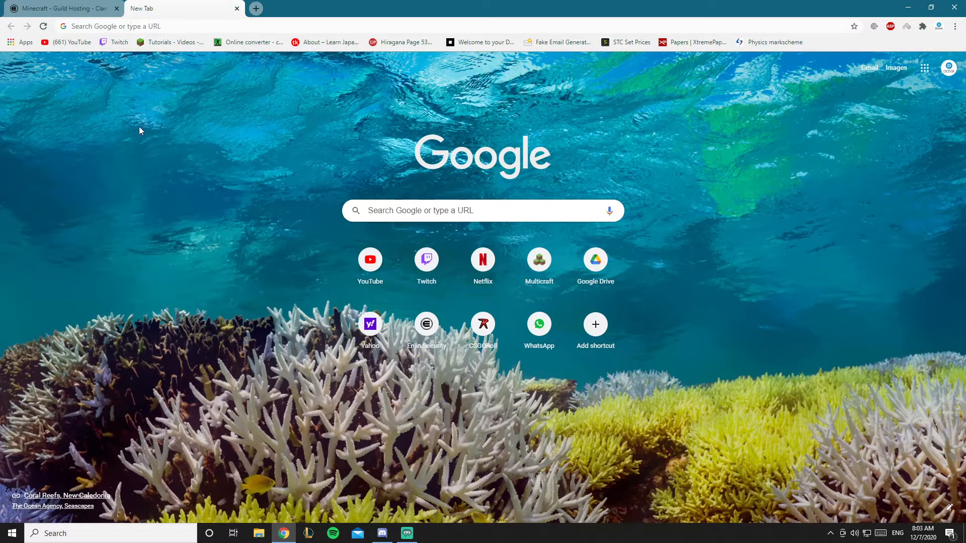
# Search Google for "enjin" and open the enjin.com Minecraft and clan websites result in a new tab.
pyautogui.hotkey('ctrl', 'l')
pyautogui.write('enjin')
pyautogui.press('Return')
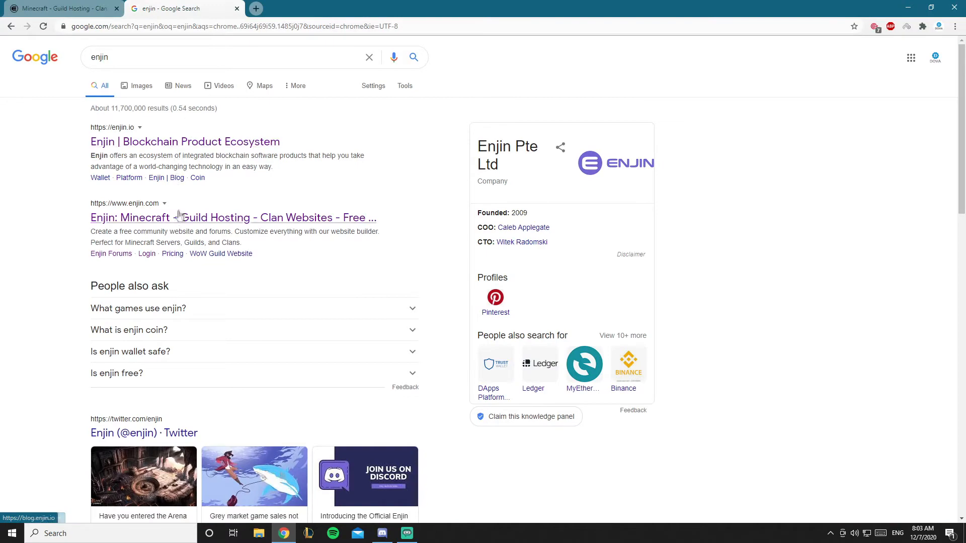
pyautogui.middleClick(231, 220)
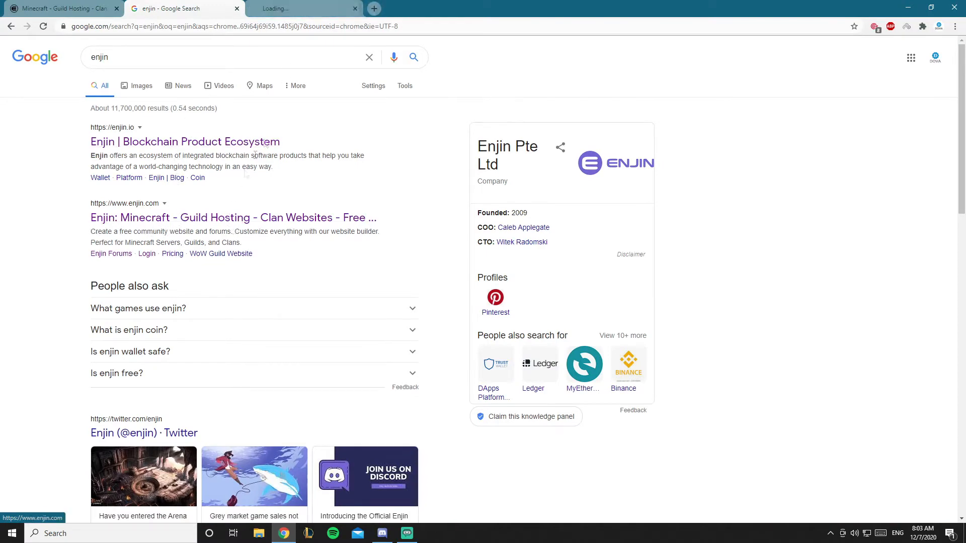
pyautogui.click(301, 9)
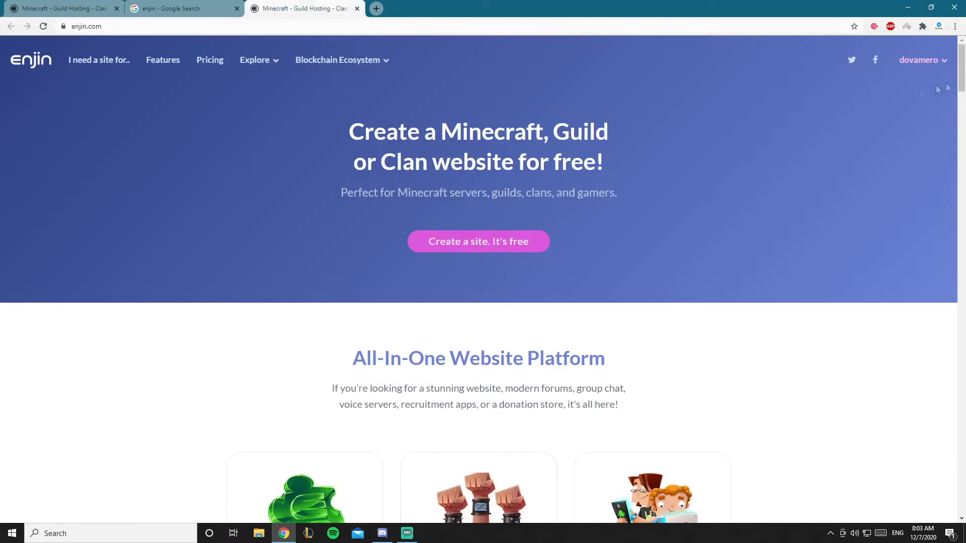
# Close the older duplicate Enjin tab and return to the newly opened enjin.com page.
pyautogui.click(114, 9)
pyautogui.click(117, 9)
pyautogui.click(157, 13)
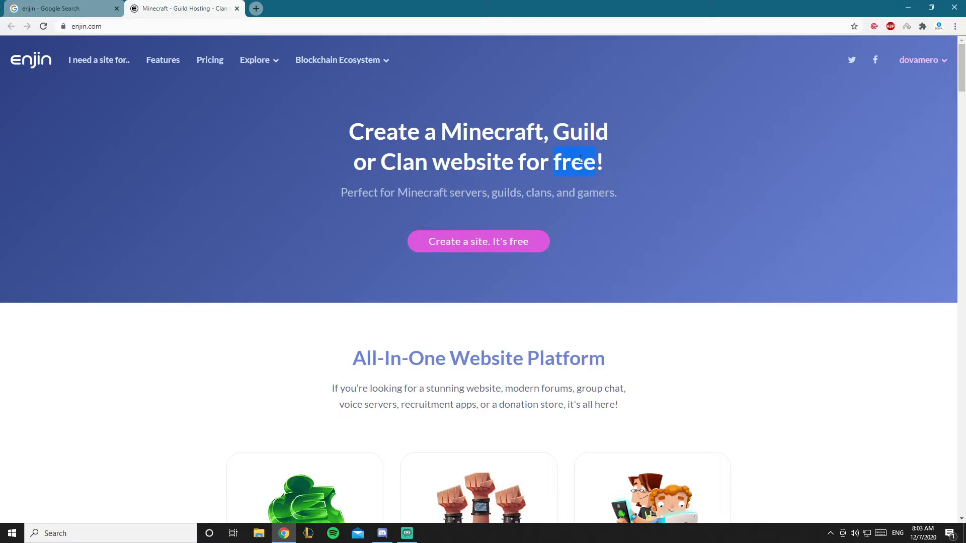
# Start creating a free Enjin site and choose Minecraft Server as the community type.
pyautogui.tripleClick(599, 162)
pyautogui.click(603, 161)
pyautogui.click(510, 241)
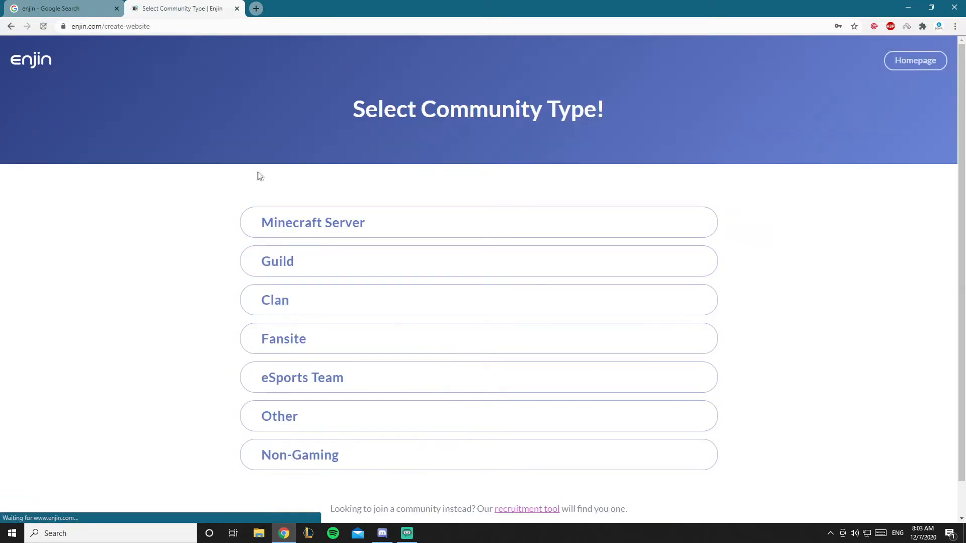
pyautogui.click(330, 228)
pyautogui.click(344, 232)
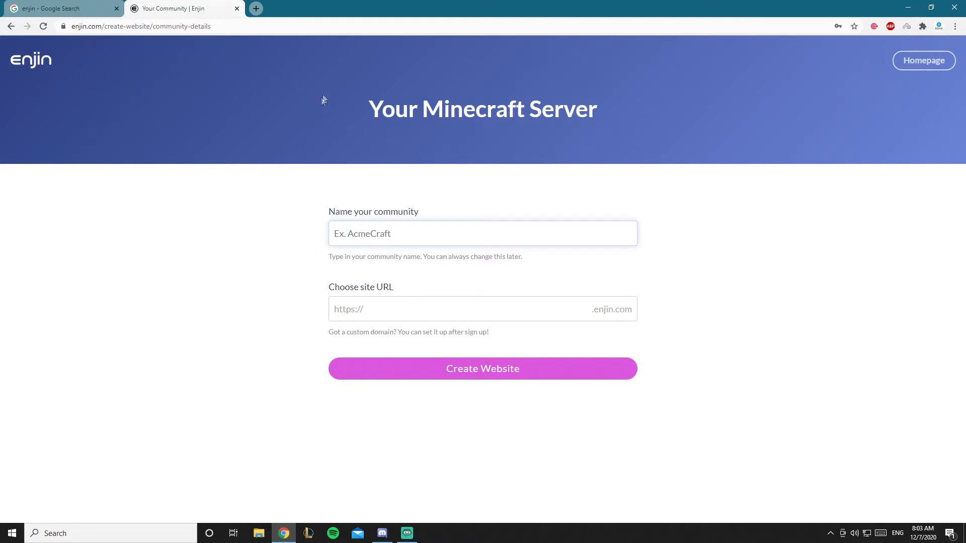
# Name the community "Youtube", set the site URL to "Youtubeeeee" and create the website.
pyautogui.write('Youtube')
pyautogui.click(399, 302)
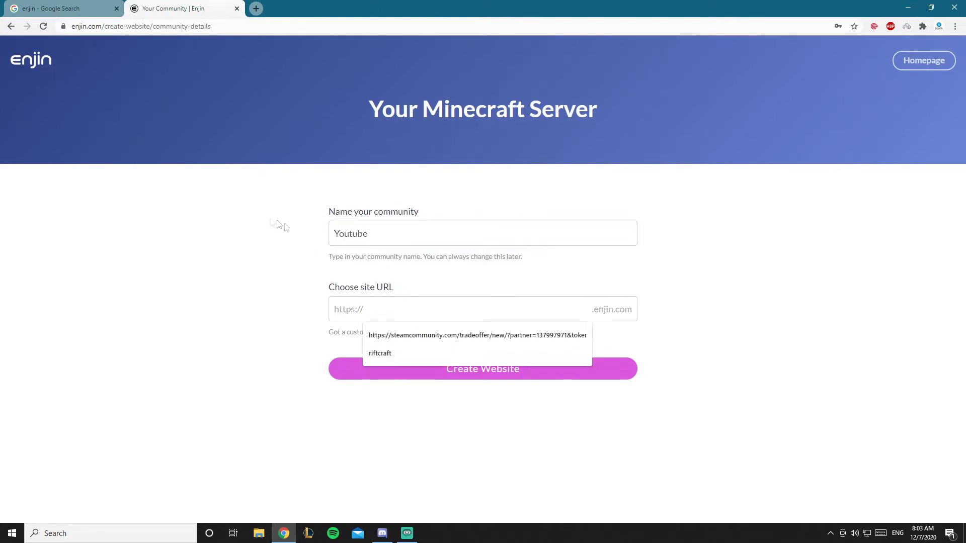
pyautogui.click(377, 308)
pyautogui.write('Yout')
pyautogui.press('BackSpace')
pyautogui.write('ube')
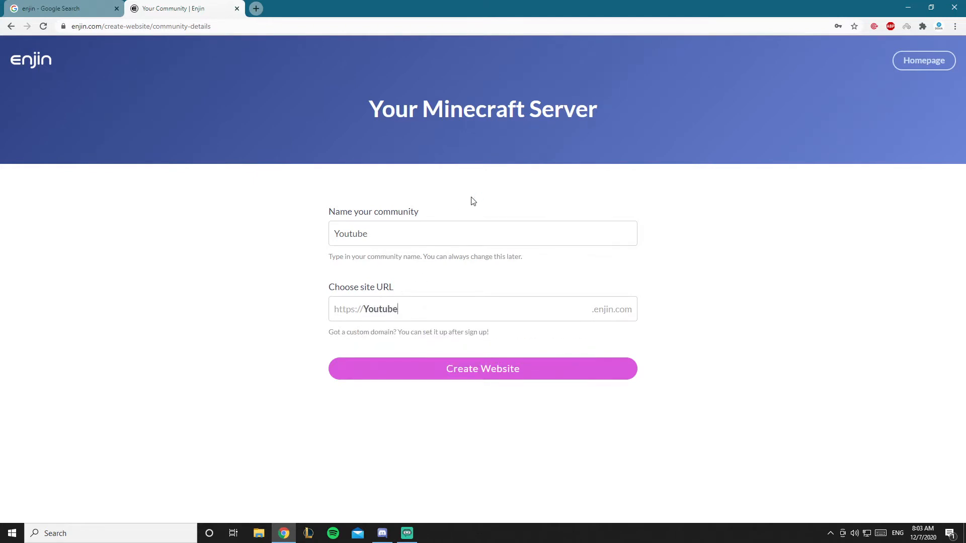
pyautogui.write('tubeeeee')
pyautogui.click(493, 371)
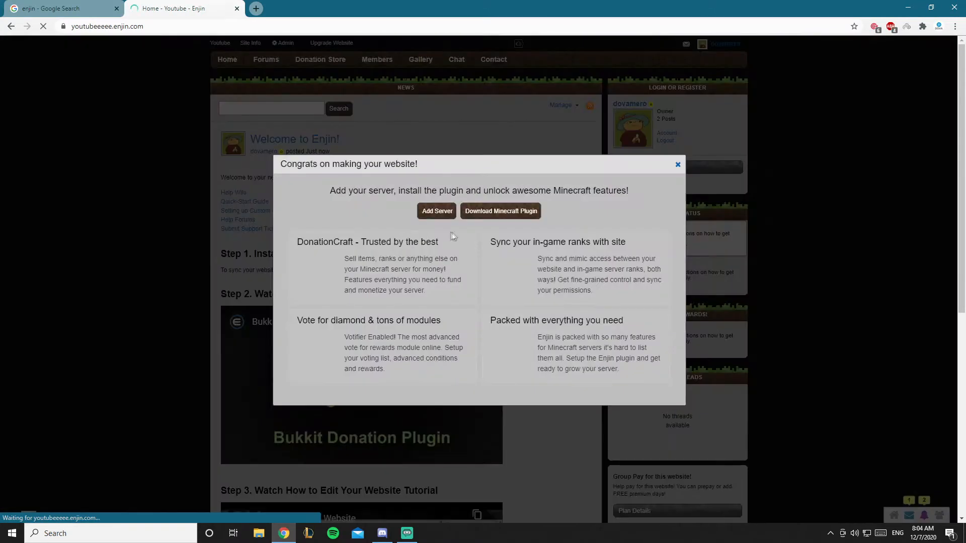
pyautogui.moveTo(353, 191); pyautogui.dragTo(499, 191)
pyautogui.click(501, 191)
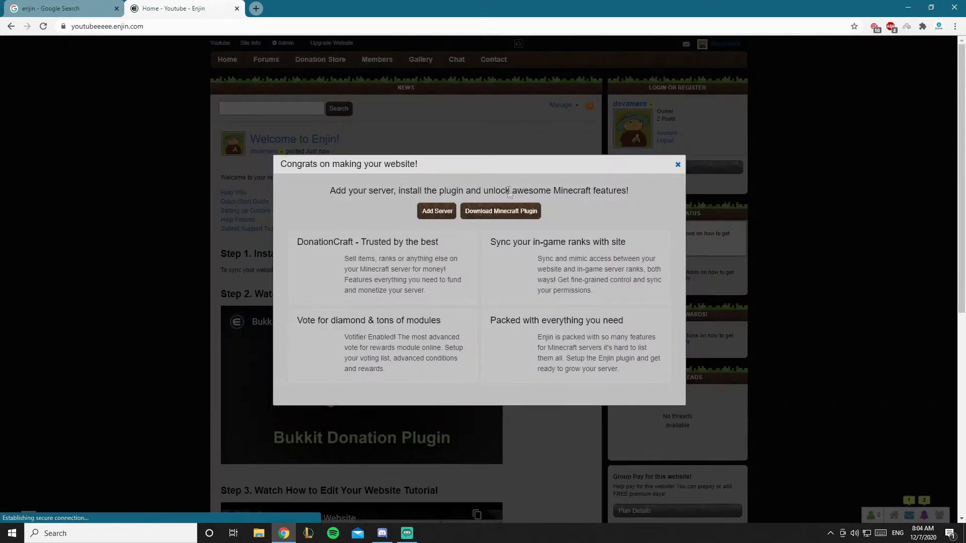
pyautogui.moveTo(652, 210); pyautogui.dragTo(556, 191)
pyautogui.click(566, 187)
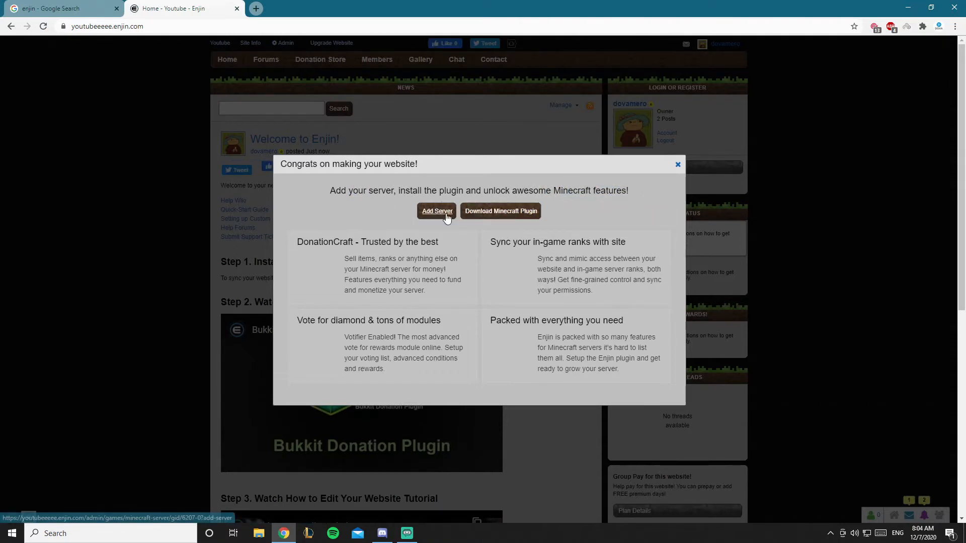
# Download the Enjin Minecraft plugin v3.5.7 for Spigot and put the jar in the spigot server's plugins folder.
pyautogui.click(494, 211)
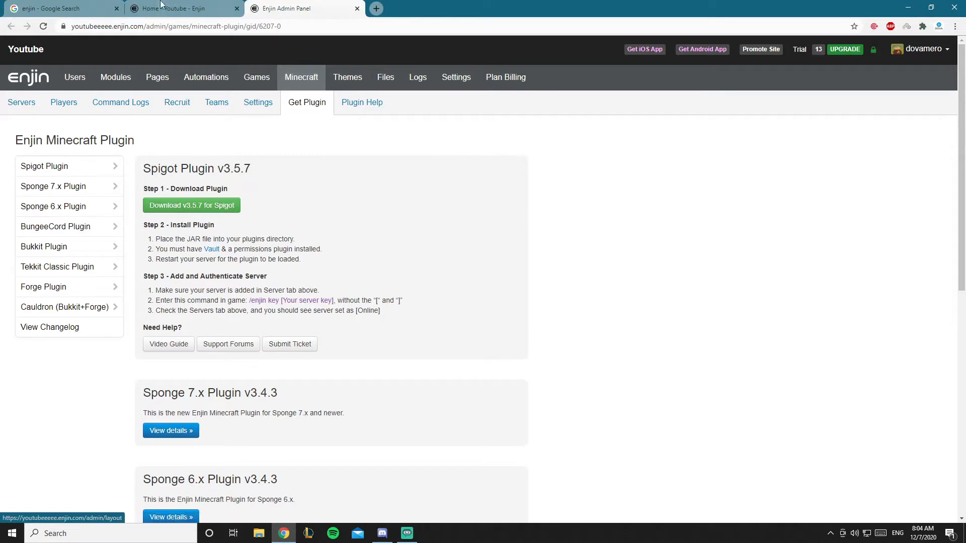
pyautogui.click(209, 206)
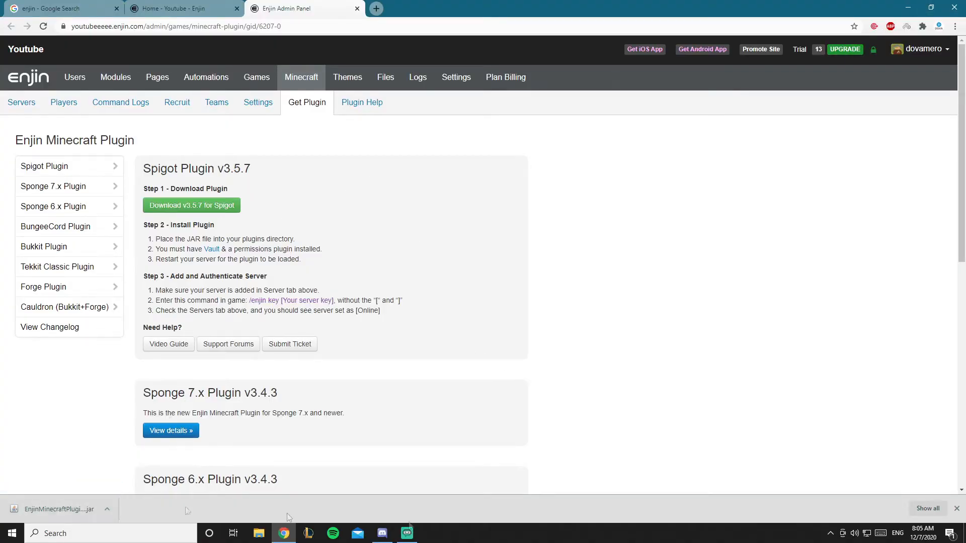
pyautogui.click(964, 533)
pyautogui.doubleClick(889, 466)
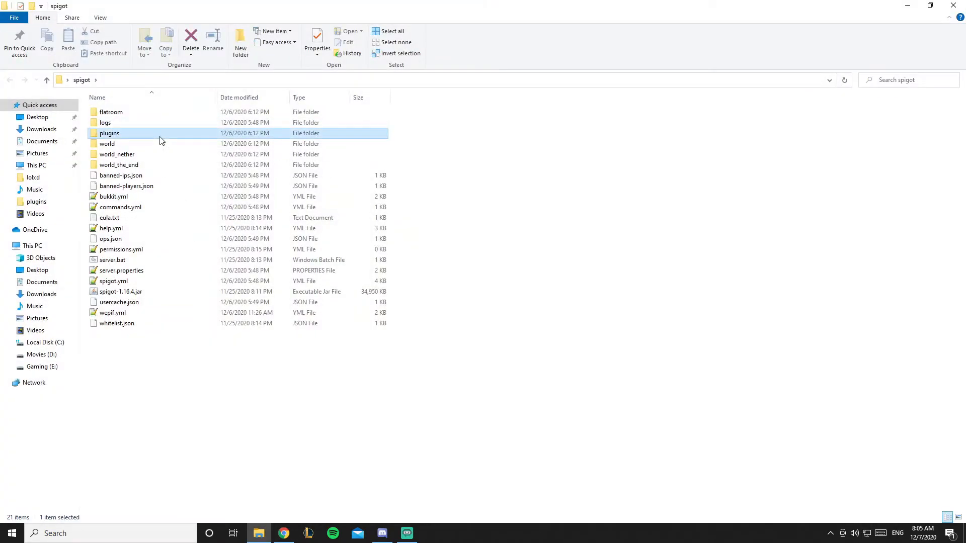
pyautogui.doubleClick(157, 133)
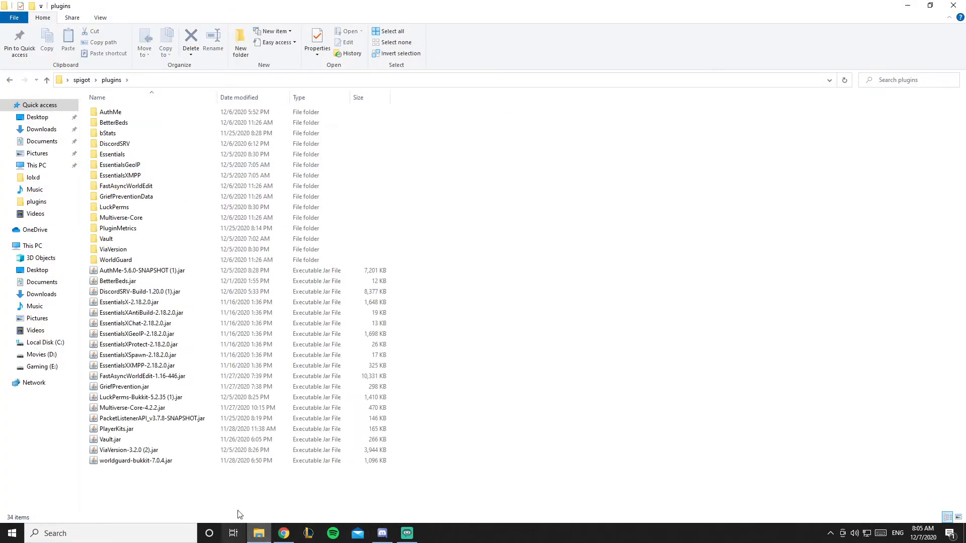
pyautogui.click(283, 533)
pyautogui.moveTo(50, 509); pyautogui.dragTo(518, 335)
# Launch server.bat from the spigot folder and return to the Enjin admin panel in Chrome.
pyautogui.press('BackSpace')
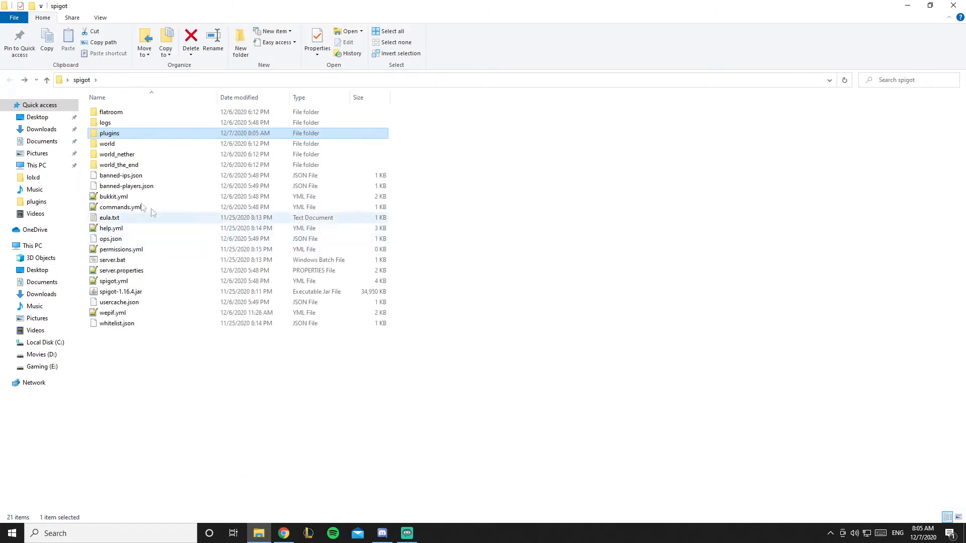
pyautogui.doubleClick(137, 260)
pyautogui.hotkey('alt', 'Tab')
pyautogui.press('Tab')
pyautogui.scroll(1, 288, 157)
# Look over the admin panel's user manager and module manager.
pyautogui.click(75, 78)
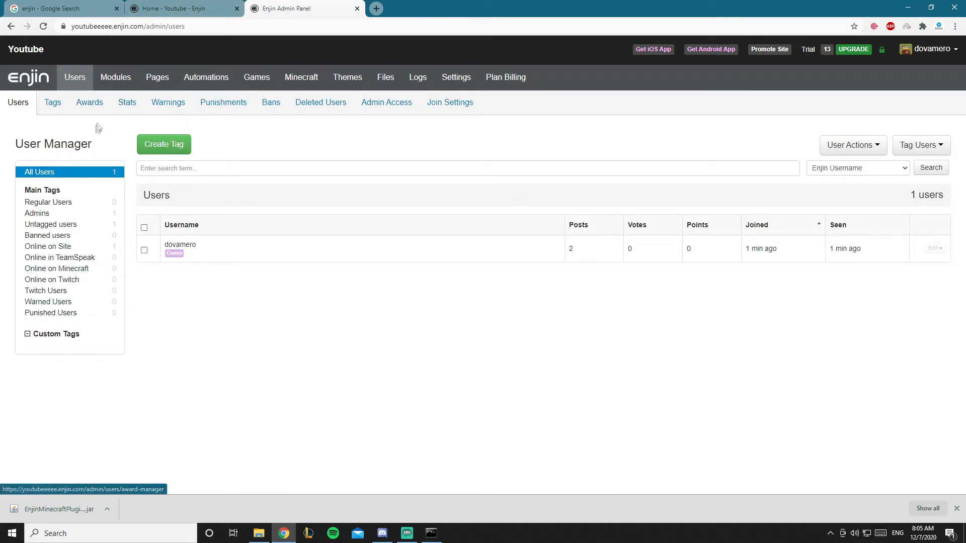
pyautogui.click(110, 86)
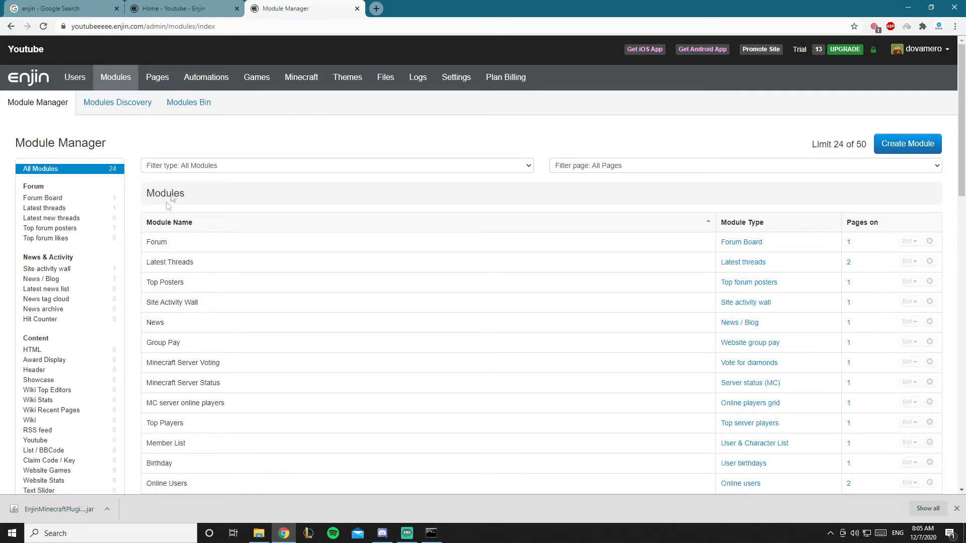
# Dismiss the congratulations popup on the website's home page, review its admin options and return to the module manager.
pyautogui.click(209, 11)
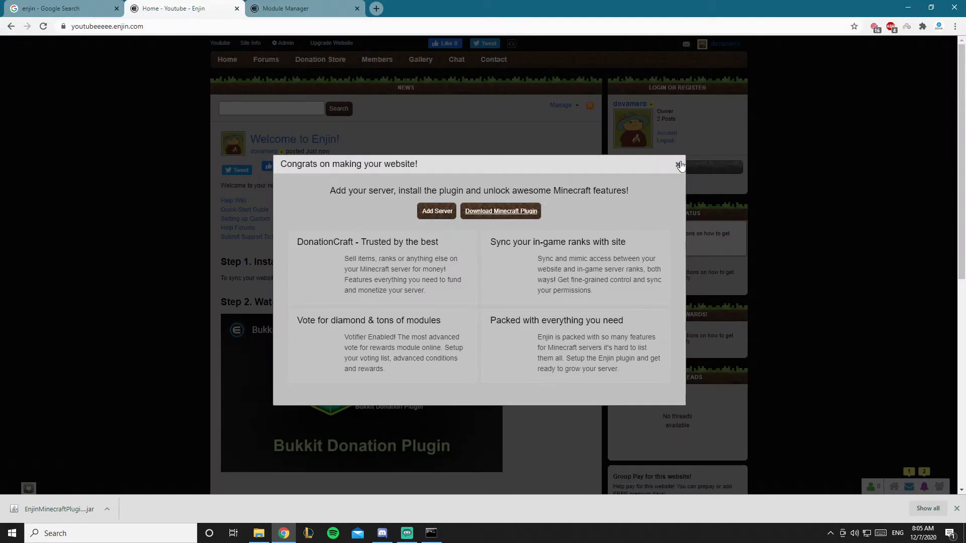
pyautogui.click(679, 164)
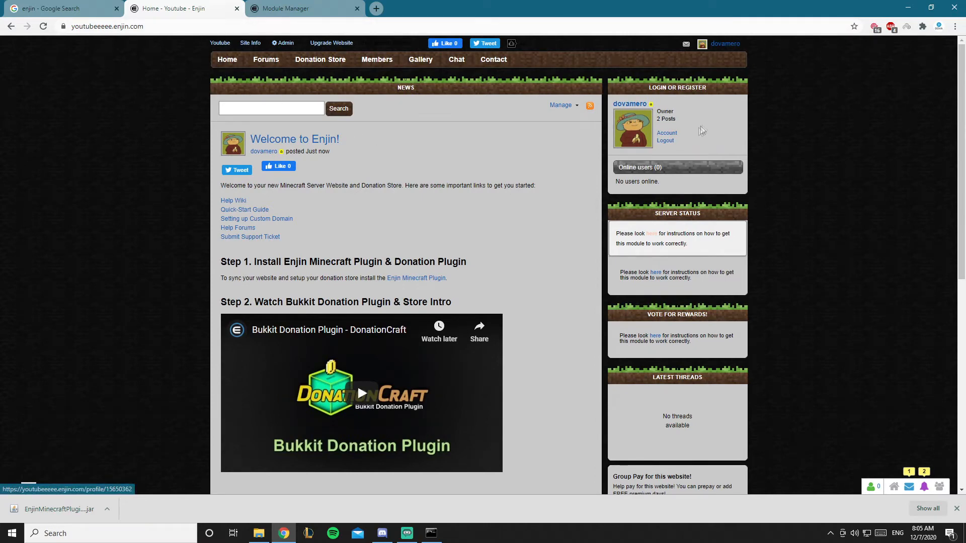
pyautogui.moveTo(262, 44)
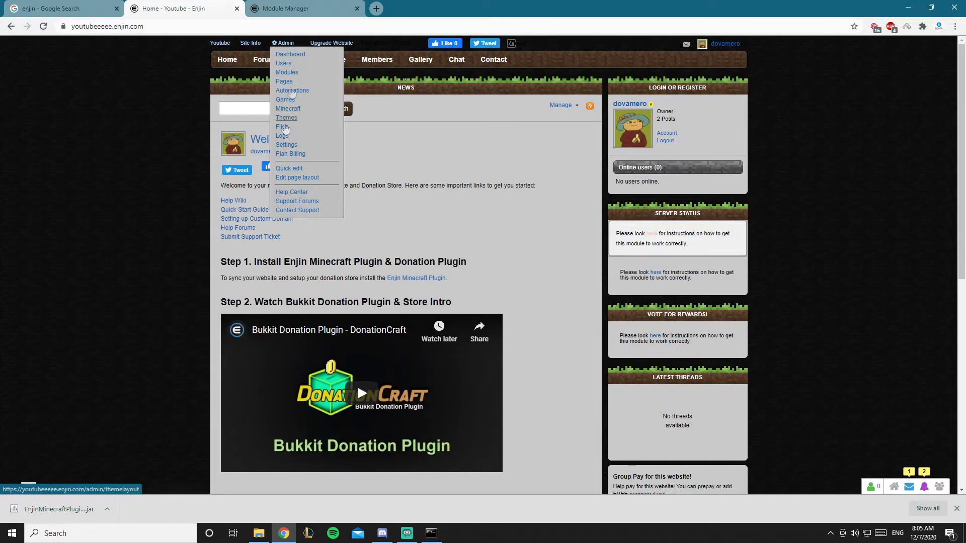
pyautogui.click(273, 7)
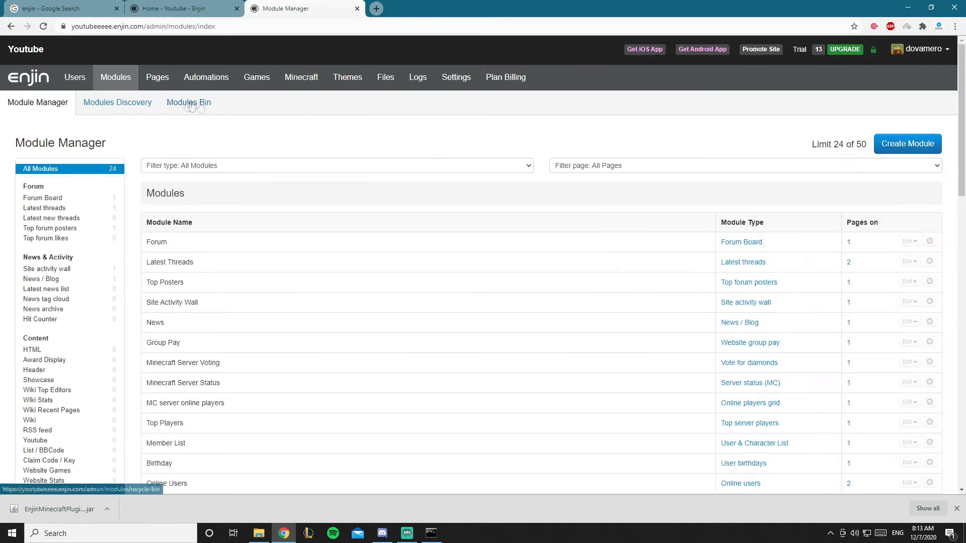
# Open the DonationCraft Server Store module for editing.
pyautogui.scroll(-5, 262, 194)
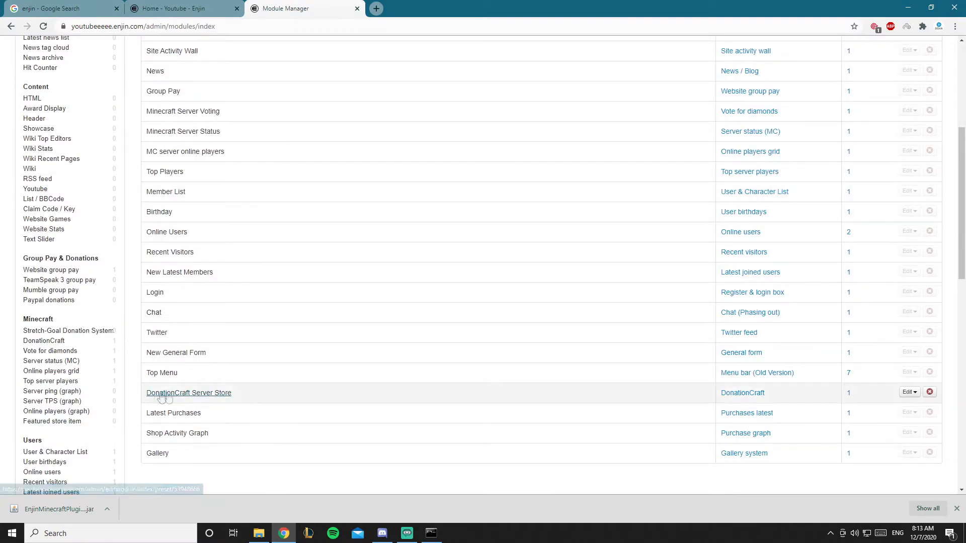
pyautogui.moveTo(270, 396)
pyautogui.mouseDown()
pyautogui.moveTo(147, 394)
pyautogui.moveTo(282, 390)
pyautogui.mouseUp()
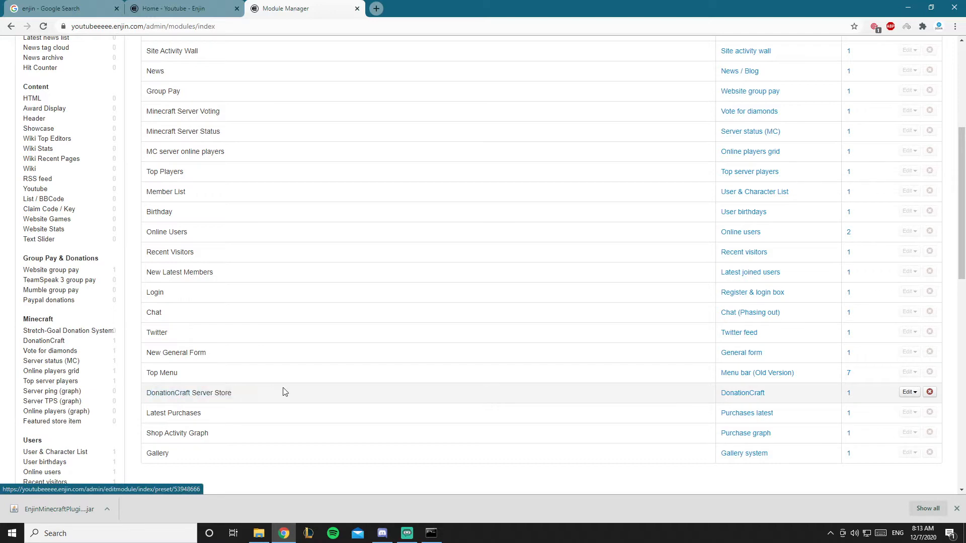
pyautogui.click(214, 396)
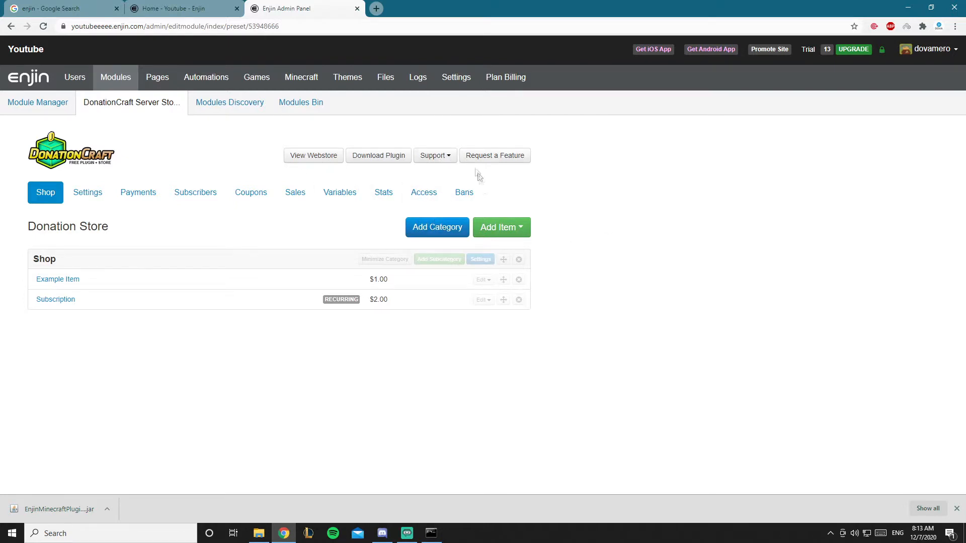
# Start a new store category named "Ranks" with the description "Buy your rank".
pyautogui.click(444, 231)
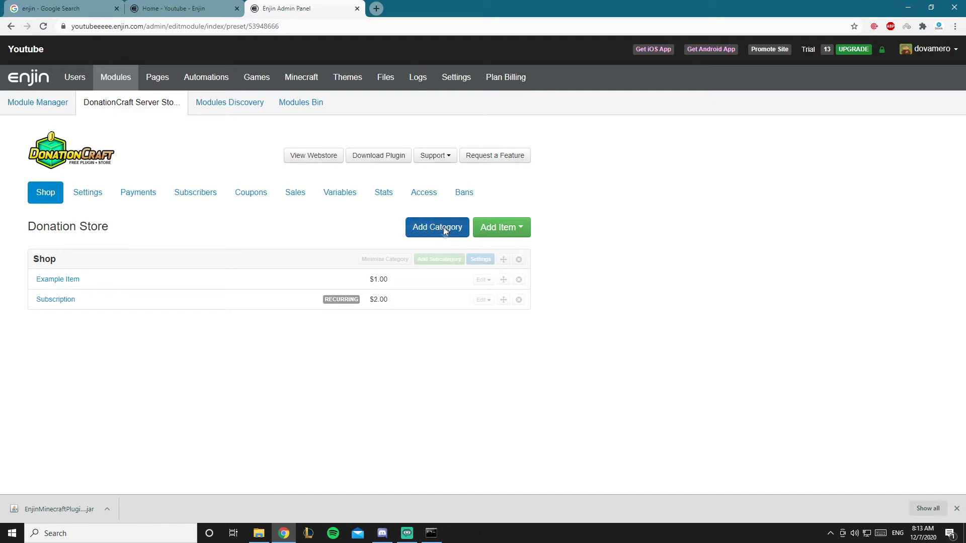
pyautogui.click(378, 193)
pyautogui.write('Ranks')
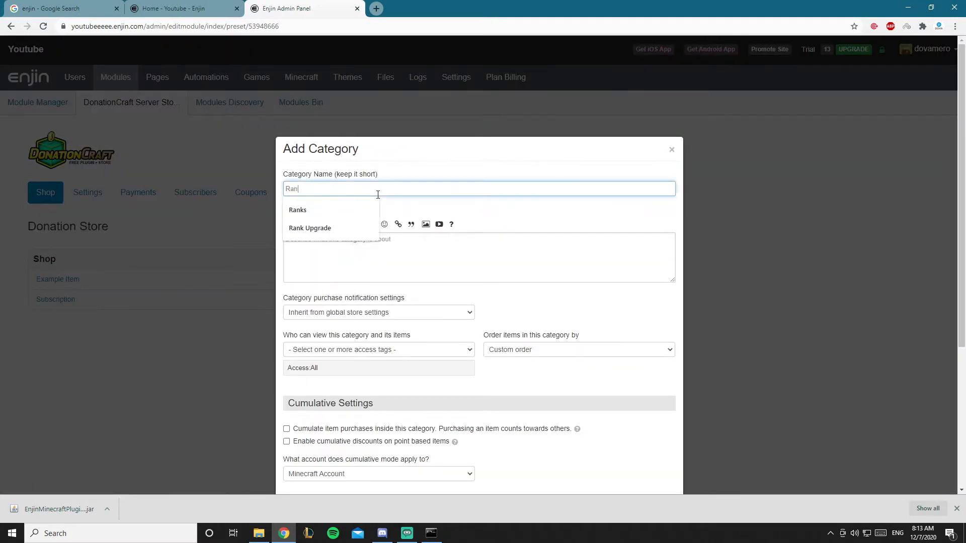
pyautogui.click(504, 217)
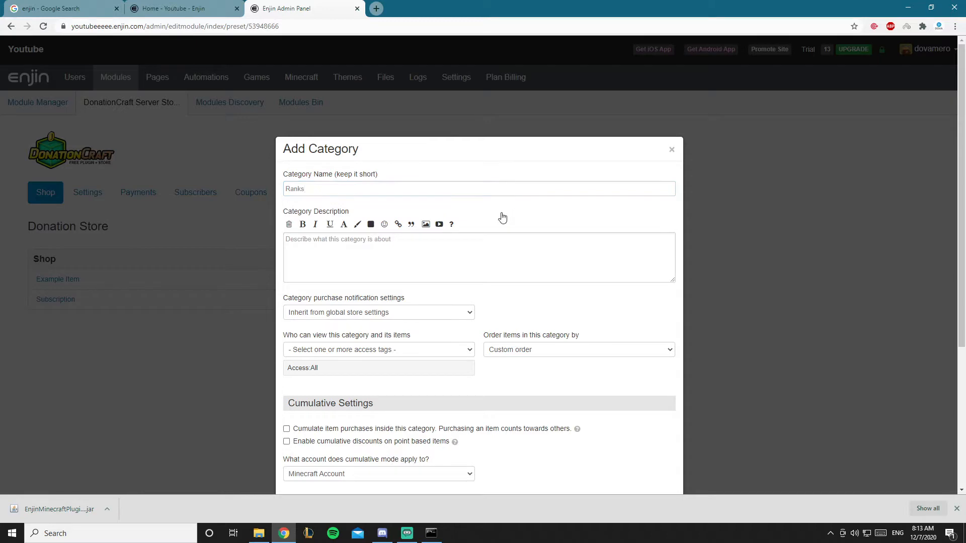
pyautogui.click(488, 244)
pyautogui.write('Buy your rank')
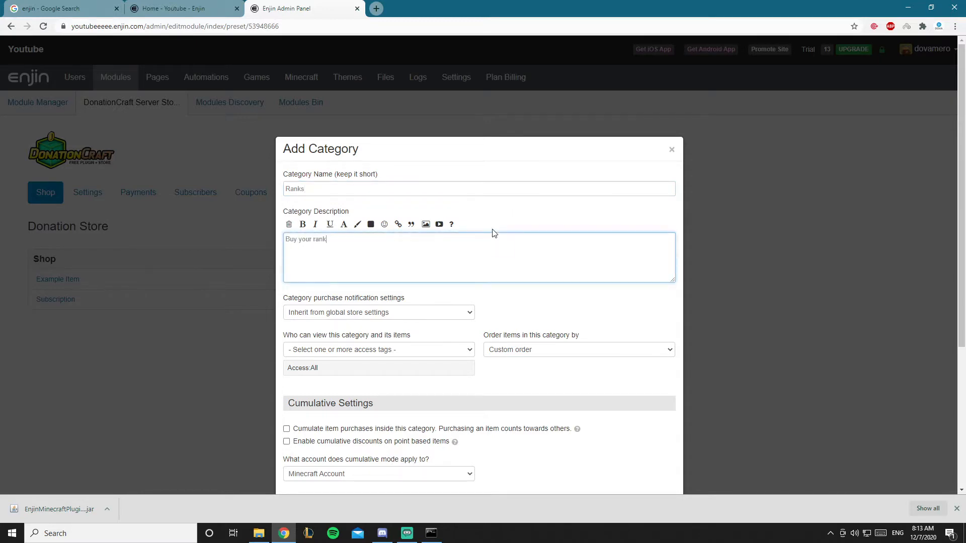
# Choose a different block as the category's in-game shop icon and add the category to the store.
pyautogui.scroll(-4, 493, 232)
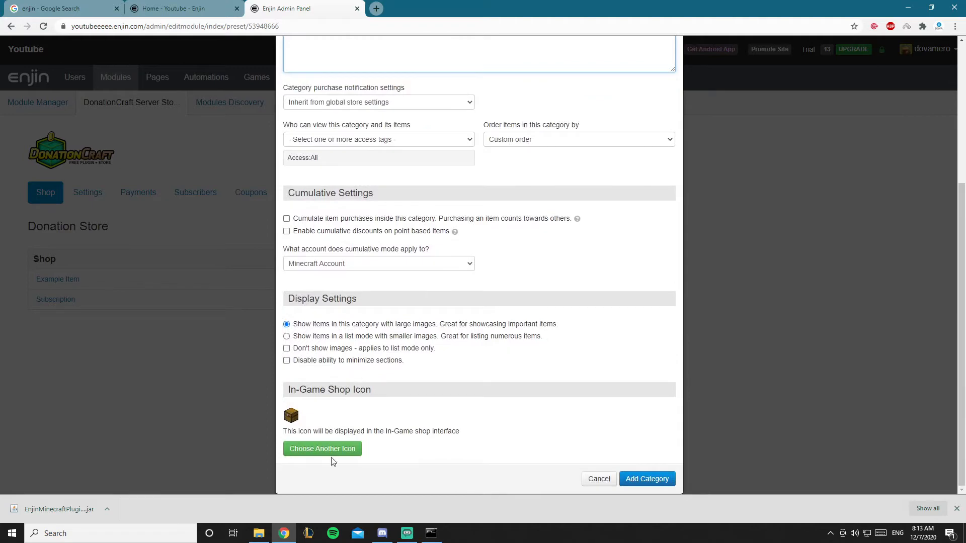
pyautogui.moveTo(370, 389); pyautogui.dragTo(327, 390)
pyautogui.click(345, 448)
pyautogui.scroll(-1, 493, 384)
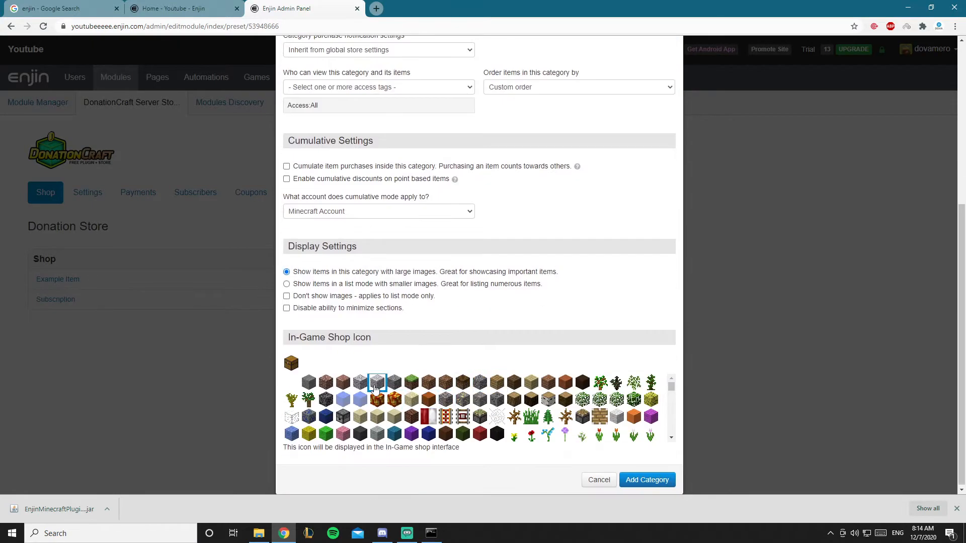
pyautogui.click(462, 382)
pyautogui.click(649, 479)
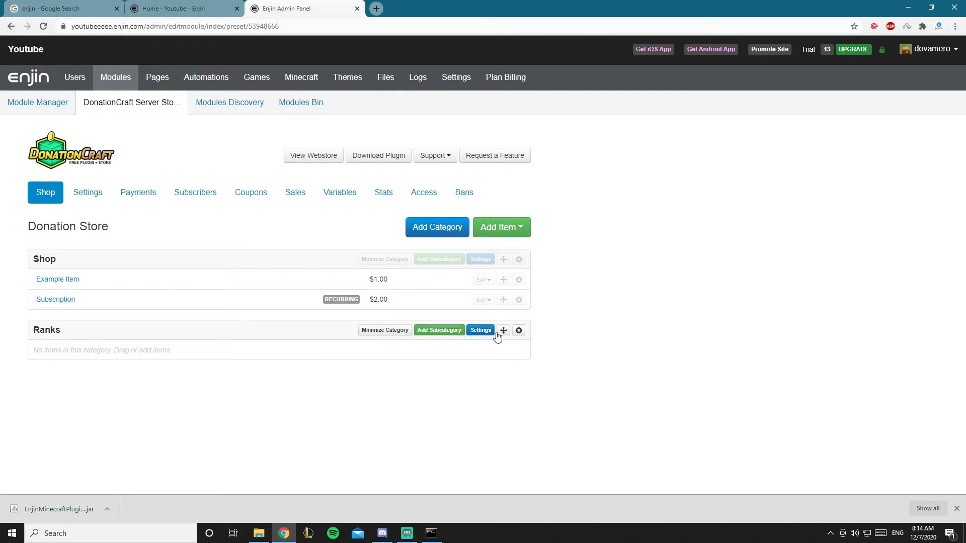
# Start a new normal item in the donation store and name it "Vip".
pyautogui.click(505, 229)
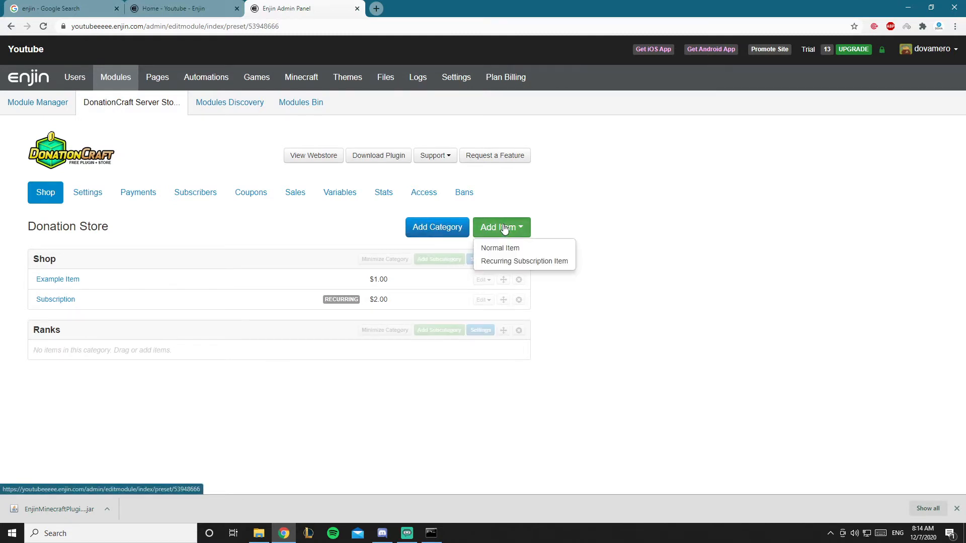
pyautogui.click(524, 248)
pyautogui.scroll(-3, 143, 173)
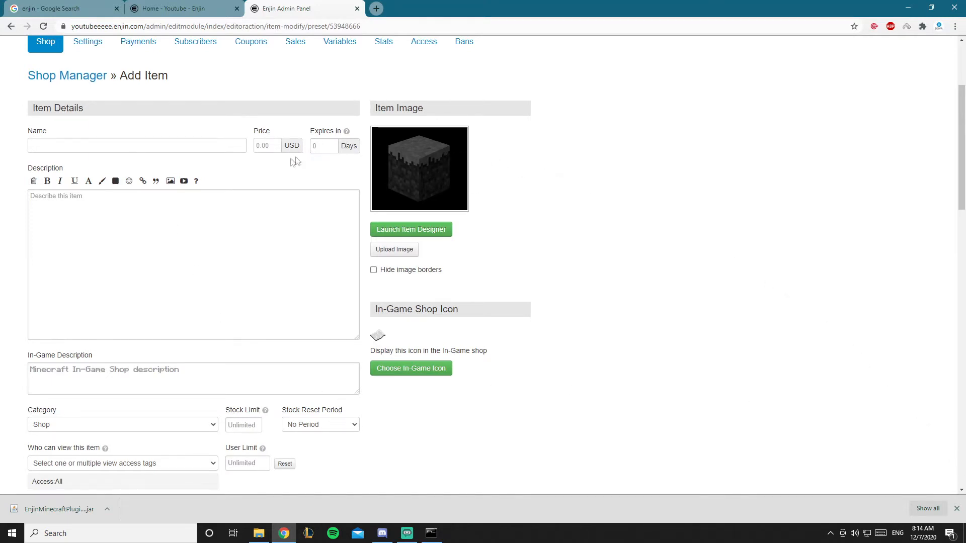
pyautogui.click(209, 146)
pyautogui.write('Vip')
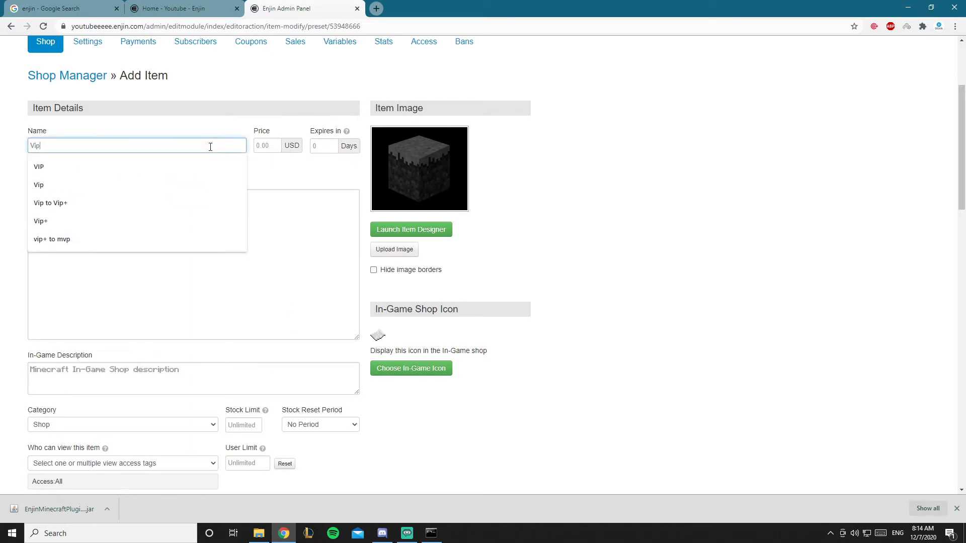
# Set the Vip item's price to 10 USD.
pyautogui.click(270, 148)
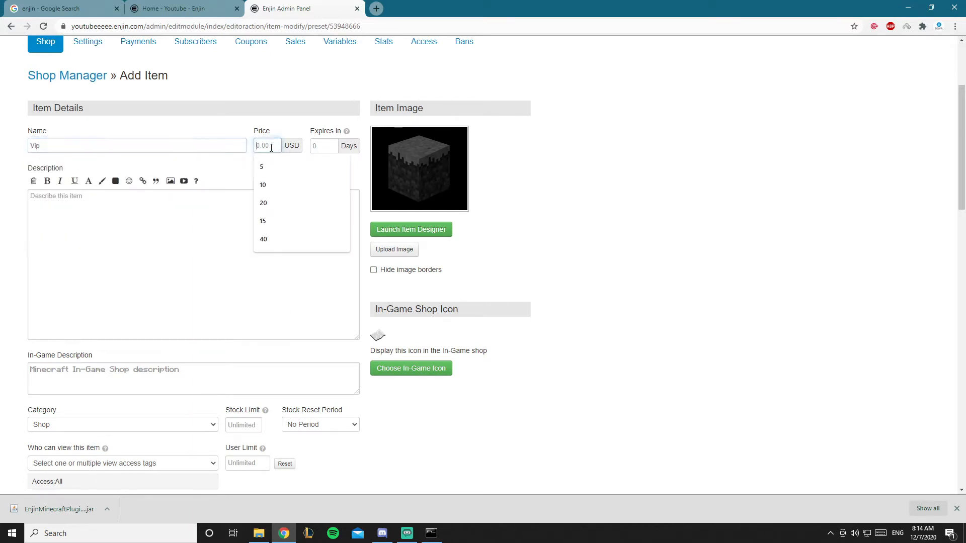
pyautogui.write('10')
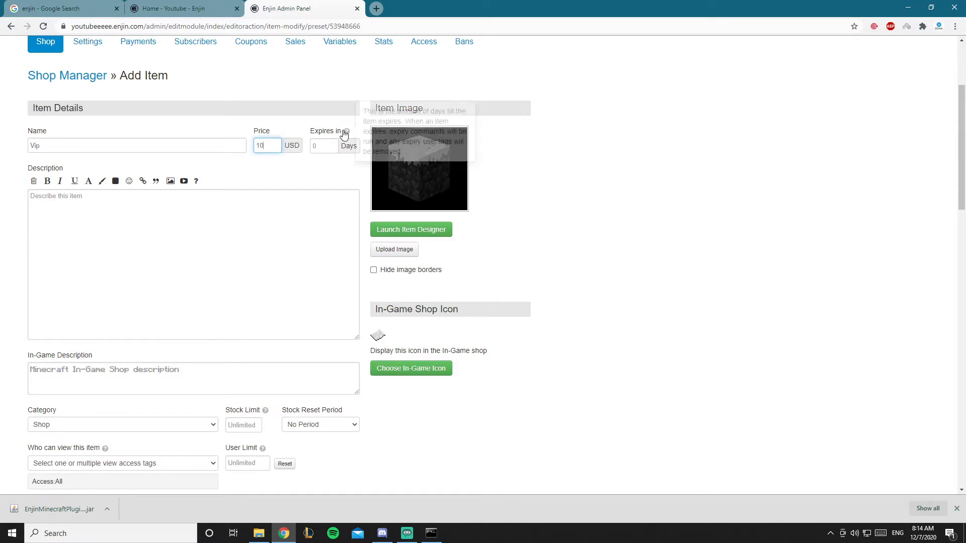
pyautogui.click(324, 147)
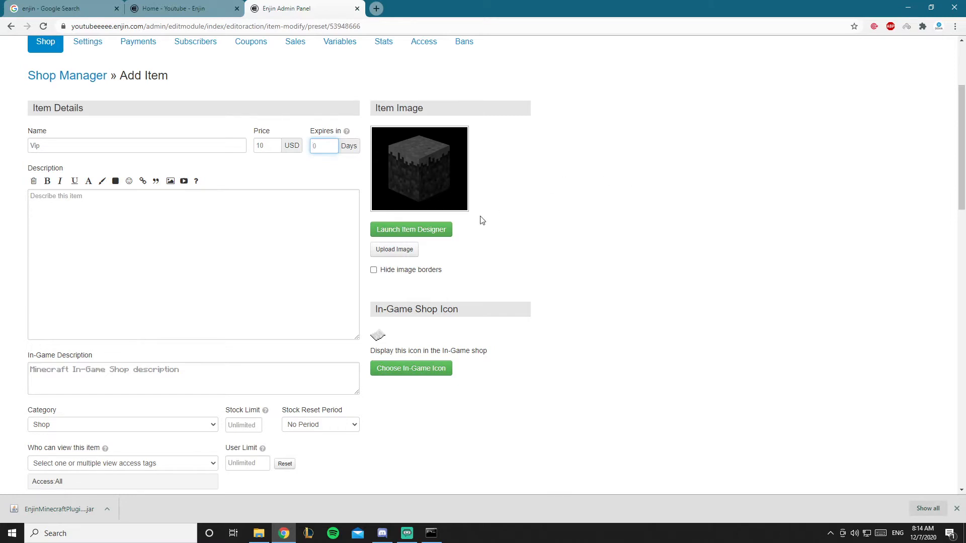
pyautogui.write('65')
pyautogui.press('BackSpace')
pyautogui.click(207, 227)
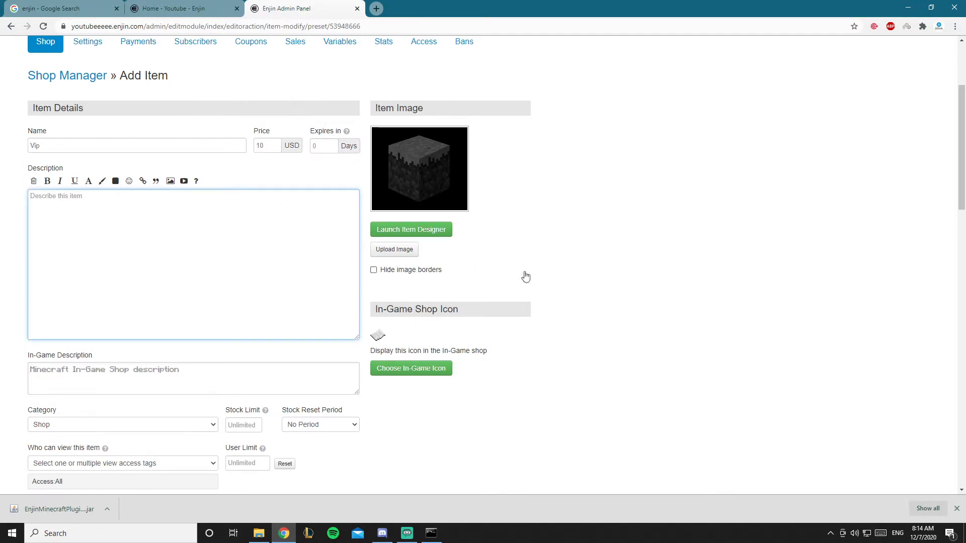
pyautogui.scroll(-2, 151, 272)
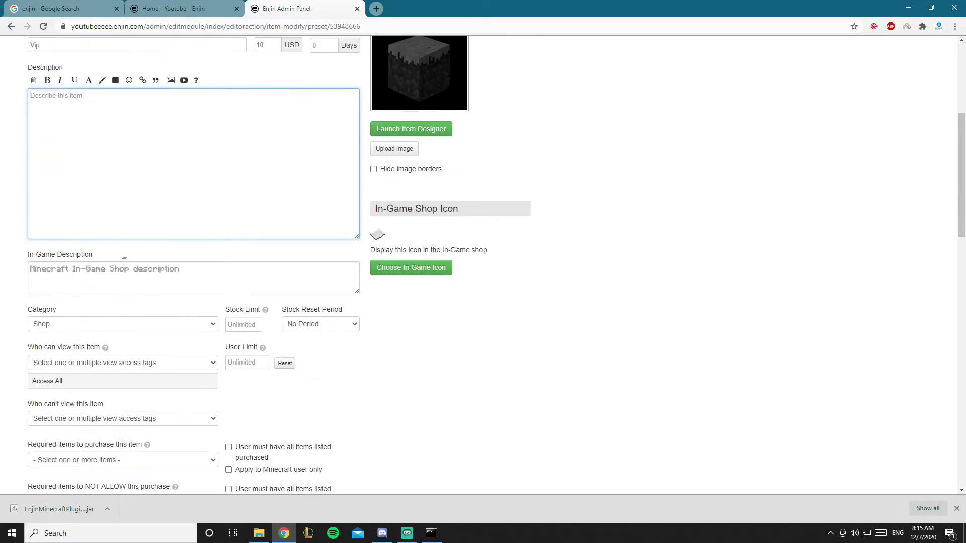
pyautogui.scroll(1, 130, 253)
pyautogui.click(122, 377)
pyautogui.click(123, 378)
pyautogui.scroll(3, 136, 301)
pyautogui.click(126, 296)
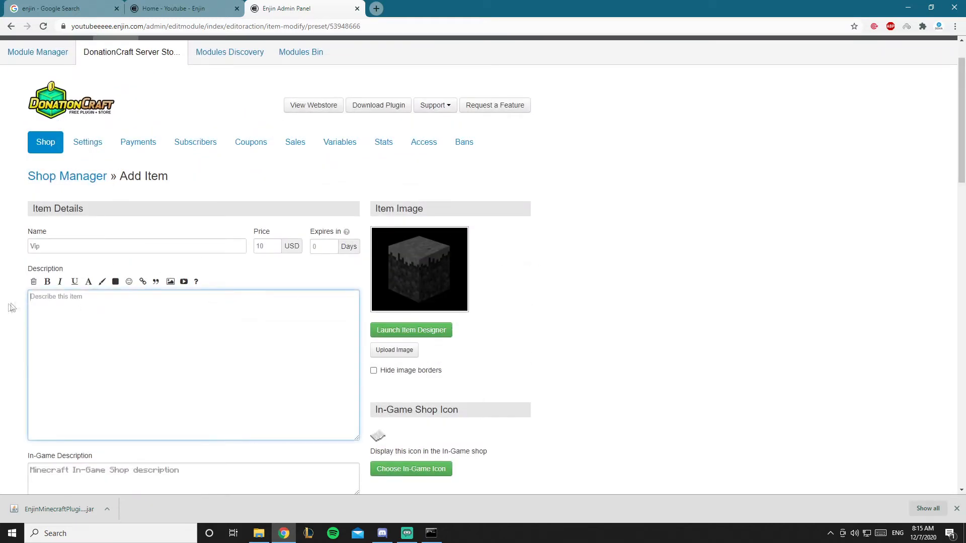
pyautogui.moveTo(11, 303); pyautogui.dragTo(129, 319)
pyautogui.click(220, 322)
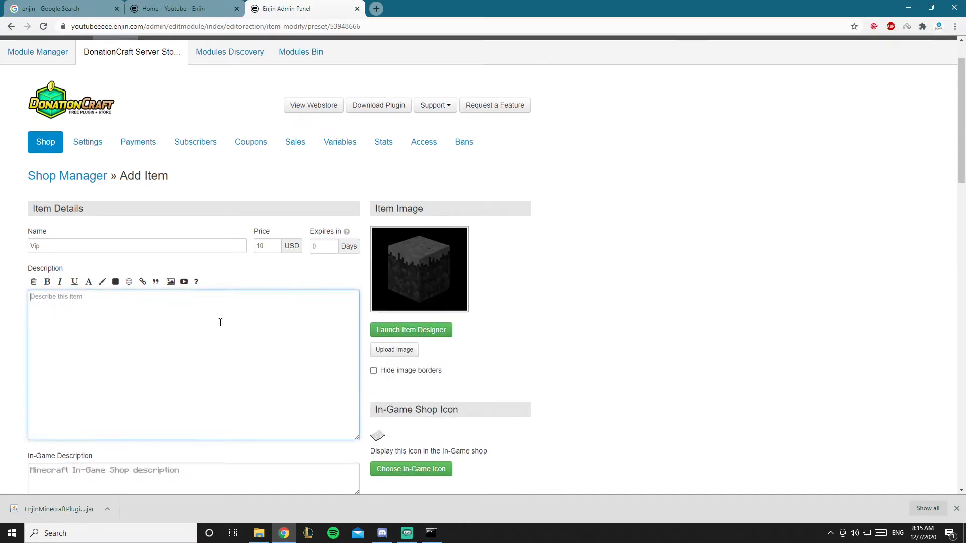
pyautogui.scroll(-2, 64, 351)
pyautogui.moveTo(22, 357); pyautogui.dragTo(104, 362)
pyautogui.click(105, 359)
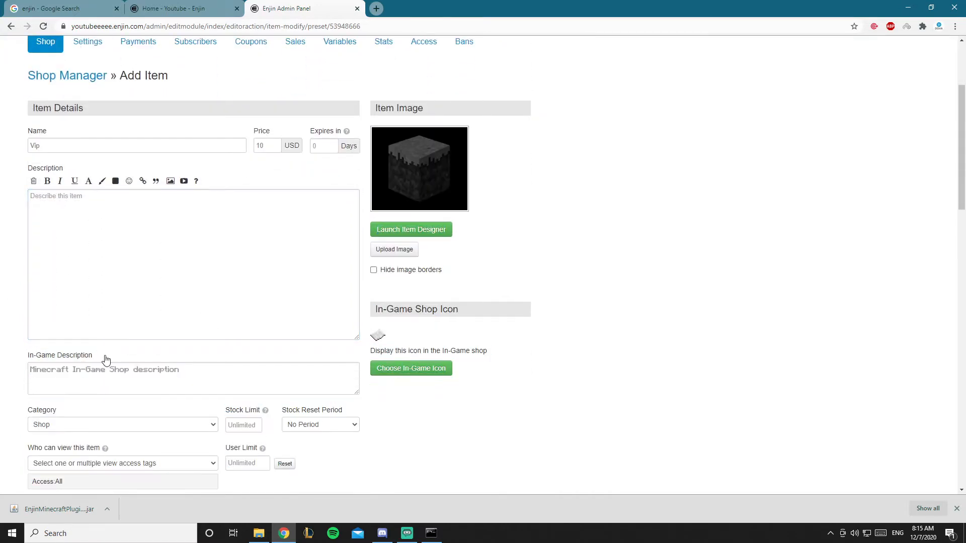
# Write the in-game description as dashed lines: "Ability to set 3 homes", "Ability to use /repair every 12 hours", "Access to /WB and /EC (workbench and enderchest)".
pyautogui.click(135, 379)
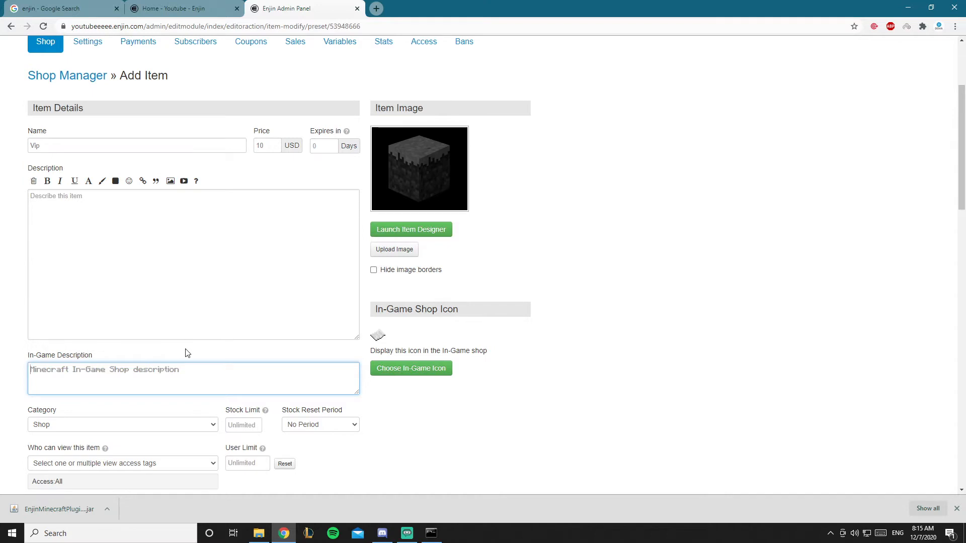
pyautogui.write('-')
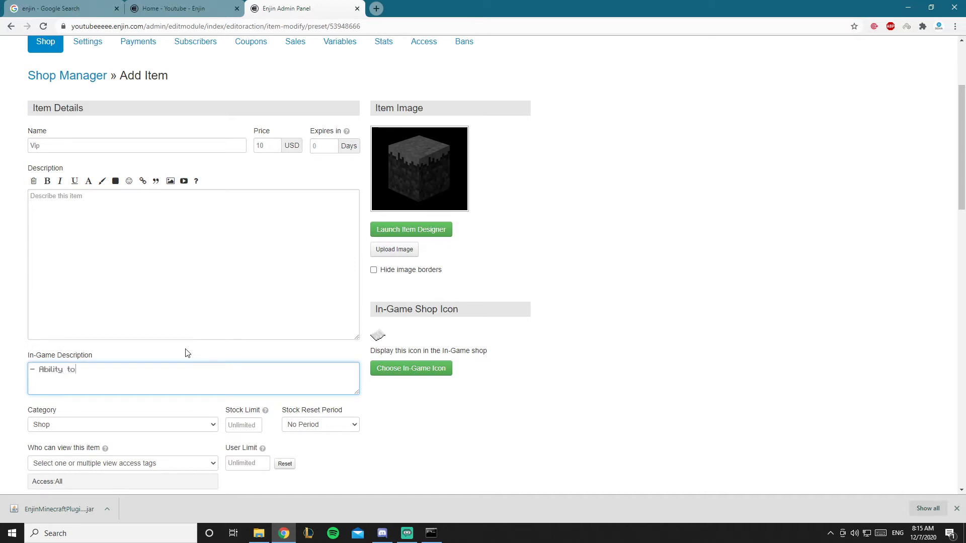
pyautogui.write('Ability to set 3 homes - Ability to us')
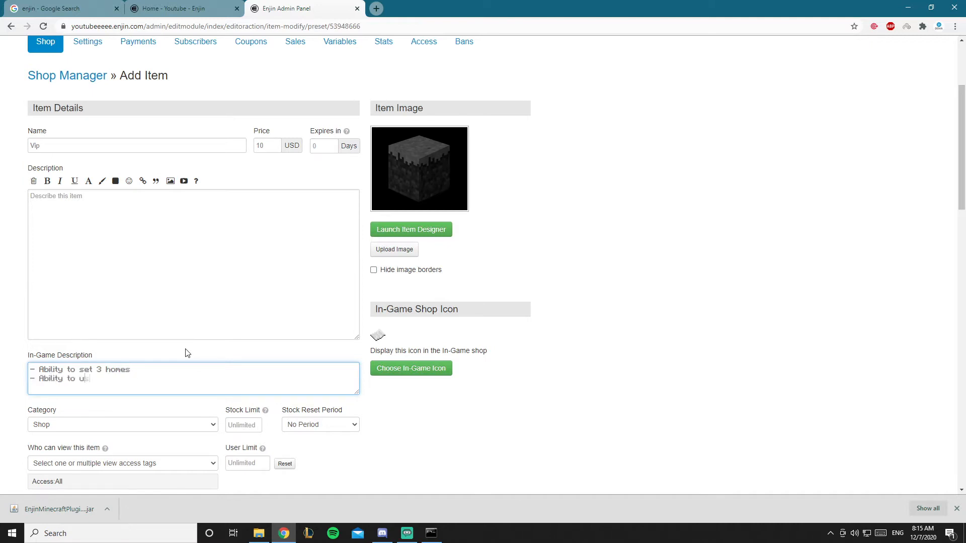
pyautogui.write('e /repair every 12')
pyautogui.write('s to /WB and /EC (')
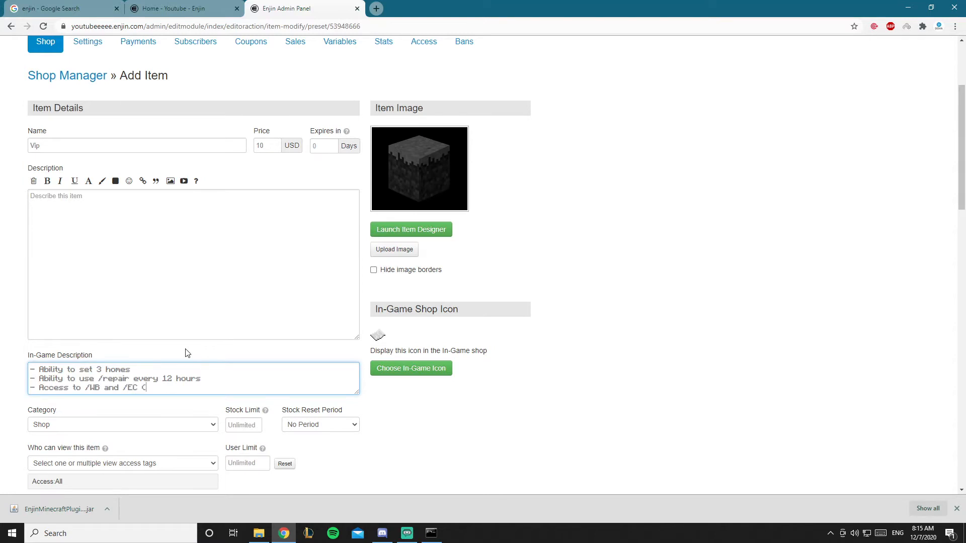
pyautogui.write('h andd')
pyautogui.press('BackSpace')
pyautogui.press('BackSpace')
pyautogui.write('enderchest)')
# Copy the whole in-game description into the item's main description.
pyautogui.hotkey('ctrl', 'a')
pyautogui.hotkey('ctrl', 'c')
pyautogui.click(297, 394)
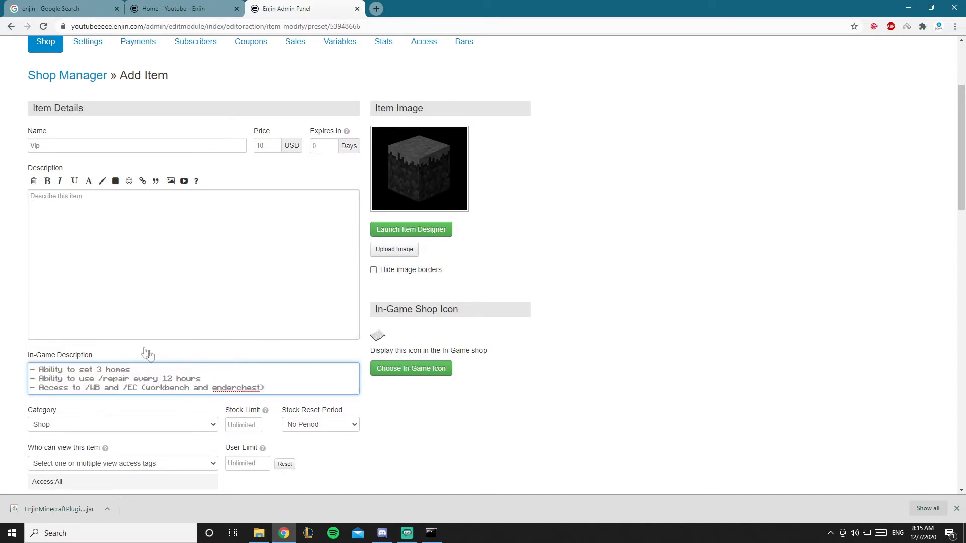
pyautogui.click(77, 281)
pyautogui.hotkey('ctrl', 'v')
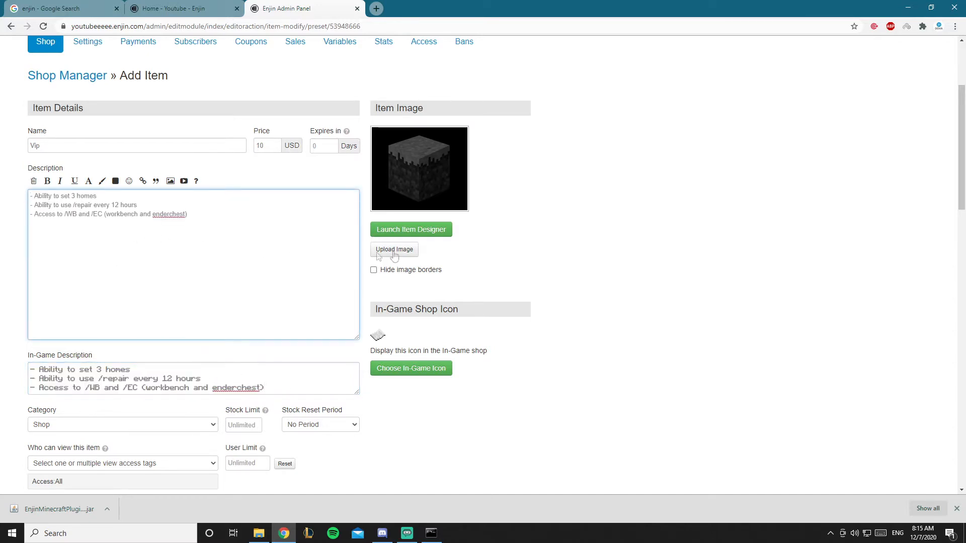
# Assign the Vip item to the Ranks category.
pyautogui.scroll(-2, 250, 230)
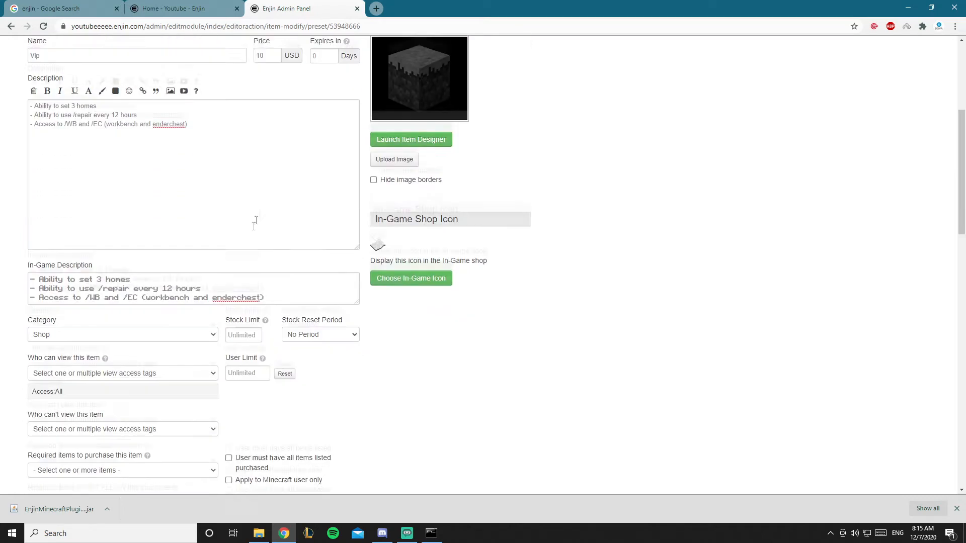
pyautogui.scroll(2, 272, 91)
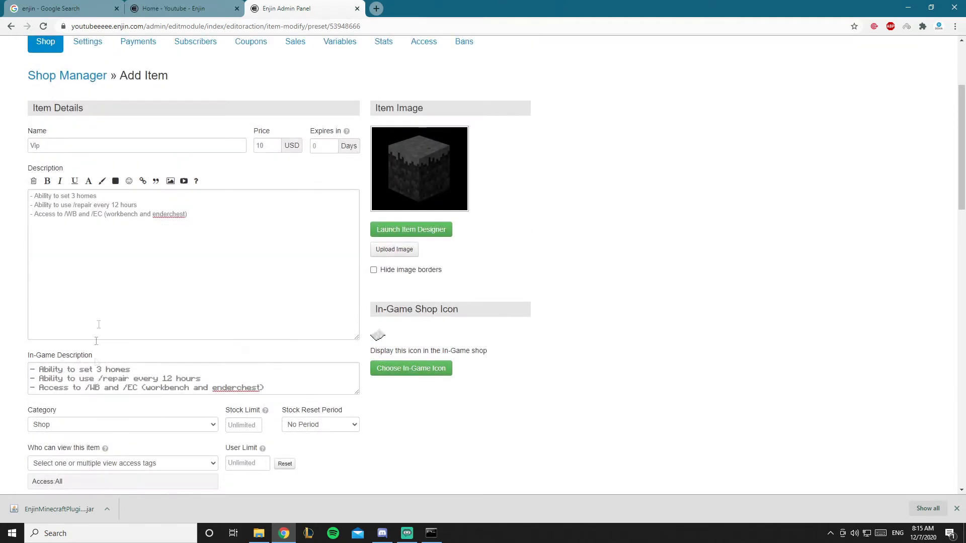
pyautogui.click(88, 423)
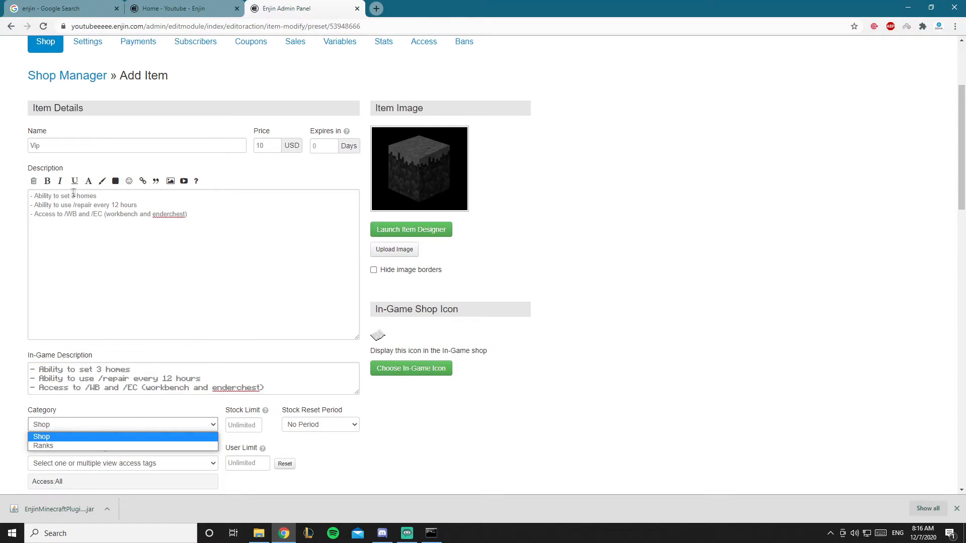
pyautogui.click(76, 446)
pyautogui.click(74, 425)
pyautogui.click(70, 438)
pyautogui.click(72, 430)
pyautogui.click(73, 437)
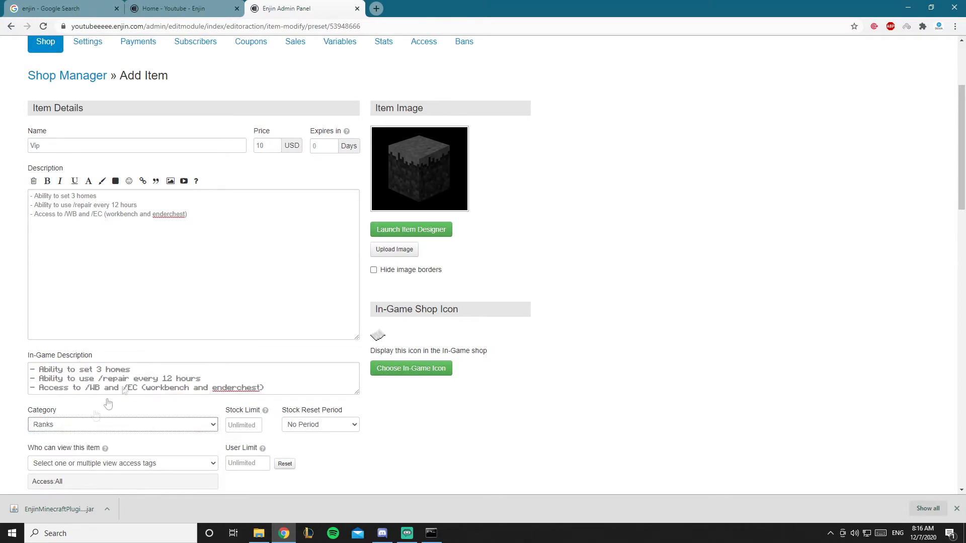
# Start designing the item's image in the Item Designer and choose the dark grey diagonally striped background.
pyautogui.scroll(2, 438, 279)
pyautogui.scroll(-2, 433, 297)
pyautogui.scroll(2, 407, 304)
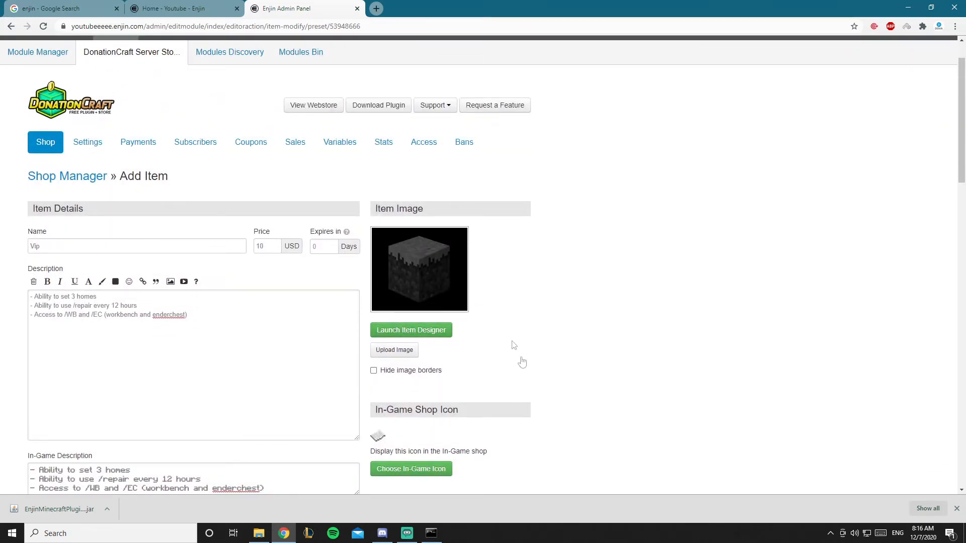
pyautogui.click(402, 331)
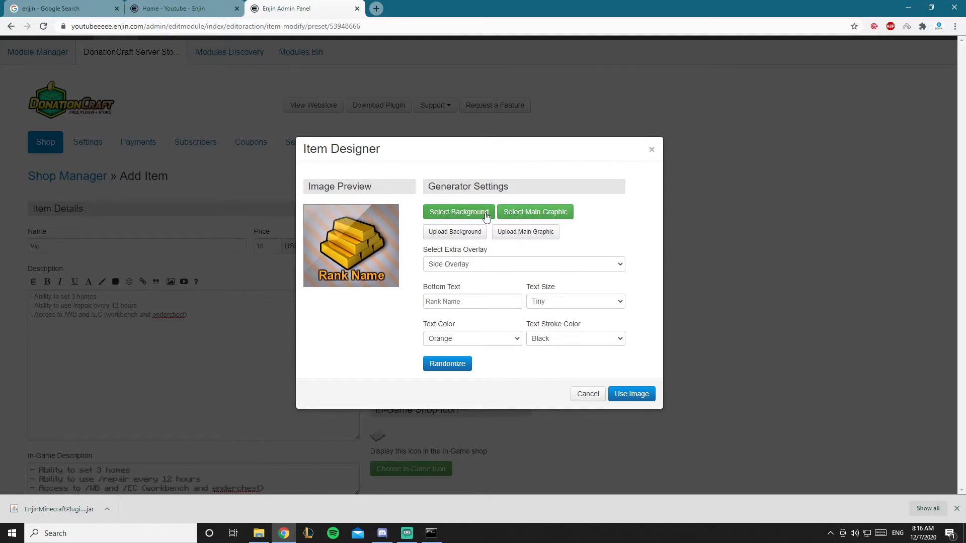
pyautogui.click(459, 212)
pyautogui.scroll(-10, 503, 234)
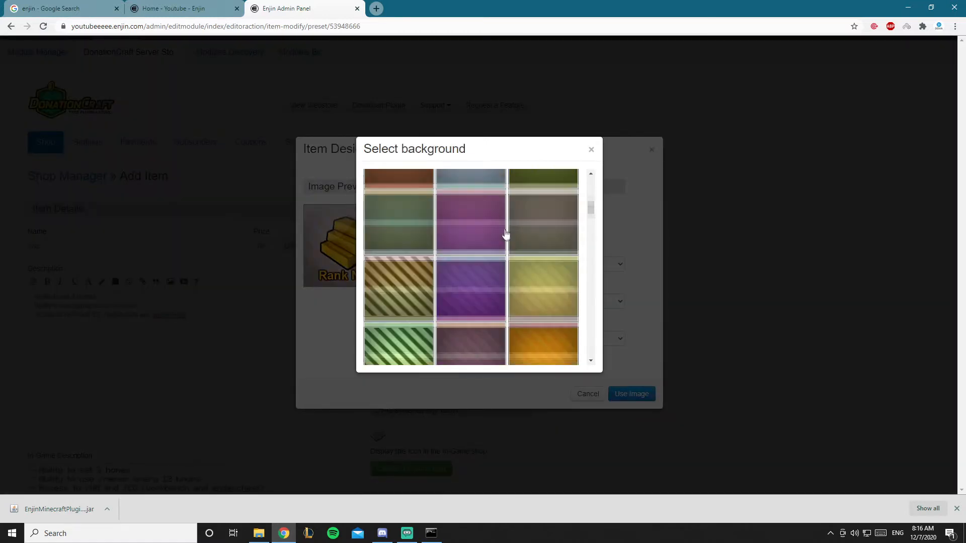
pyautogui.scroll(5, 498, 234)
pyautogui.click(399, 200)
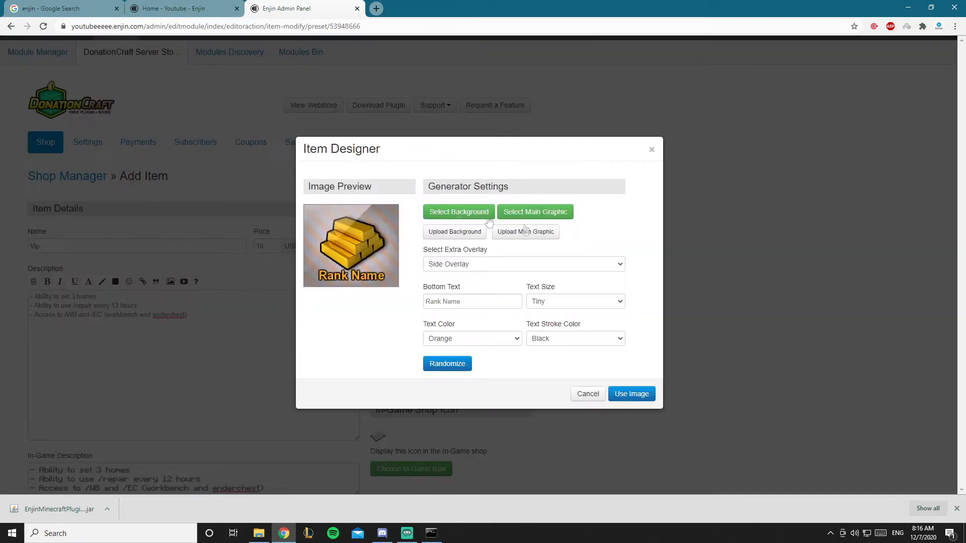
# Choose the blue star as the main graphic of the item image.
pyautogui.click(527, 211)
pyautogui.scroll(-5, 500, 231)
pyautogui.scroll(-10, 504, 241)
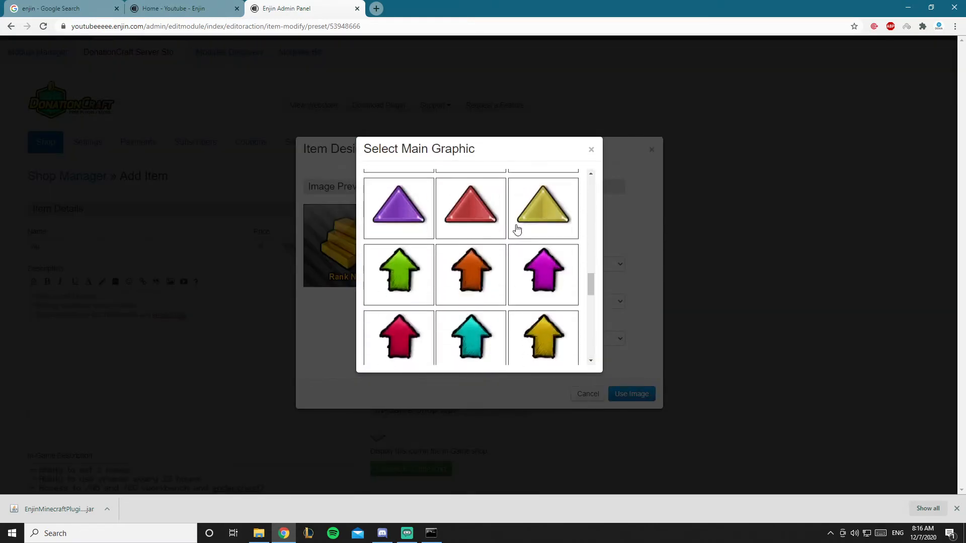
pyautogui.scroll(-8, 507, 234)
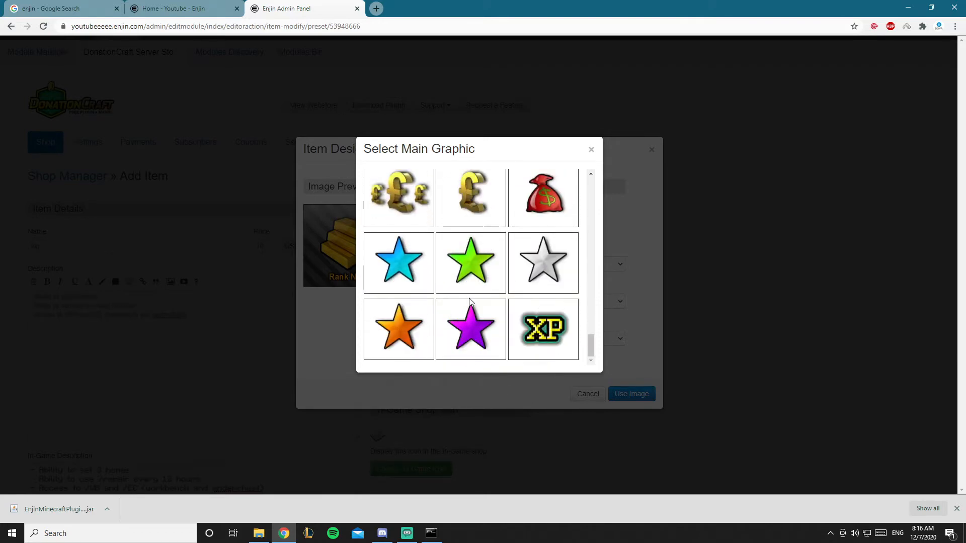
pyautogui.click(397, 267)
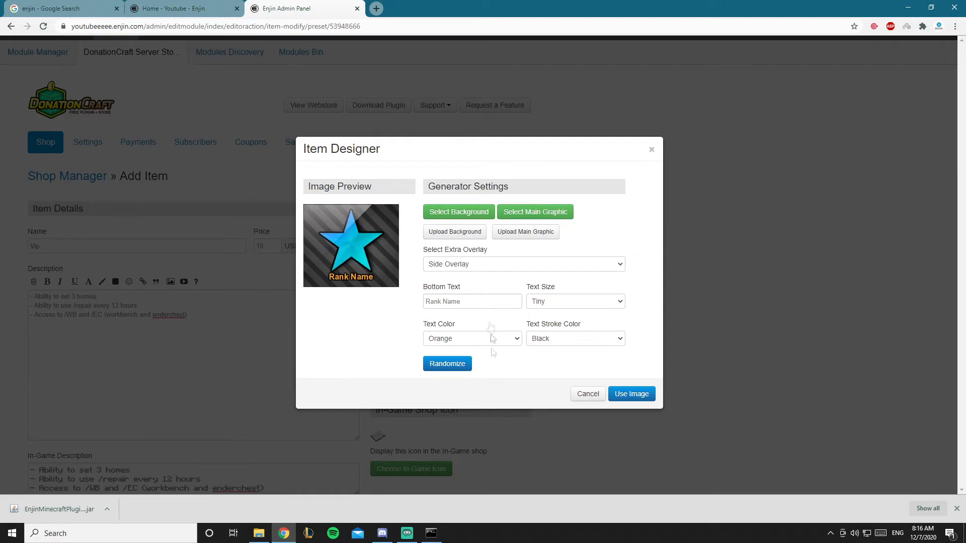
# Select Side Overlay for the item image and set its bottom text to "Vip".
pyautogui.click(477, 265)
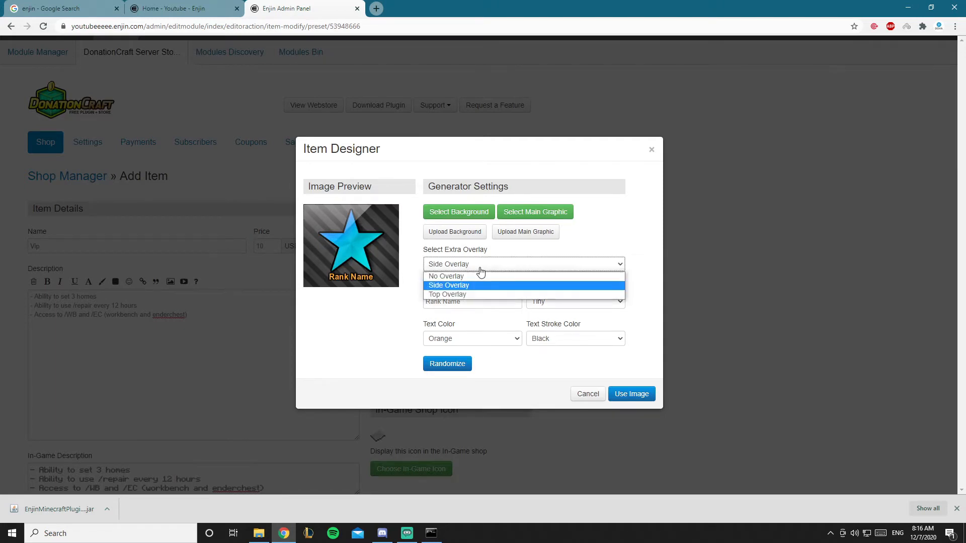
pyautogui.click(473, 286)
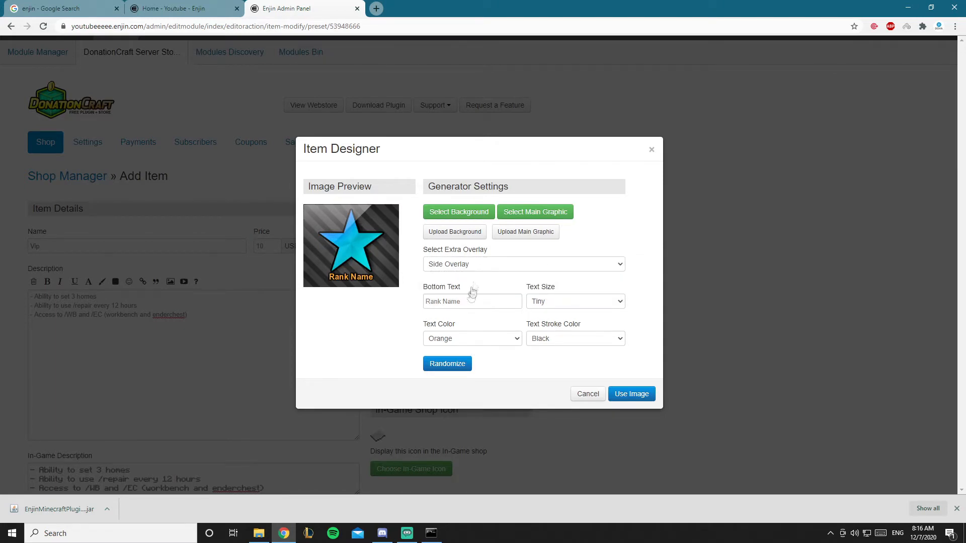
pyautogui.moveTo(463, 305); pyautogui.dragTo(405, 316)
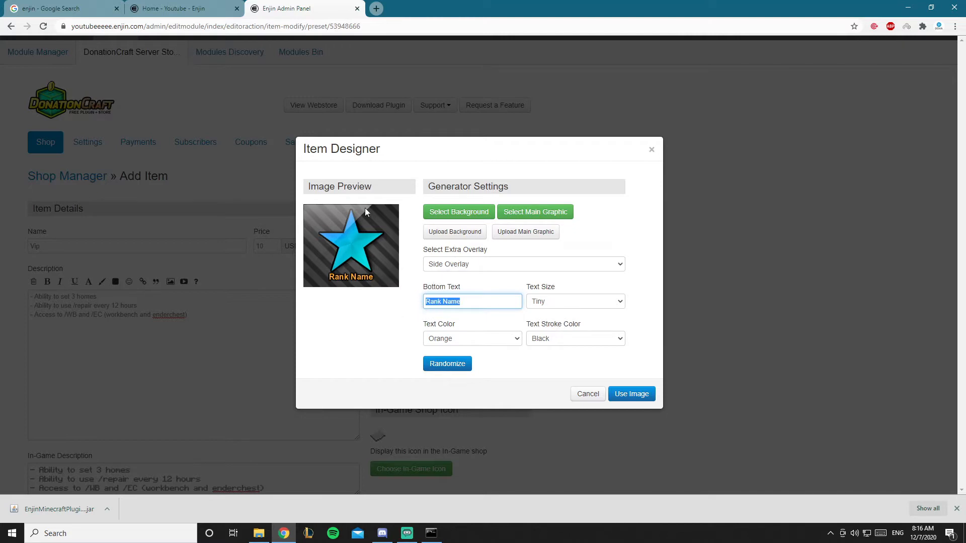
pyautogui.write('Vip')
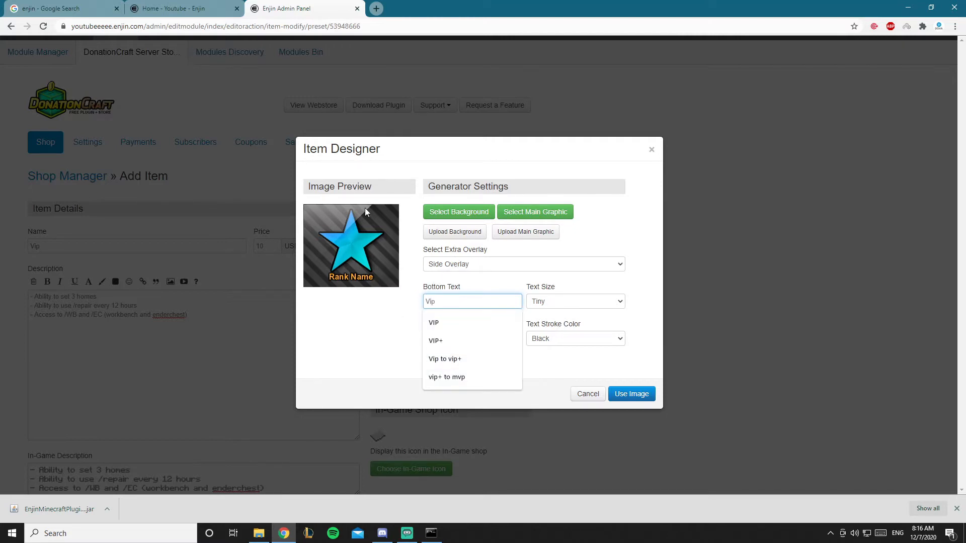
pyautogui.click(368, 343)
# Try yellow, blue and black as the image's text color and settle on green.
pyautogui.click(471, 340)
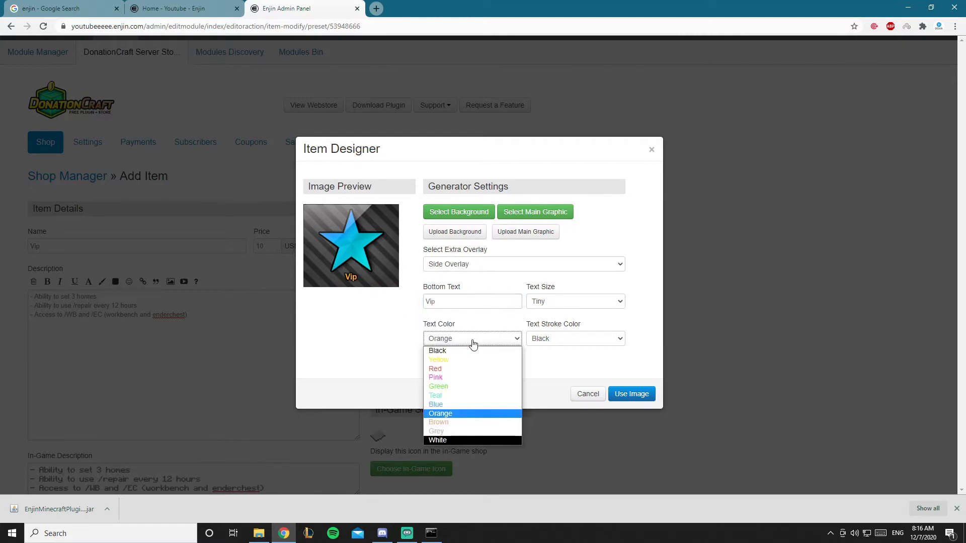
pyautogui.click(461, 360)
pyautogui.click(459, 339)
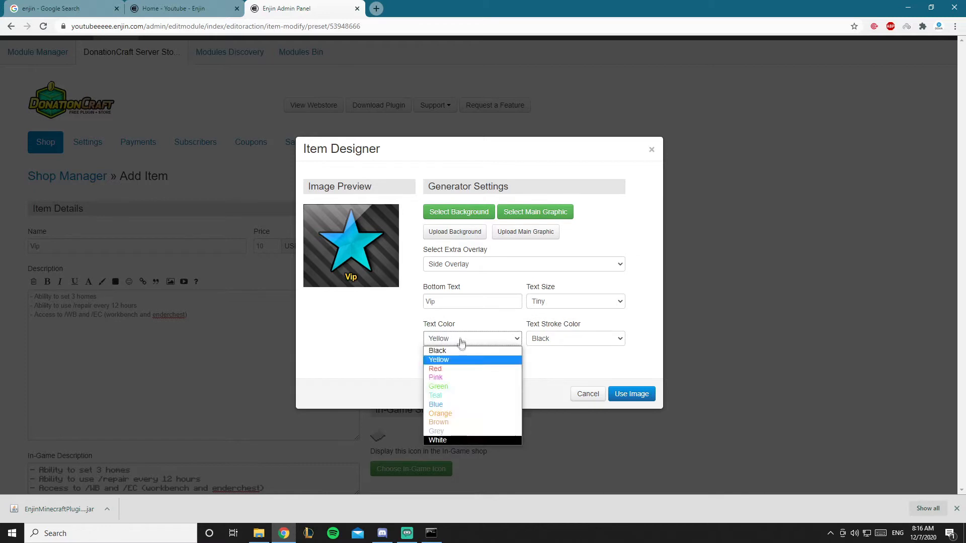
pyautogui.click(467, 405)
pyautogui.click(491, 341)
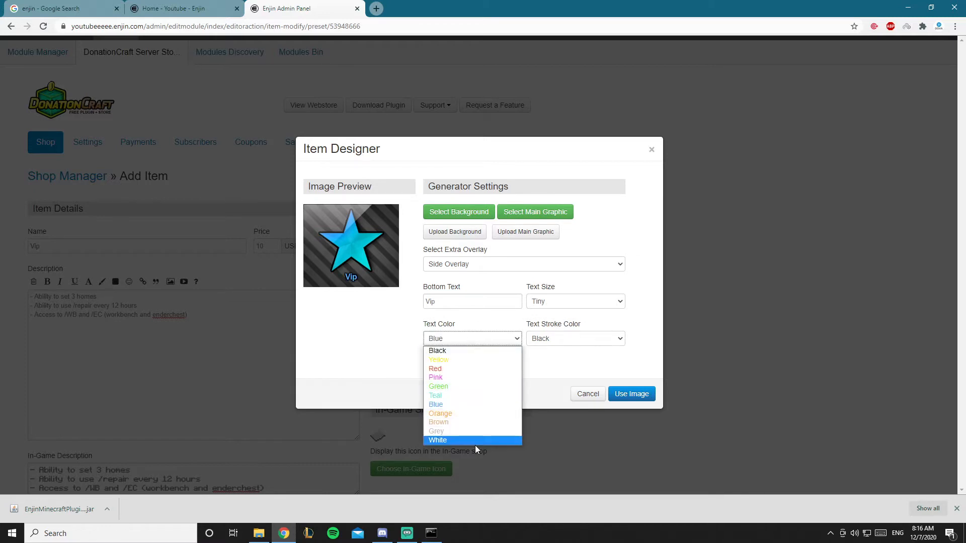
pyautogui.click(469, 351)
pyautogui.click(509, 341)
pyautogui.click(488, 382)
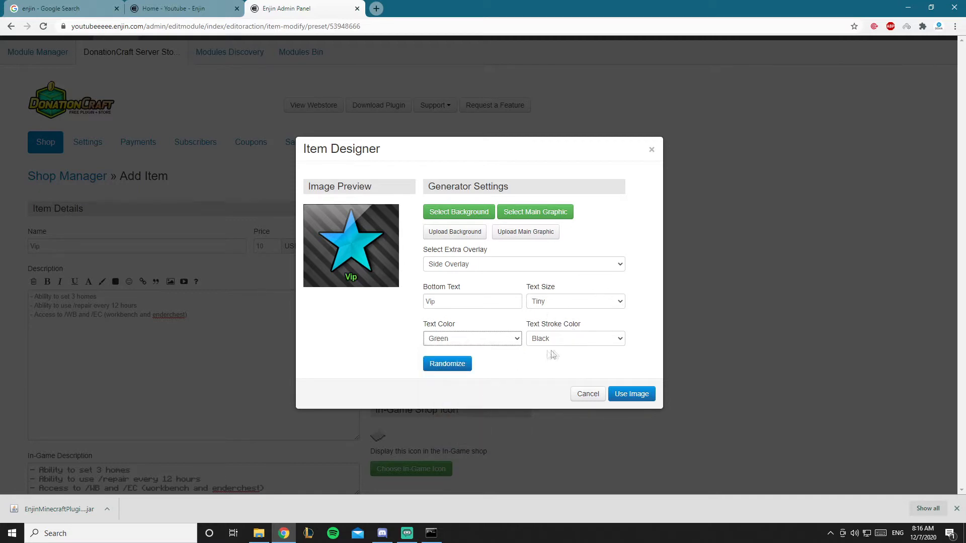
# Try blue as the image's text stroke color, go back to black, and use the designed image for the item.
pyautogui.click(567, 300)
pyautogui.click(562, 310)
pyautogui.click(566, 344)
pyautogui.click(567, 345)
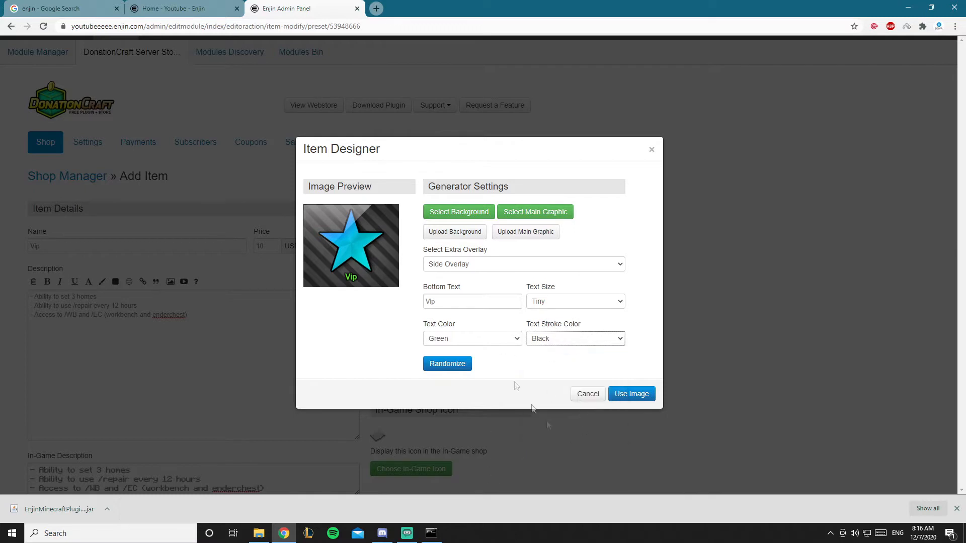
pyautogui.click(579, 343)
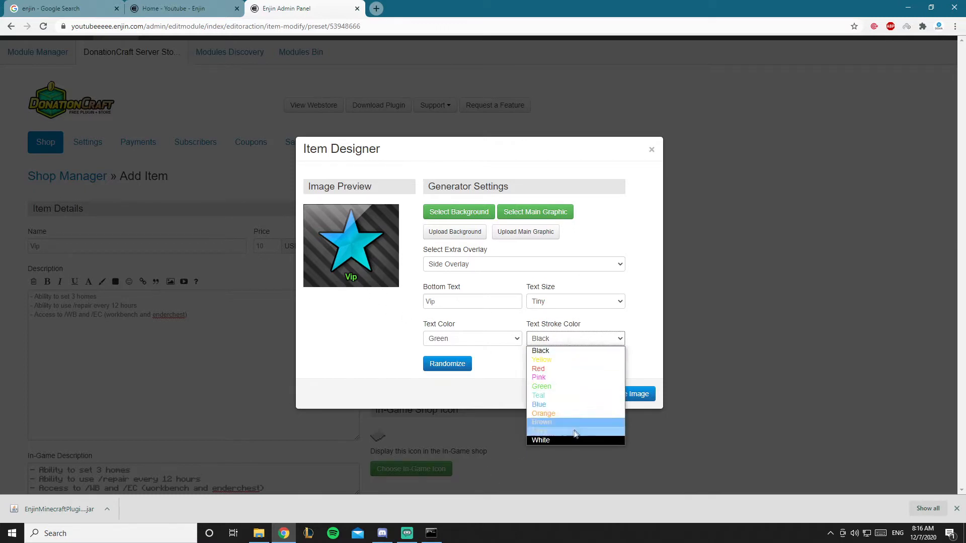
pyautogui.click(566, 404)
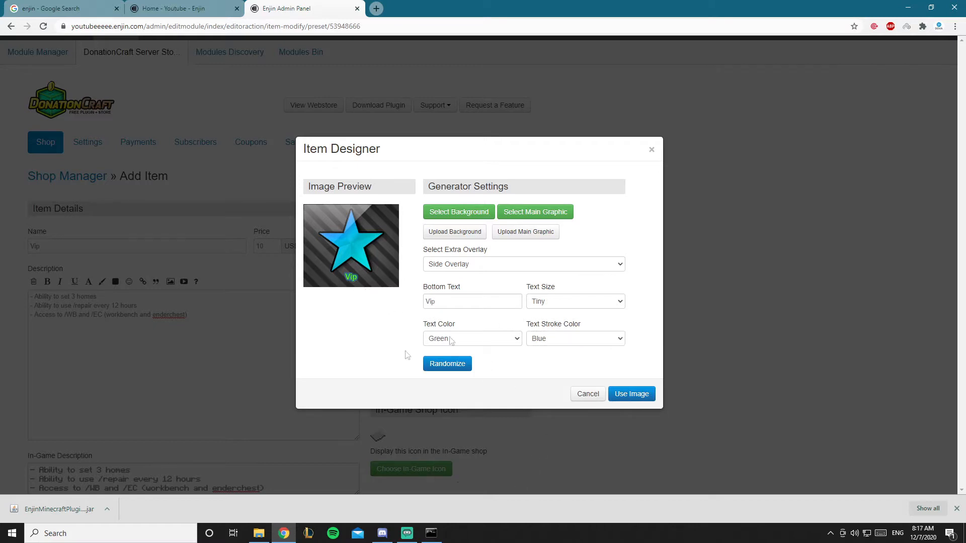
pyautogui.click(579, 338)
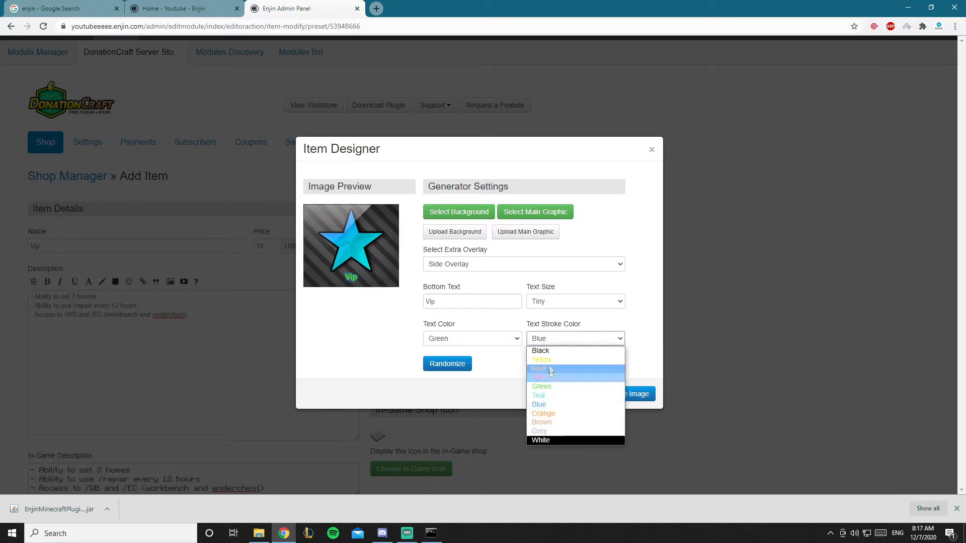
pyautogui.click(553, 351)
pyautogui.click(640, 394)
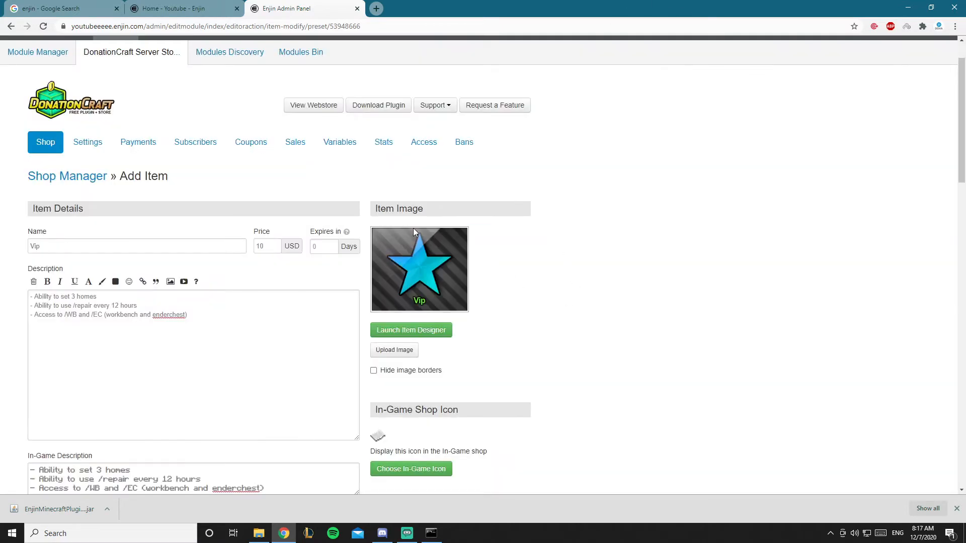
# Look through the available in-game shop icons for the Vip item and close the selection without choosing one.
pyautogui.scroll(-2, 412, 228)
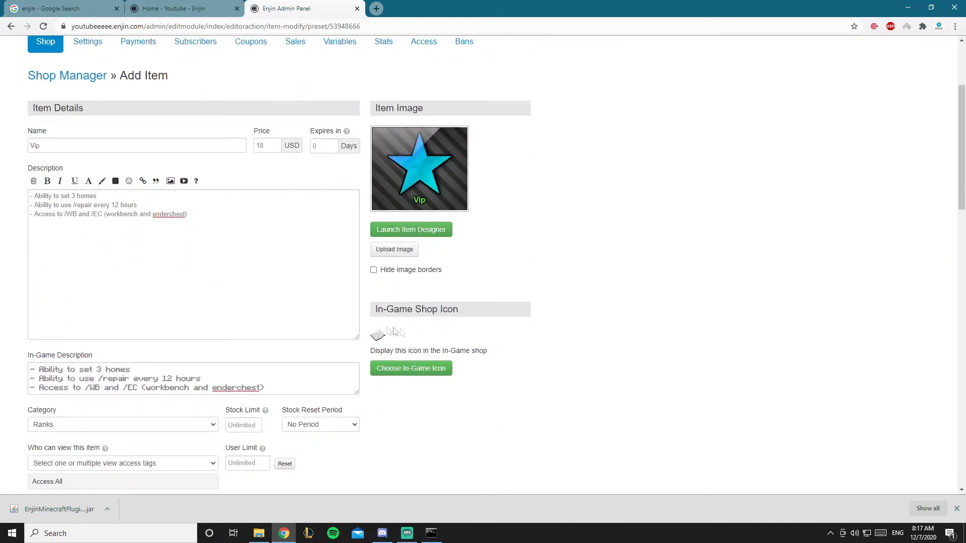
pyautogui.click(431, 368)
pyautogui.scroll(-10, 329, 213)
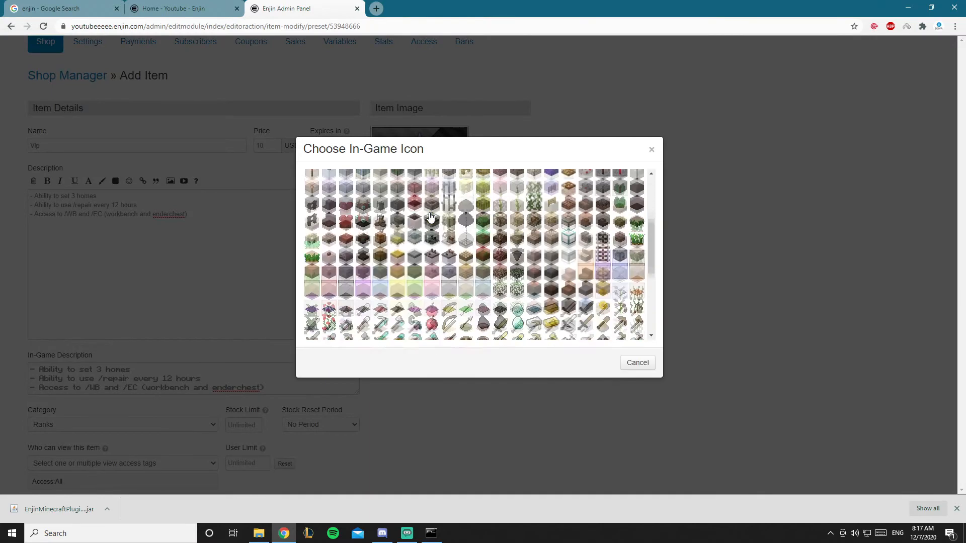
pyautogui.scroll(5, 463, 230)
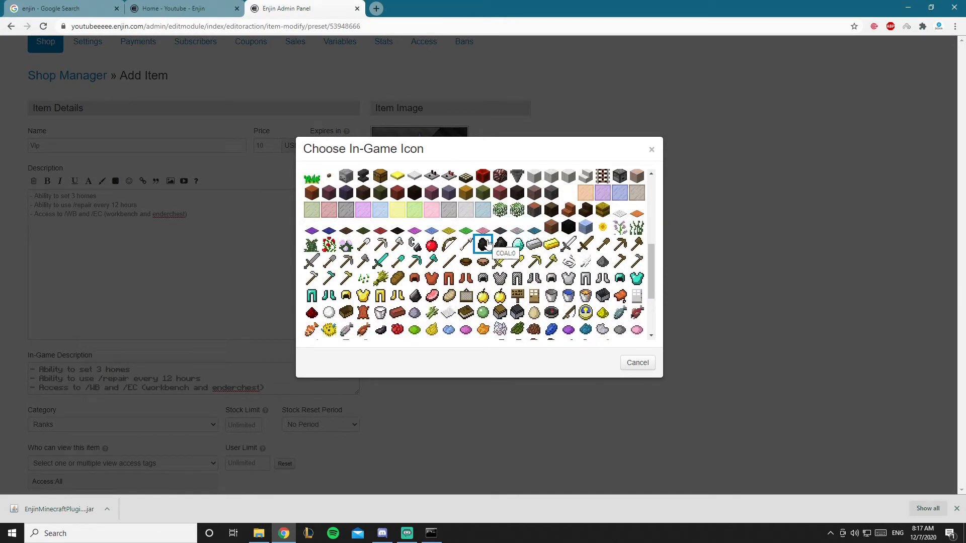
pyautogui.click(651, 152)
# Enable quantity selection for the item and require the customer's name, email and billing address before donating.
pyautogui.scroll(-4, 503, 274)
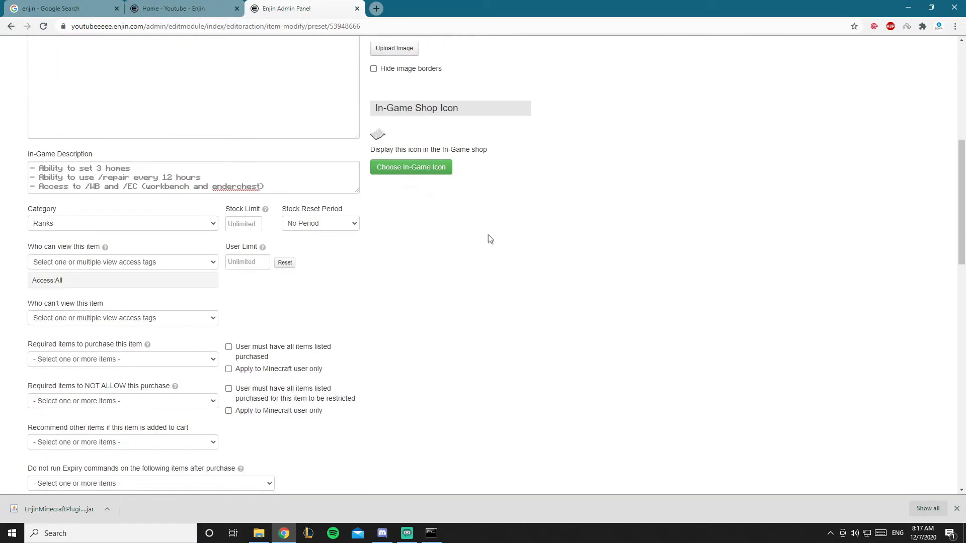
pyautogui.scroll(-5, 480, 233)
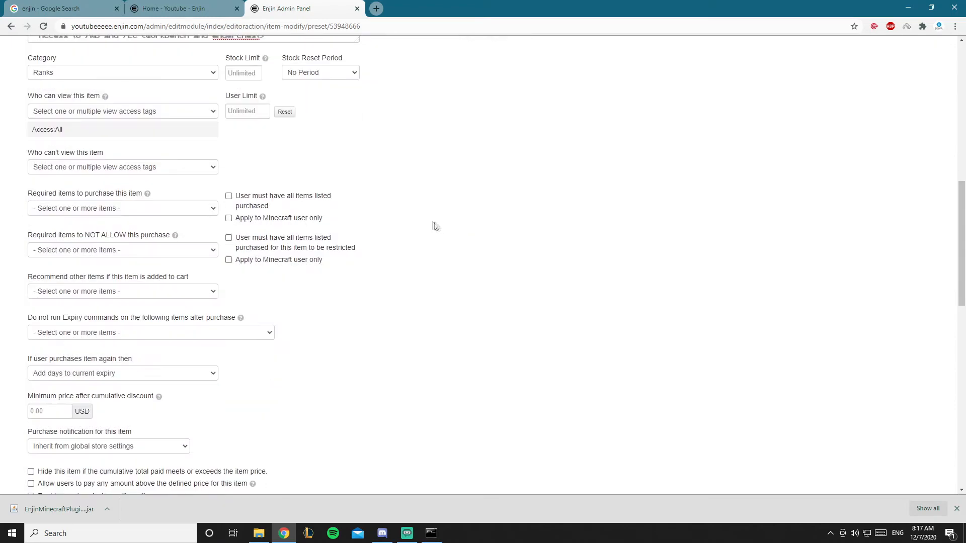
pyautogui.scroll(-2, 395, 222)
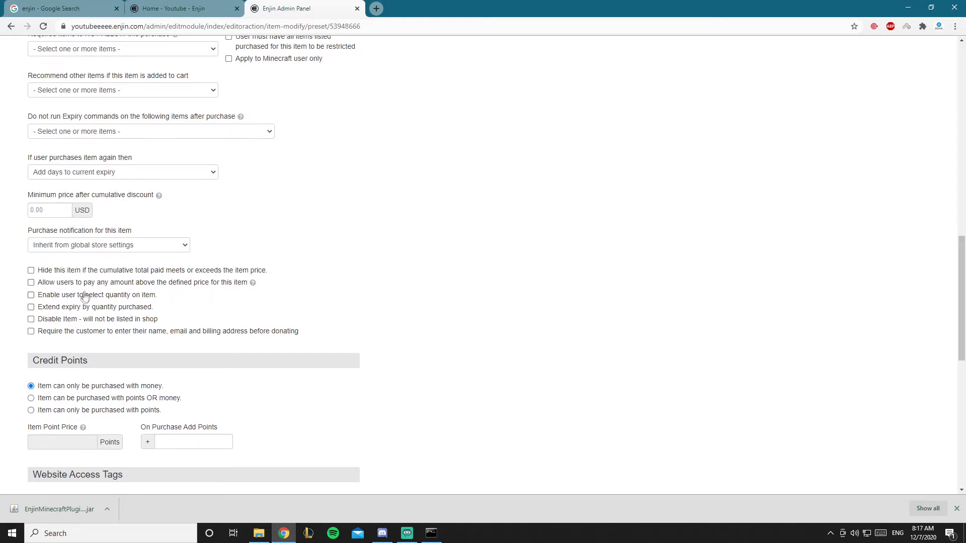
pyautogui.click(145, 298)
pyautogui.click(204, 333)
# Review the item's remaining settings down to Server Commands and create the Vip item.
pyautogui.scroll(-5, 508, 351)
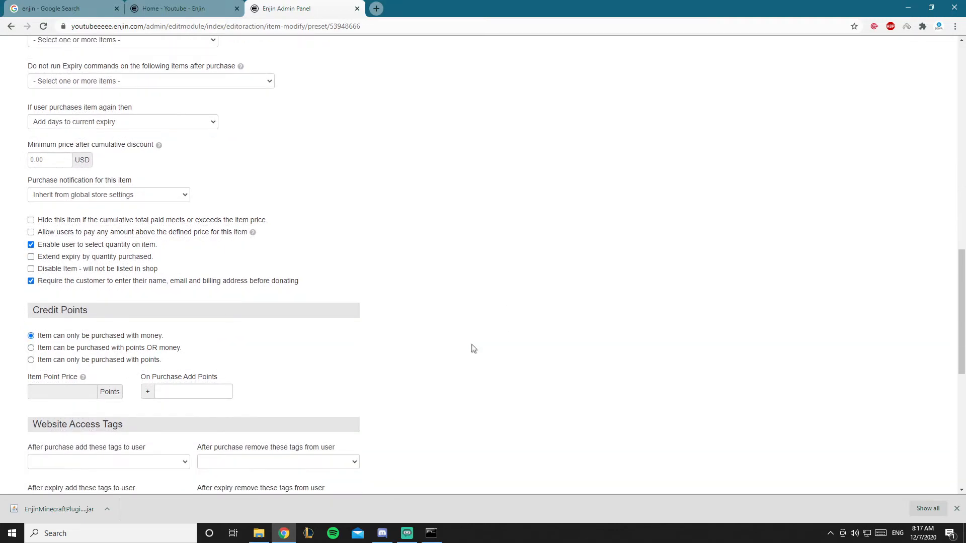
pyautogui.scroll(2, 315, 321)
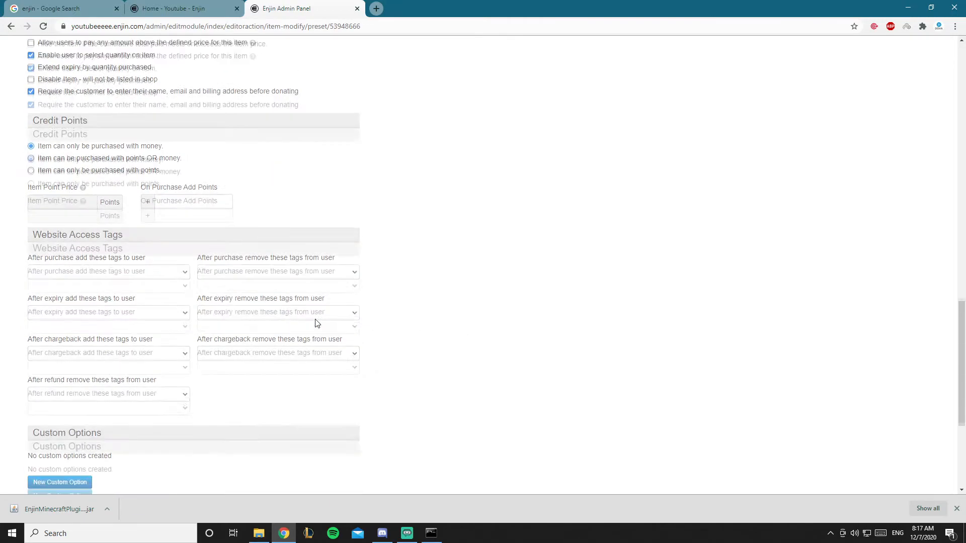
pyautogui.scroll(-4, 309, 328)
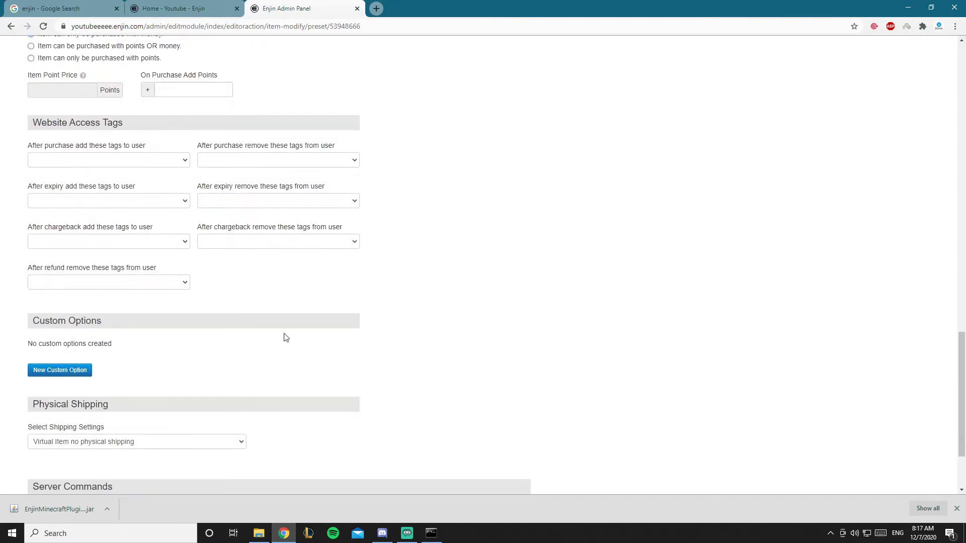
pyautogui.scroll(-2, 285, 337)
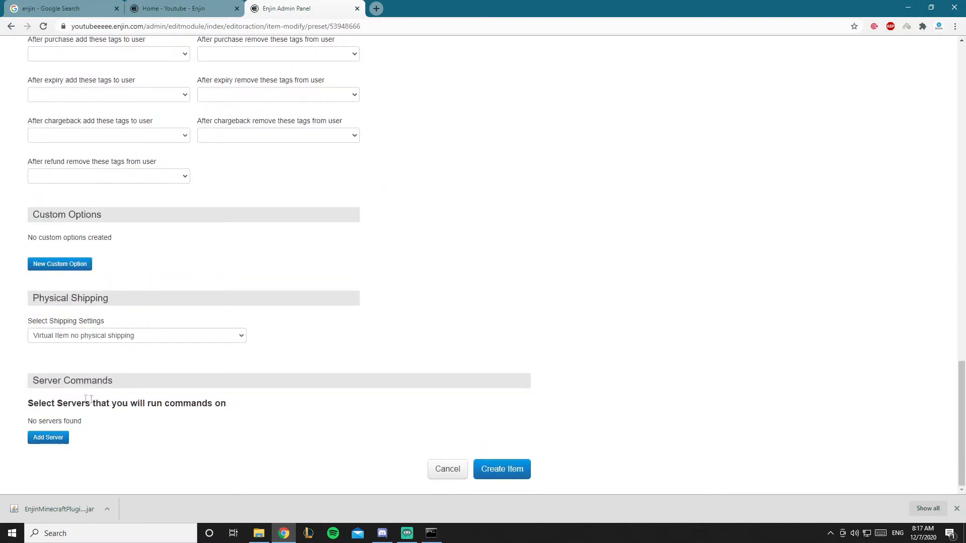
pyautogui.moveTo(43, 380); pyautogui.dragTo(218, 377)
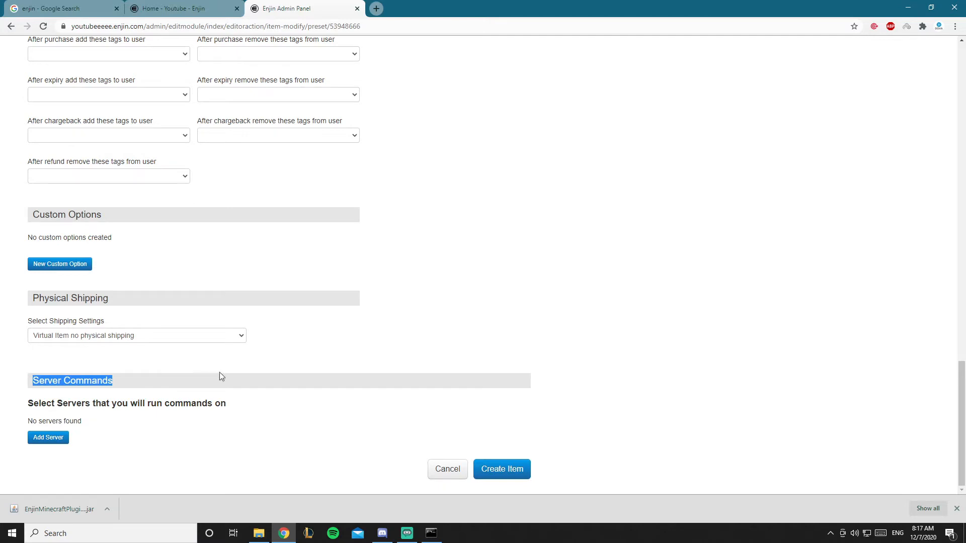
pyautogui.click(201, 421)
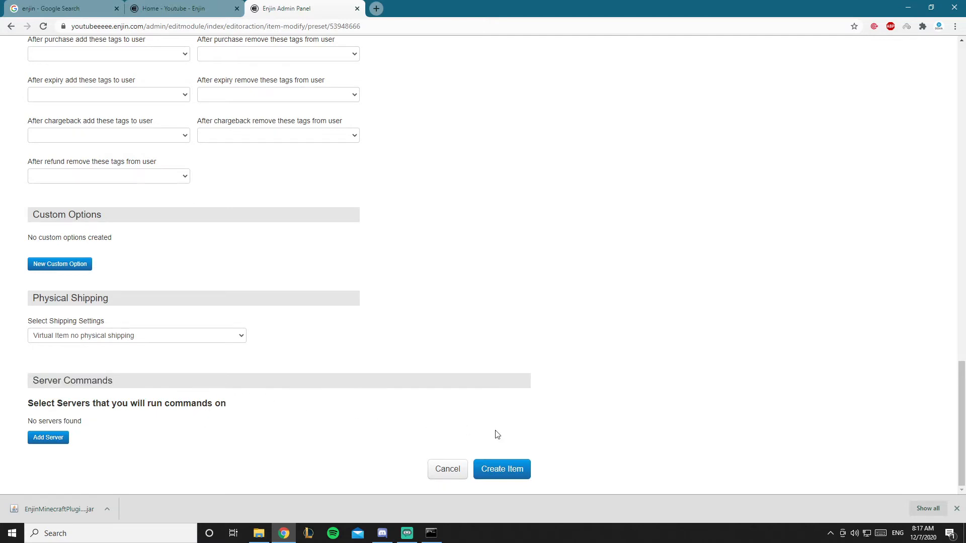
pyautogui.click(502, 469)
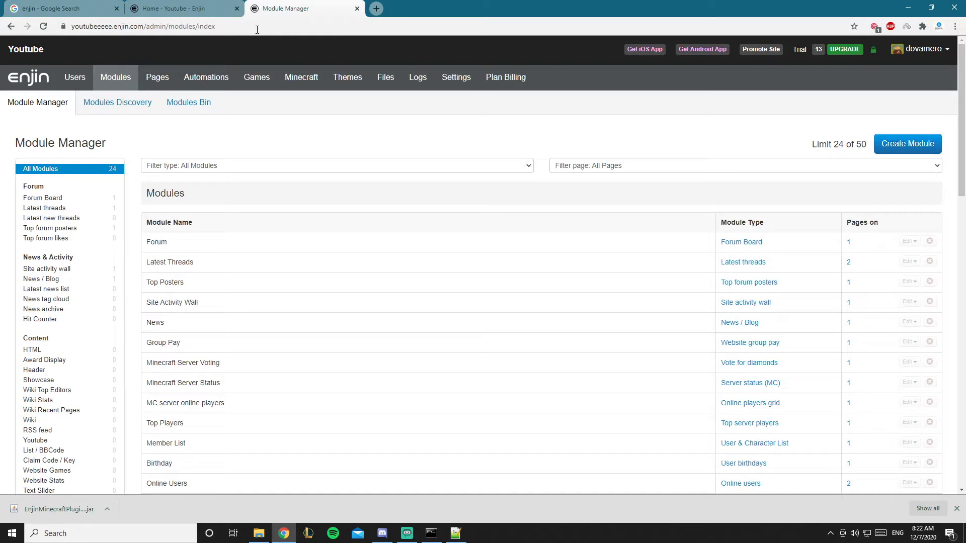
# Add a Minecraft server named "Youtubetutorial" to the Enjin website.
pyautogui.click(304, 78)
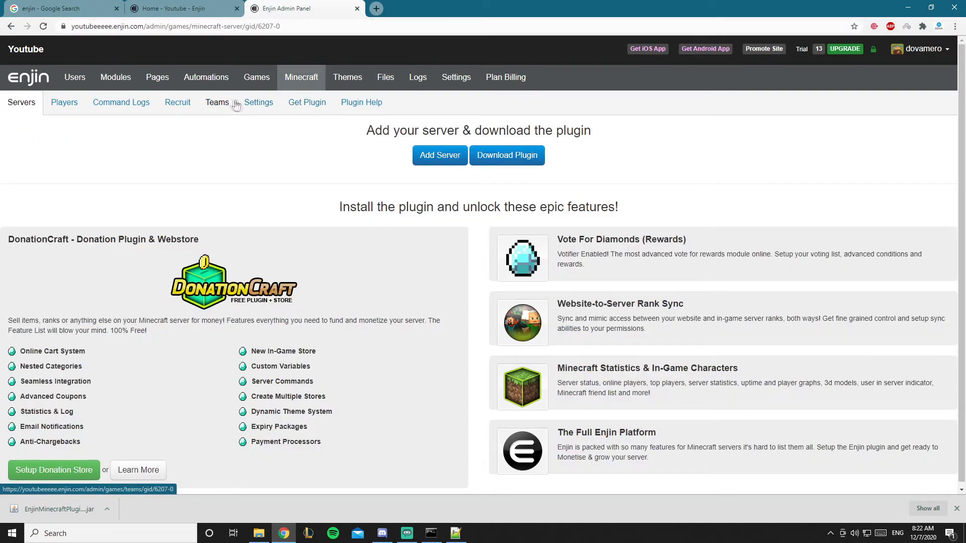
pyautogui.click(255, 103)
pyautogui.click(30, 104)
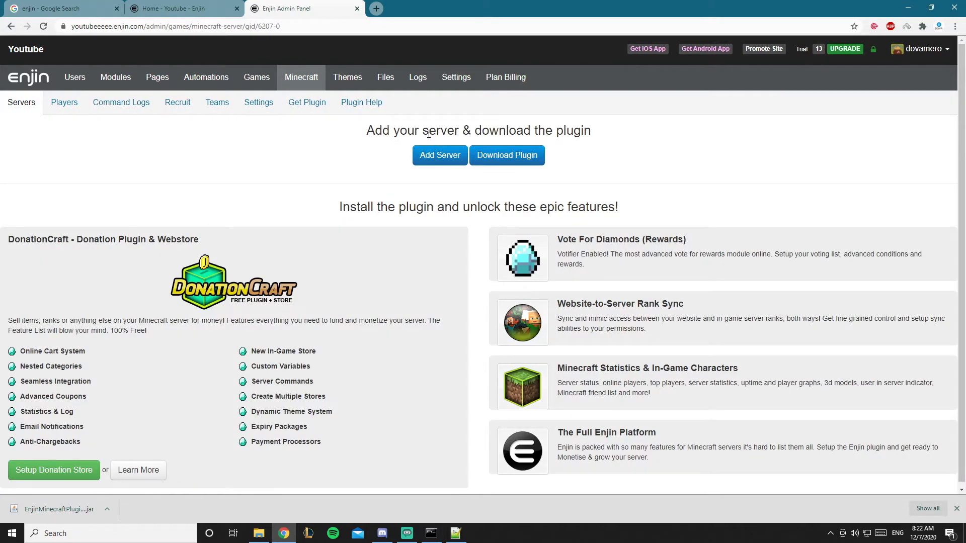
pyautogui.click(441, 156)
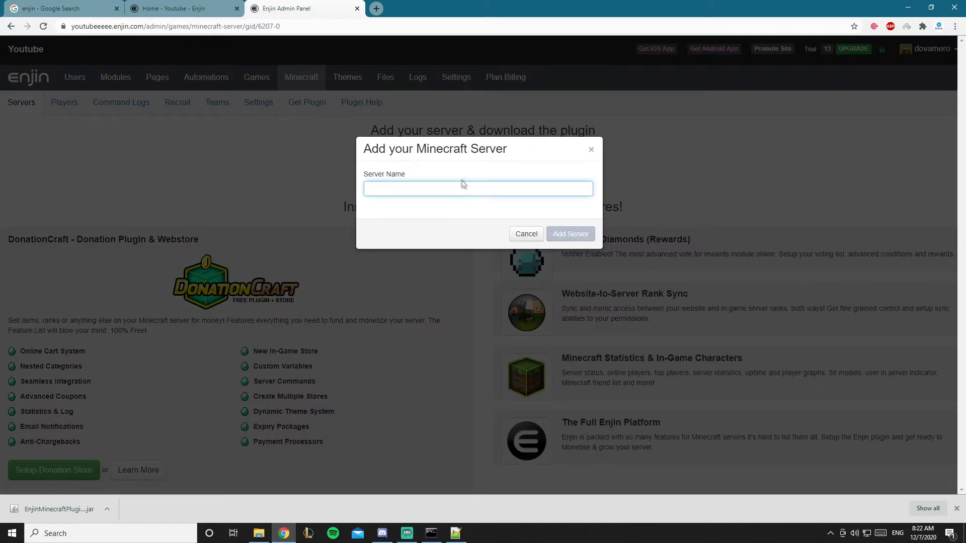
pyautogui.write('R')
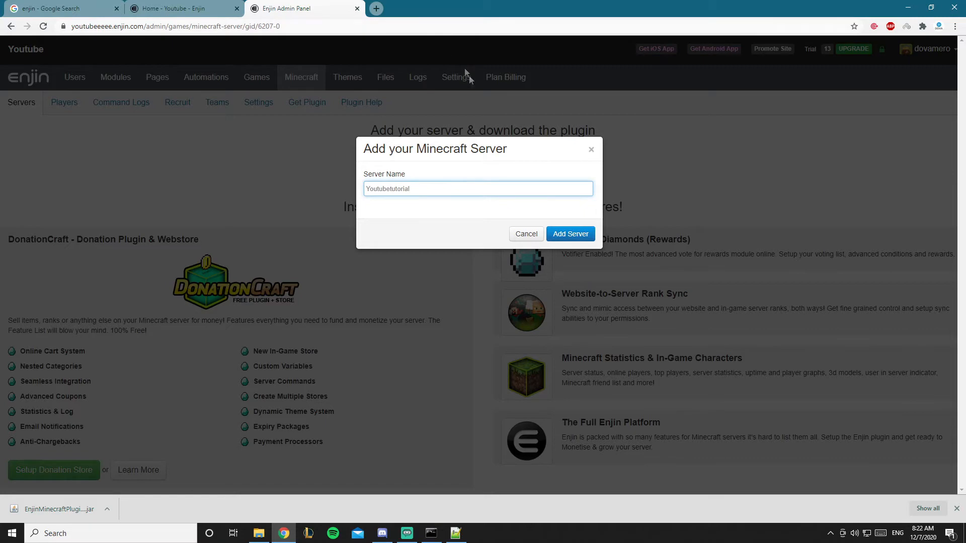
pyautogui.click(570, 233)
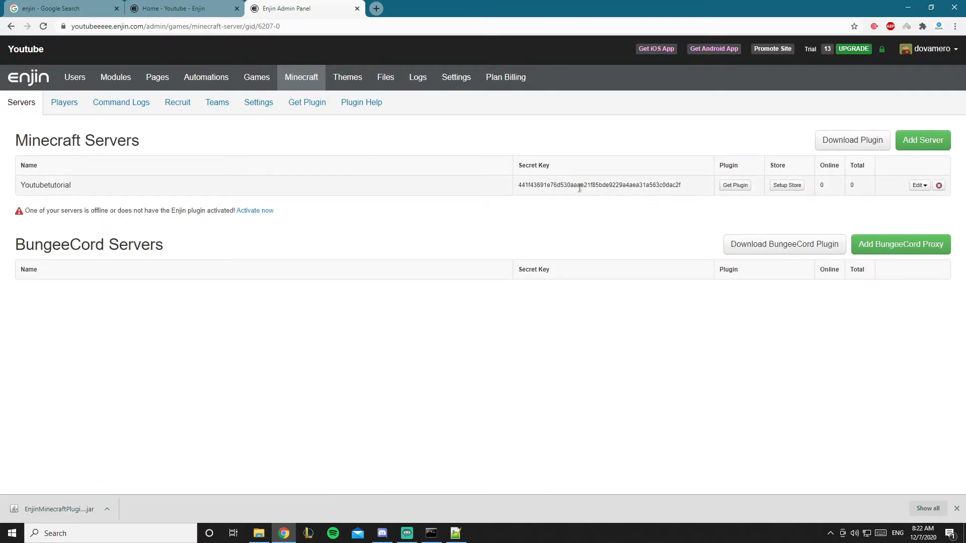
# Copy the secret key of the Youtubetutorial server.
pyautogui.doubleClick(582, 185)
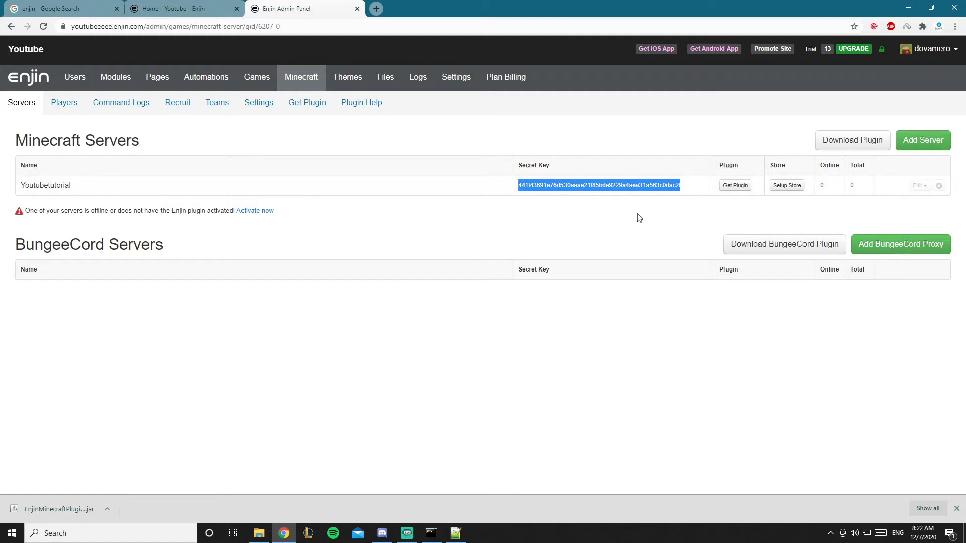
pyautogui.click(667, 228)
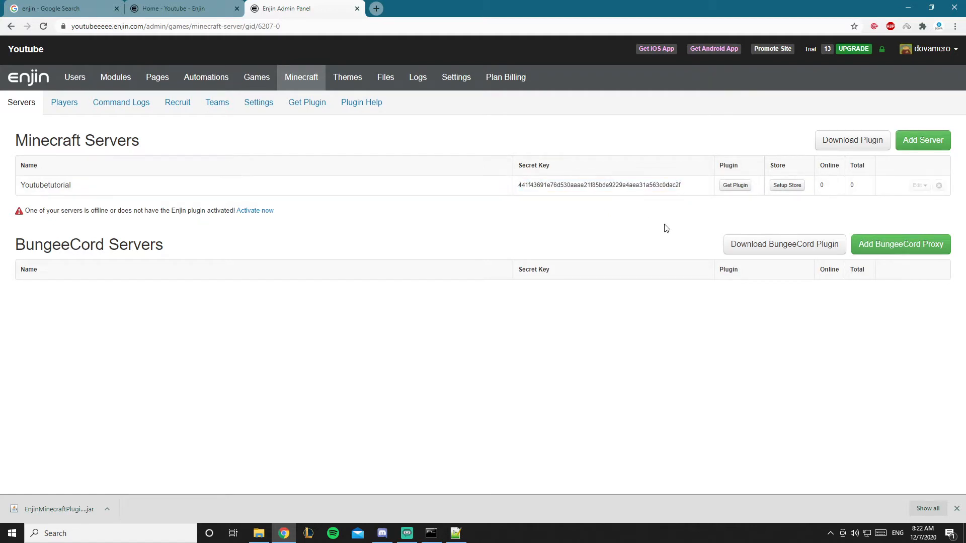
pyautogui.doubleClick(637, 186)
pyautogui.hotkey('ctrl', 'c')
# Switch to the Minecraft server's console window and run the enjin key command with the copied secret key.
pyautogui.hotkey('alt', 'Tab')
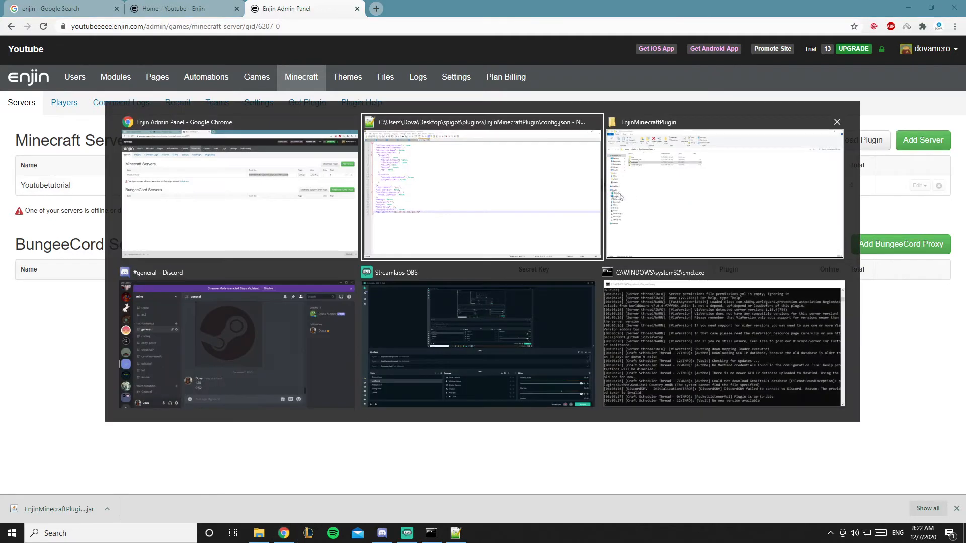
pyautogui.click(671, 348)
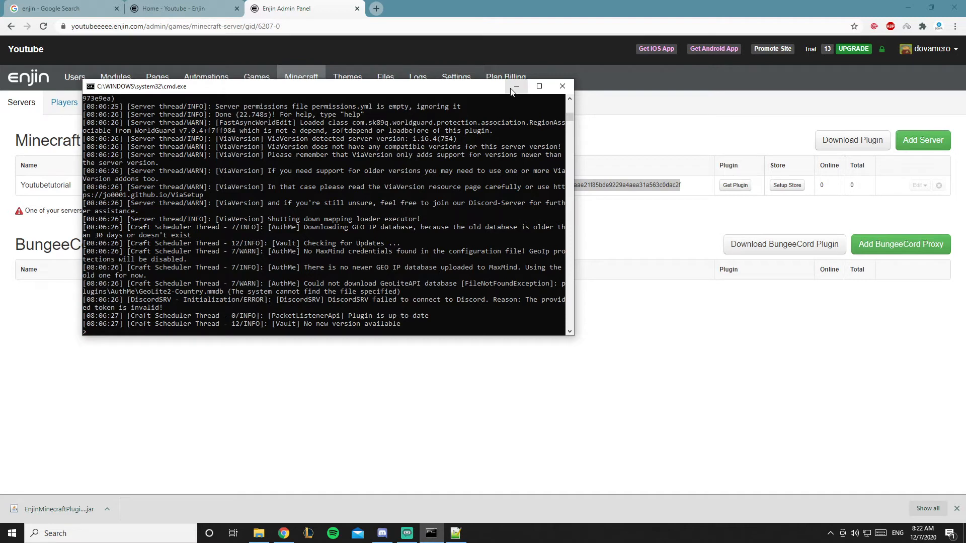
pyautogui.write('/enjin key')
pyautogui.press('BackSpace')
pyautogui.press('BackSpace')
pyautogui.press('BackSpace')
pyautogui.press('BackSpace')
pyautogui.press('BackSpace')
pyautogui.press('BackSpace')
pyautogui.press('BackSpace')
pyautogui.press('BackSpace')
pyautogui.press('BackSpace')
pyautogui.press('BackSpace')
pyautogui.write('e')
pyautogui.rightClick(132, 336)
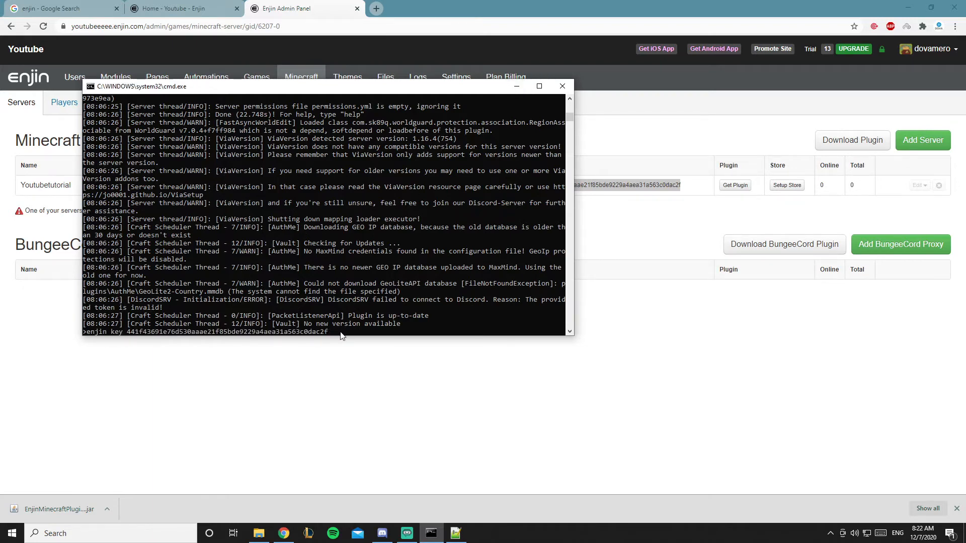
pyautogui.press('Return')
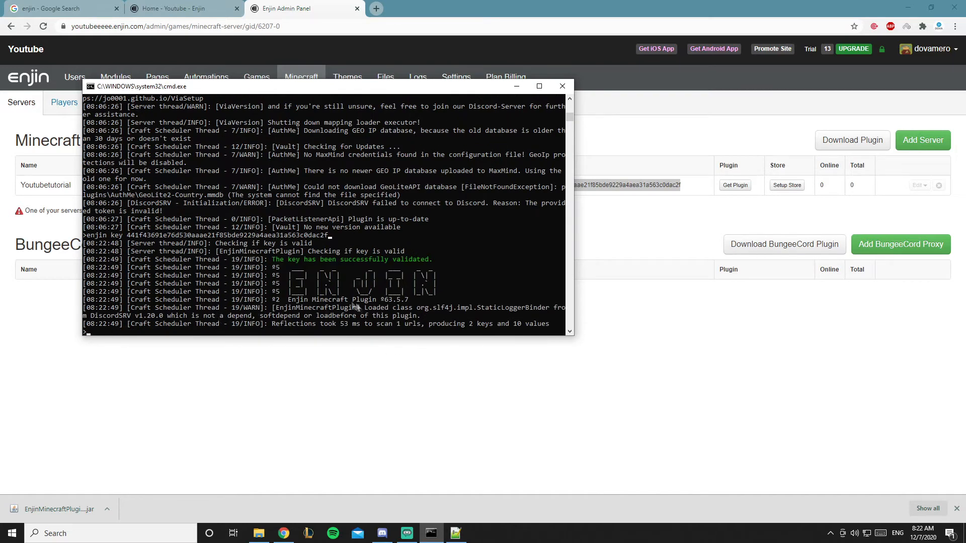
# Check the server console's response to the key command and return to the Enjin admin panel in the browser.
pyautogui.click(704, 356)
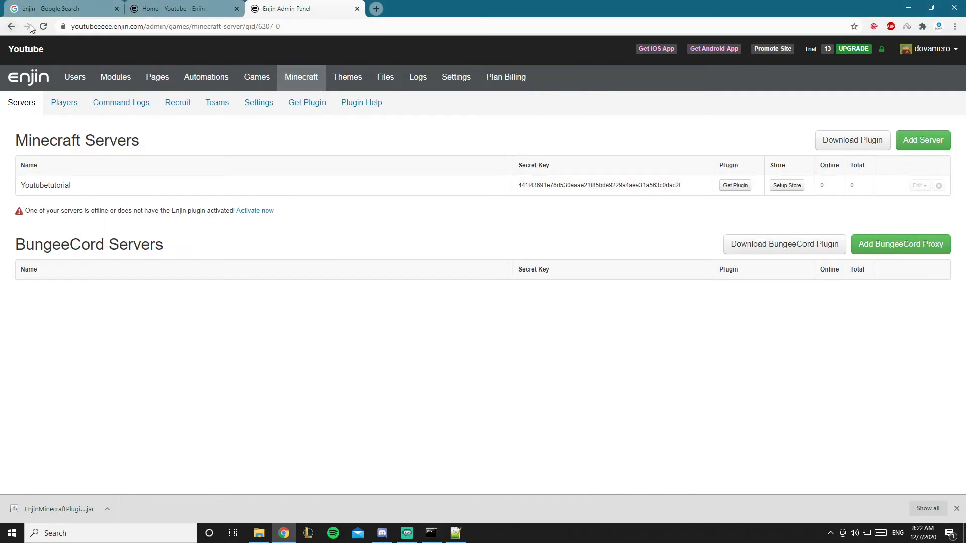
pyautogui.hotkey('alt', 'Tab')
pyautogui.click(454, 267)
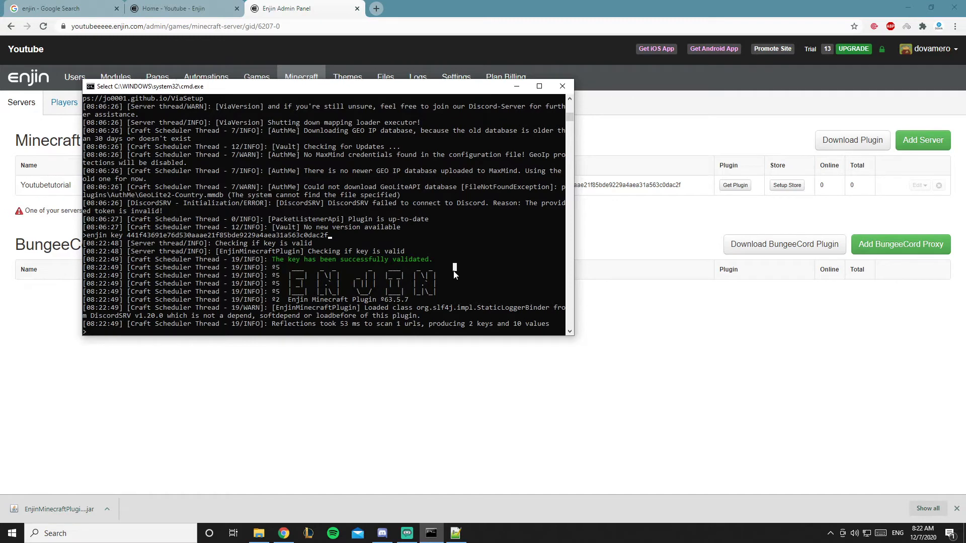
pyautogui.click(17, 76)
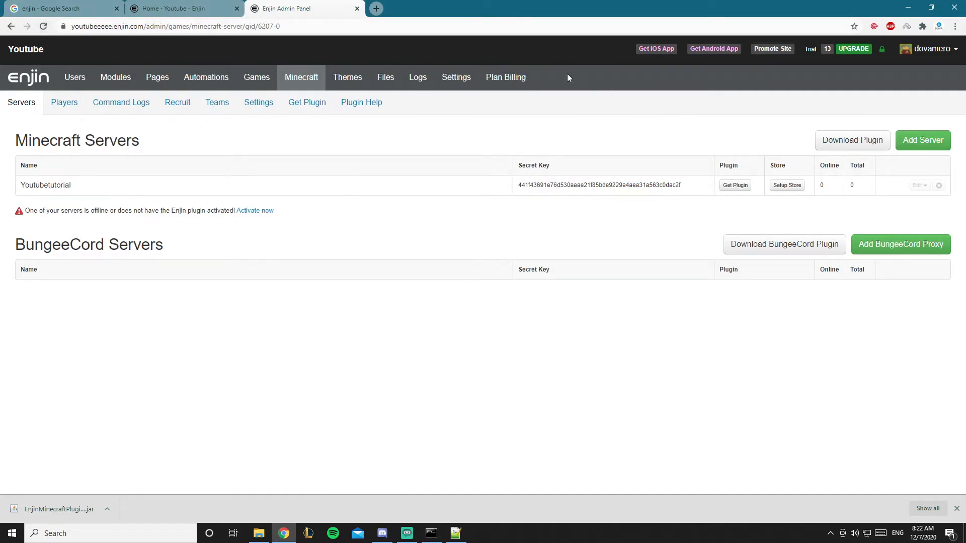
# Open the Youtubetutorial server's donation store and edit the Vip item, going to its Server Commands section.
pyautogui.click(787, 185)
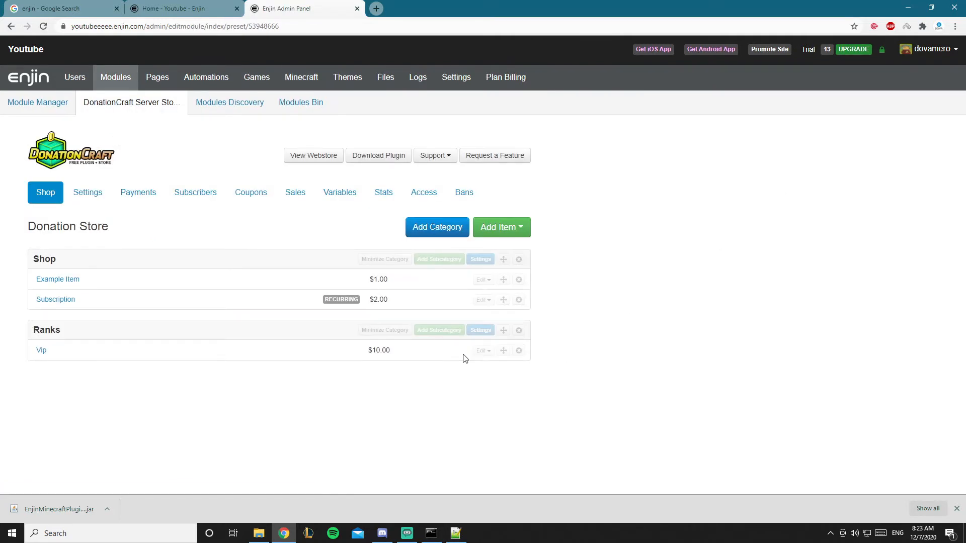
pyautogui.click(483, 350)
pyautogui.click(508, 368)
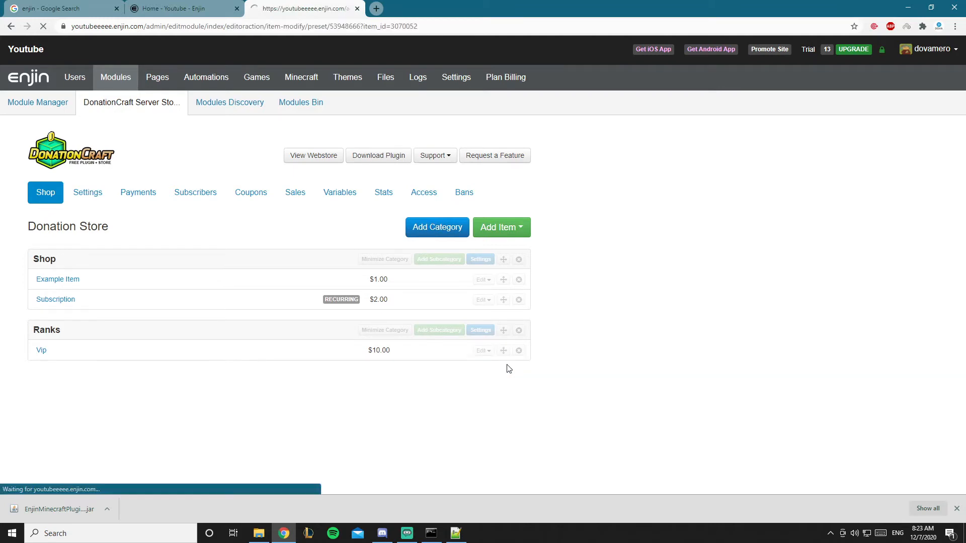
pyautogui.scroll(-9, 521, 237)
pyautogui.scroll(-10, 523, 239)
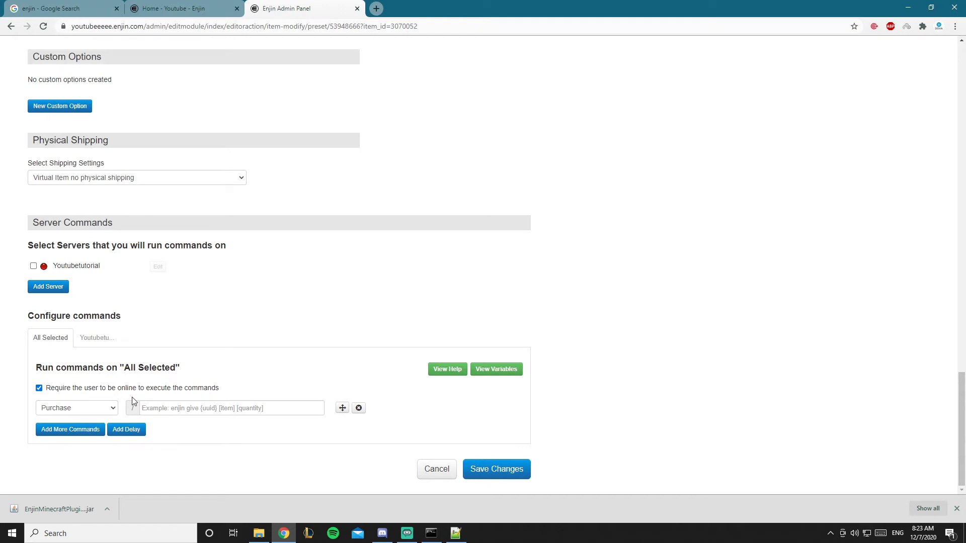
# Select the Youtubetutorial server for the Vip item's commands and keep Purchase as the first command's trigger.
pyautogui.click(34, 267)
pyautogui.click(89, 412)
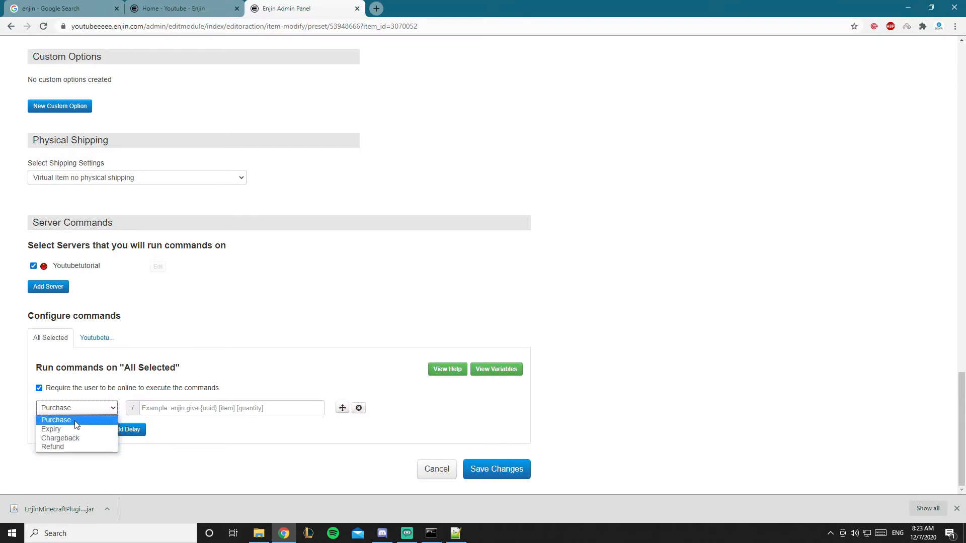
pyautogui.click(150, 409)
pyautogui.click(222, 435)
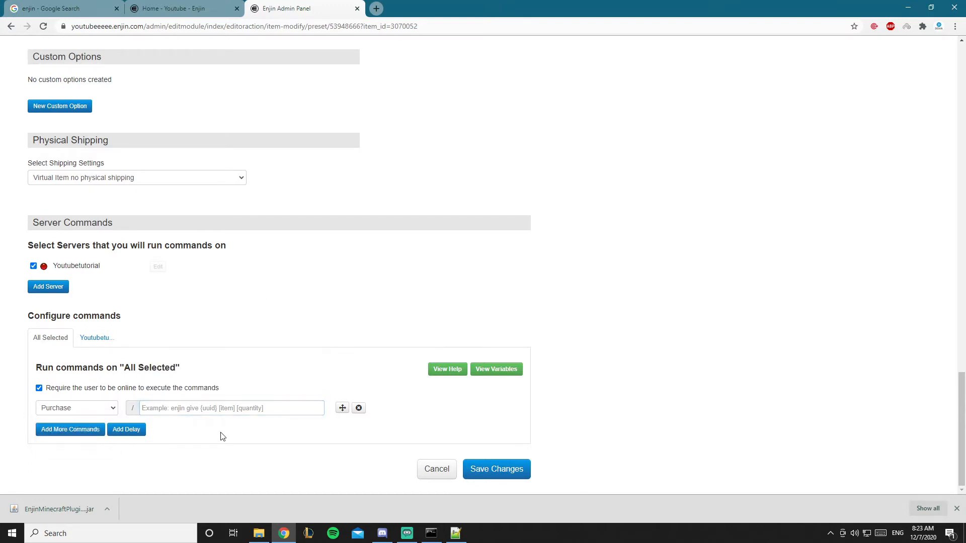
pyautogui.click(174, 406)
pyautogui.click(211, 445)
pyautogui.click(238, 409)
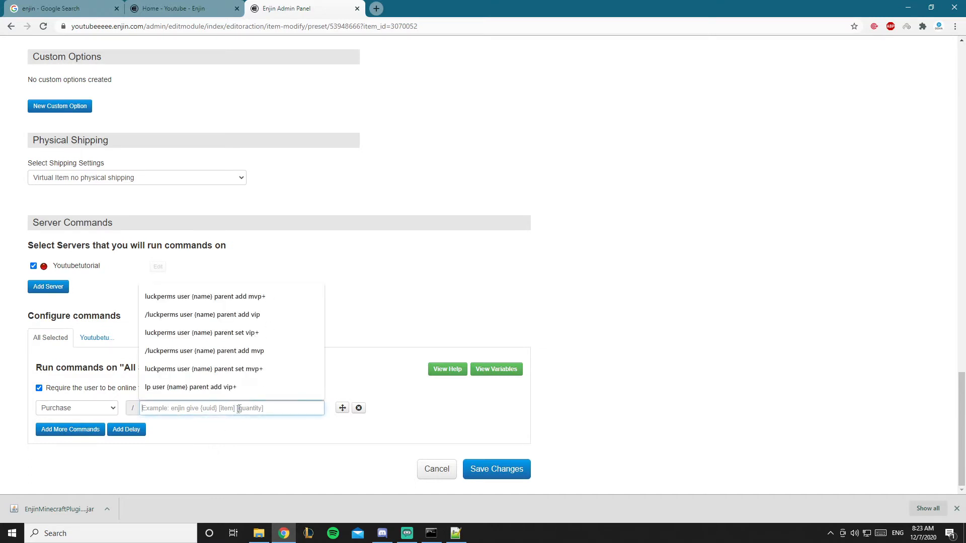
pyautogui.click(426, 291)
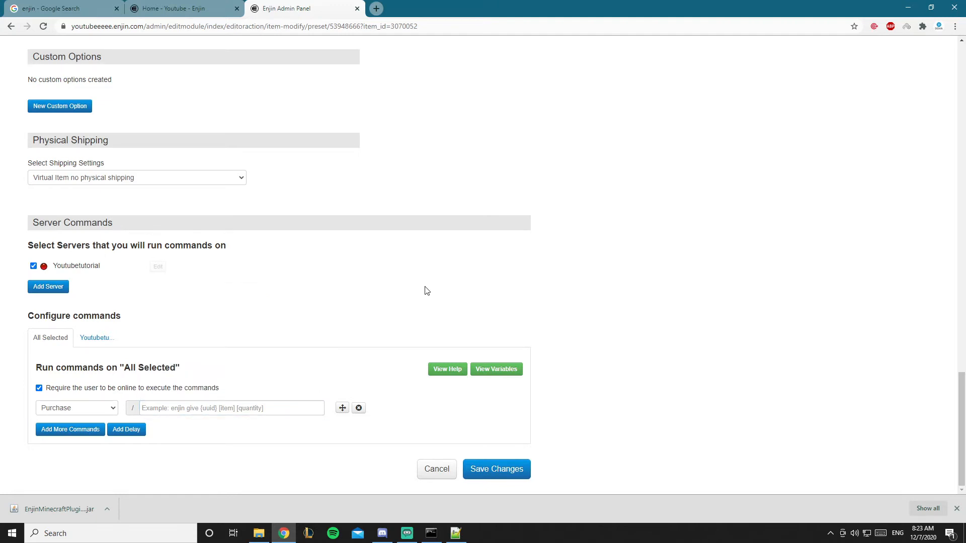
# Enter lp user {name} parent add vip as the command run when the Vip item is purchased.
pyautogui.click(249, 407)
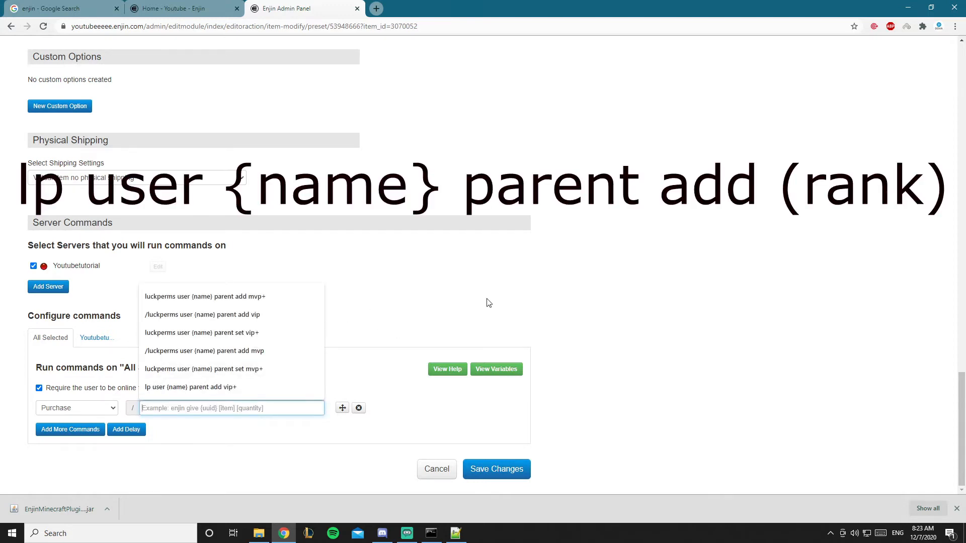
pyautogui.write('lp ')
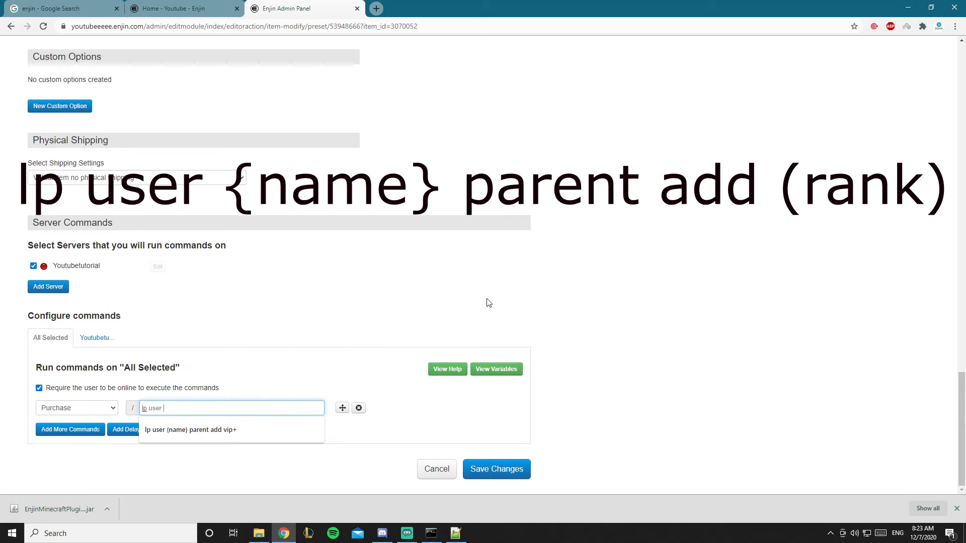
pyautogui.write('user {name')
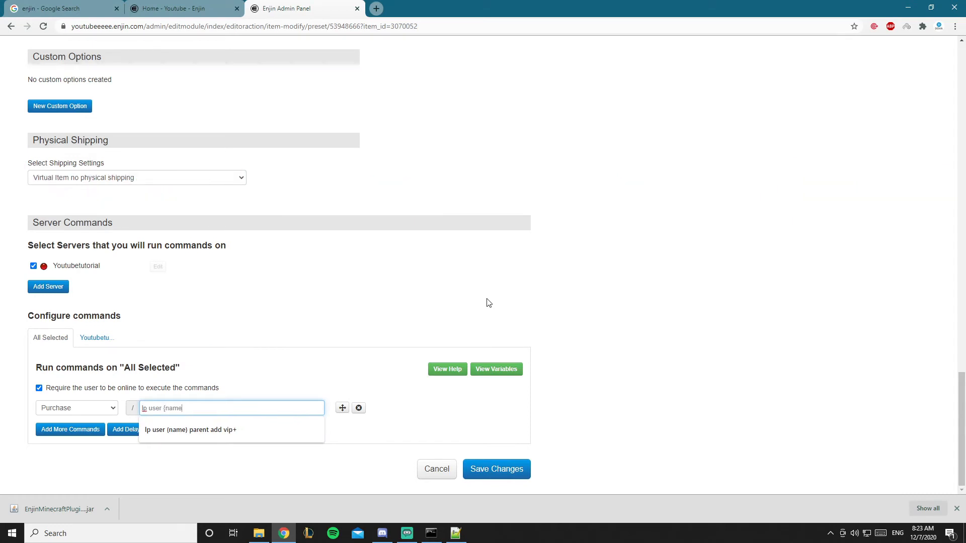
pyautogui.write('d')
pyautogui.press('BackSpace')
pyautogui.press('BackSpace')
pyautogui.press('BackSpace')
pyautogui.write('s')
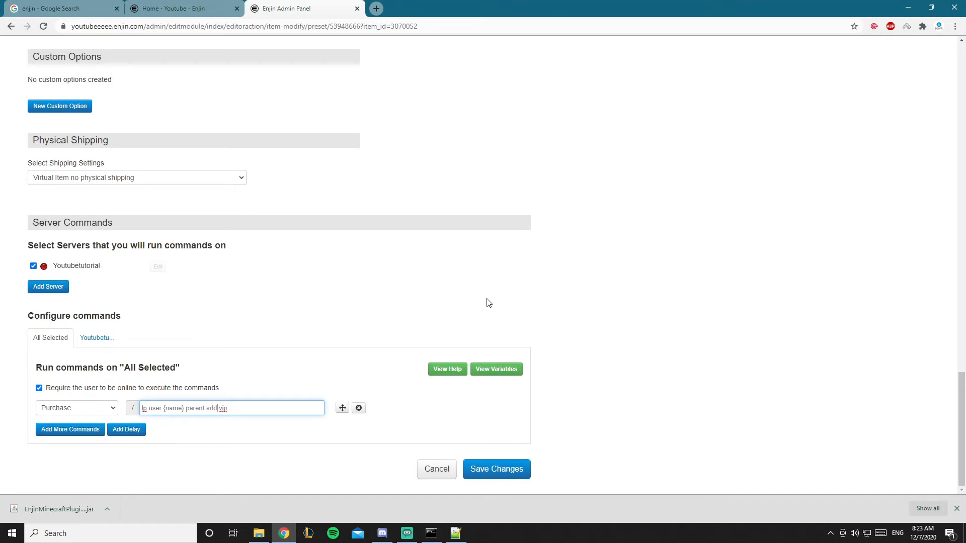
pyautogui.click(358, 324)
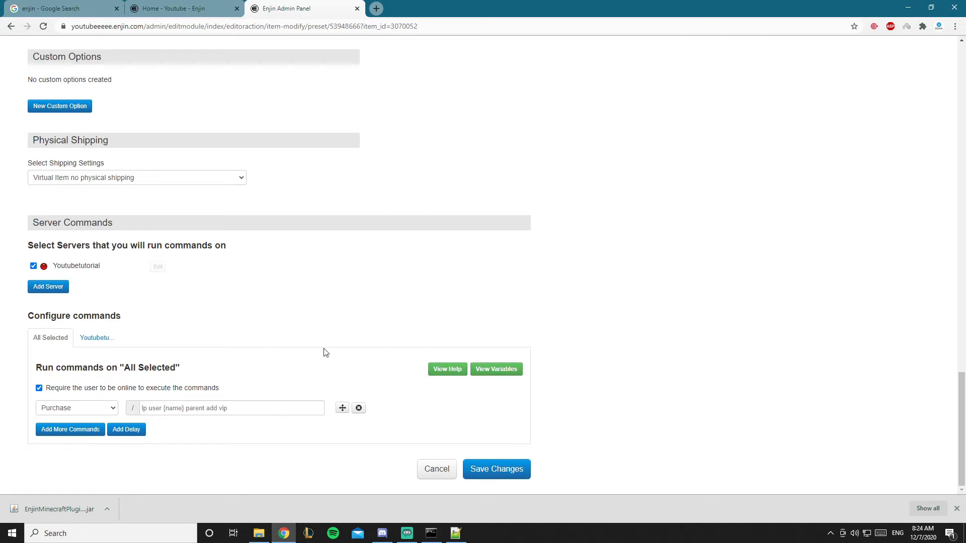
# Add three more empty purchase command rows below the rank command.
pyautogui.click(267, 405)
pyautogui.click(81, 432)
pyautogui.click(153, 428)
pyautogui.click(503, 406)
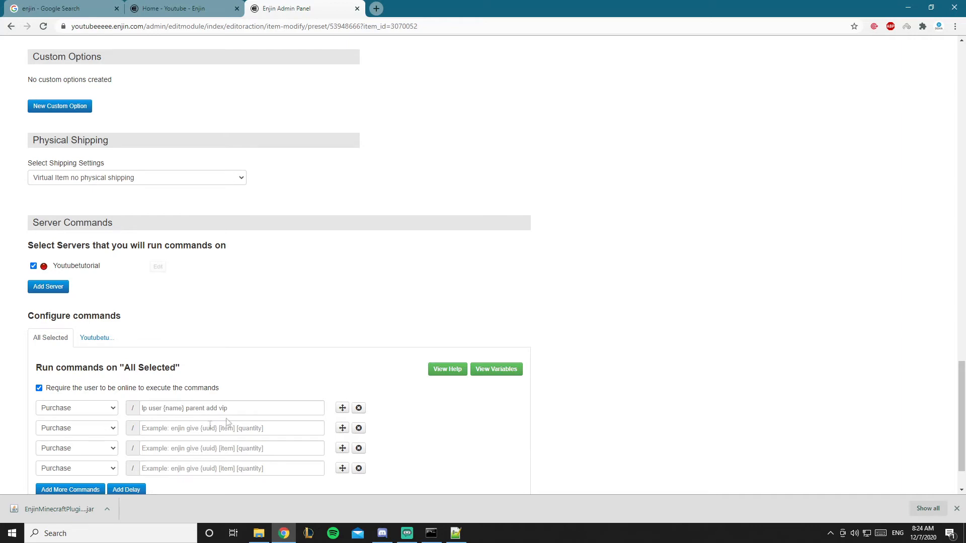
# Add a line about adding 2000 claim blocks to the end of the Vip item's in-game description.
pyautogui.scroll(20, 500, 315)
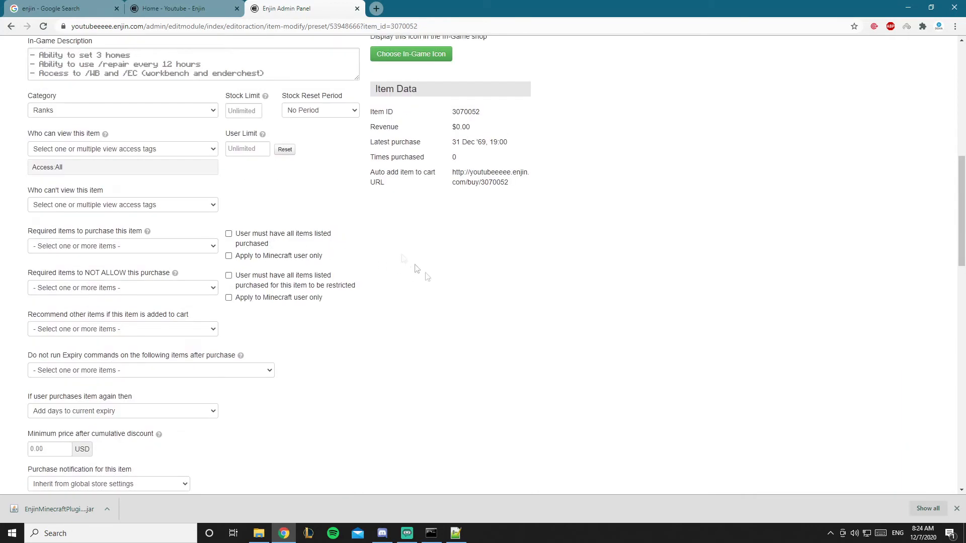
pyautogui.click(304, 79)
pyautogui.press('Return')
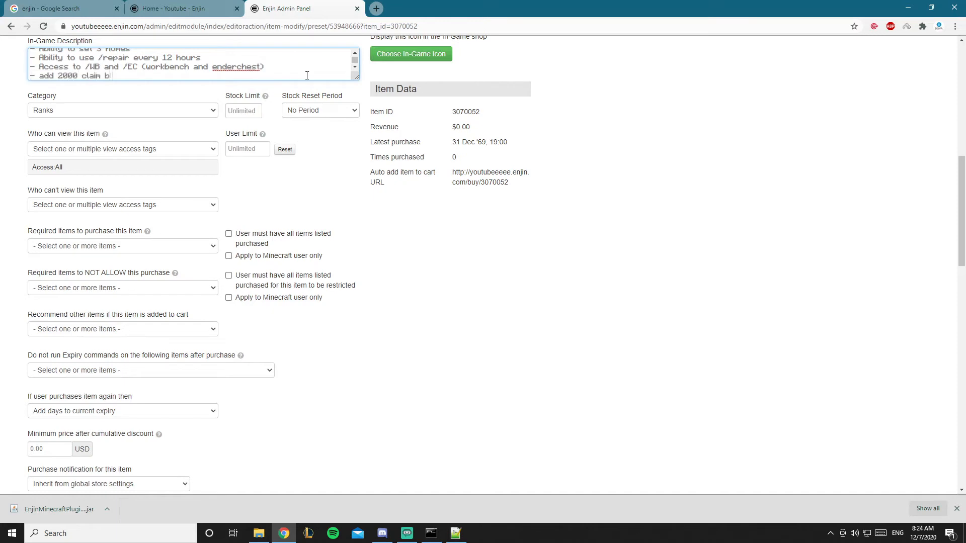
# Enter adjustclaimblocks {name} 2000 as the Vip item's second purchase command.
pyautogui.scroll(-10, 486, 264)
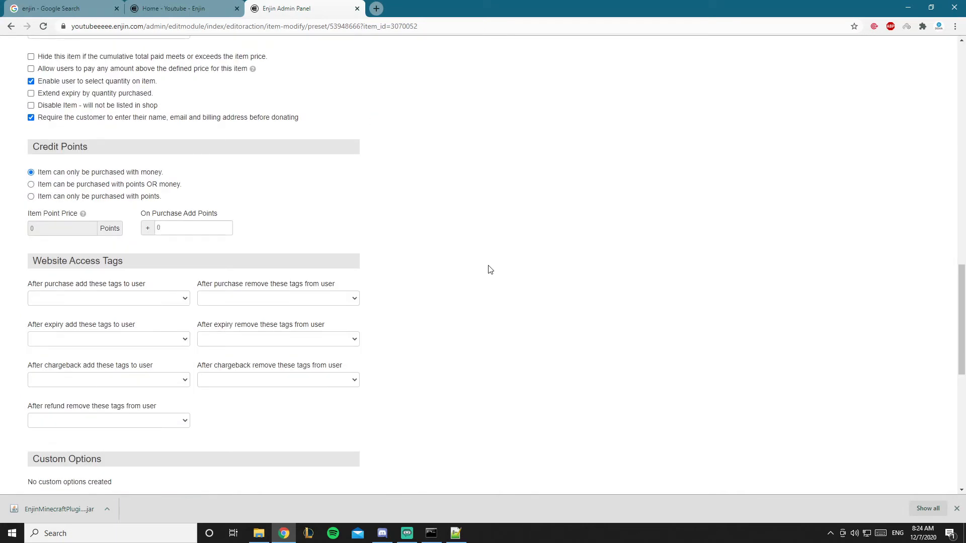
pyautogui.scroll(-9, 490, 270)
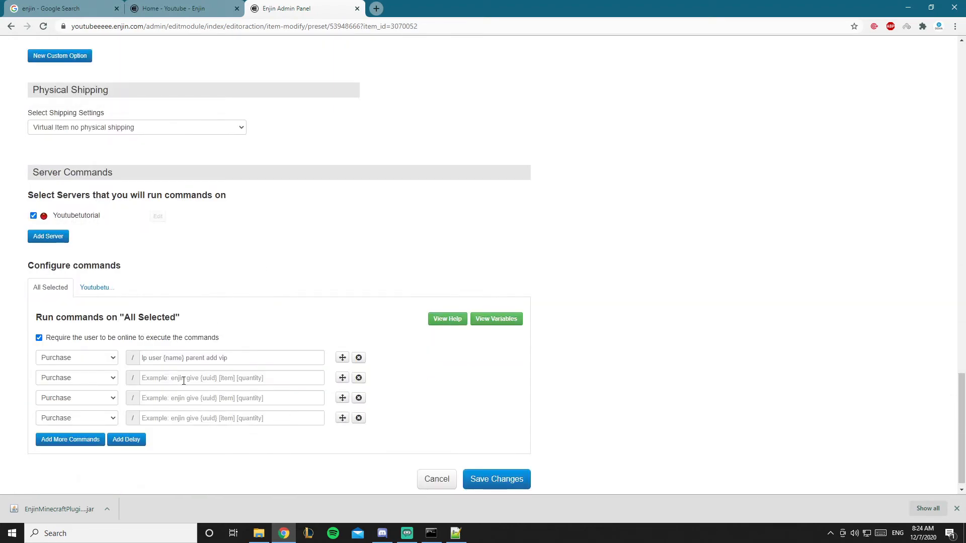
pyautogui.click(184, 380)
pyautogui.write('ad')
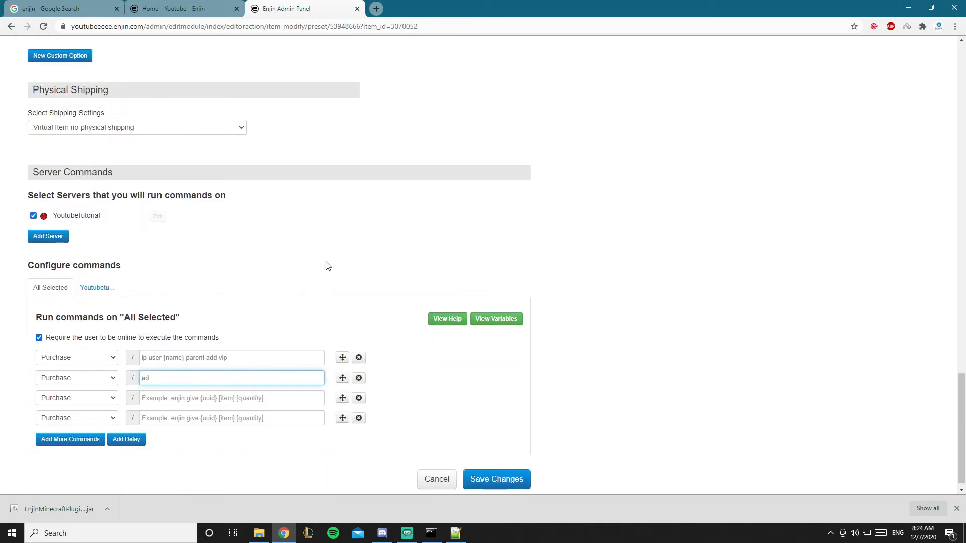
pyautogui.write('justclaimblocks {name} 2000')
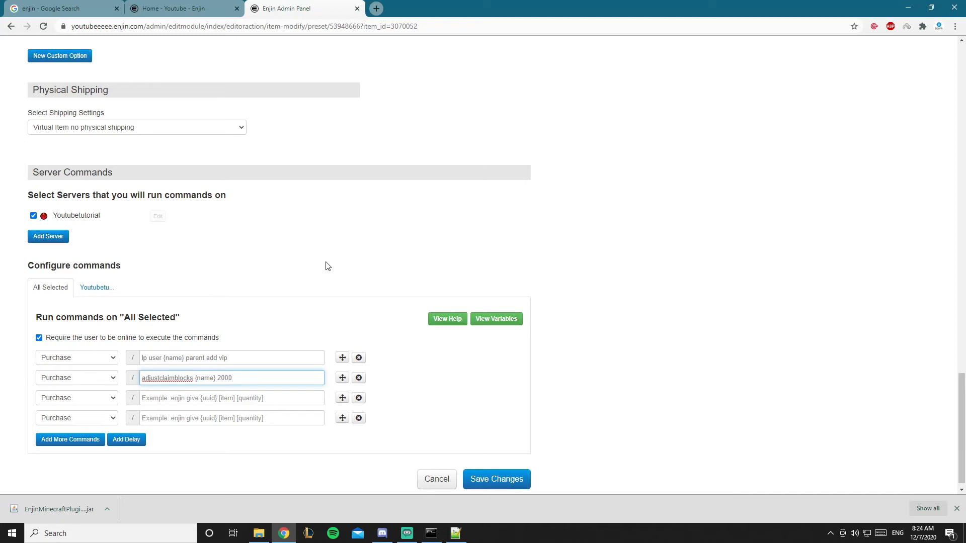
# Delete the adjustclaimblocks row from the Vip item's commands.
pyautogui.hotkey('ctrl', 'a')
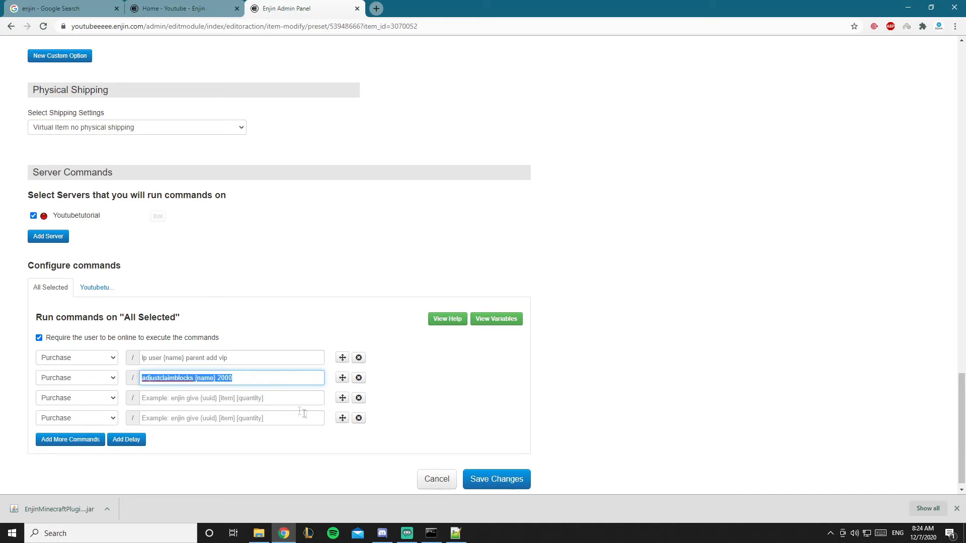
pyautogui.click(234, 379)
pyautogui.moveTo(235, 378); pyautogui.dragTo(70, 378)
pyautogui.click(358, 378)
pyautogui.click(381, 399)
pyautogui.click(267, 368)
pyautogui.click(439, 400)
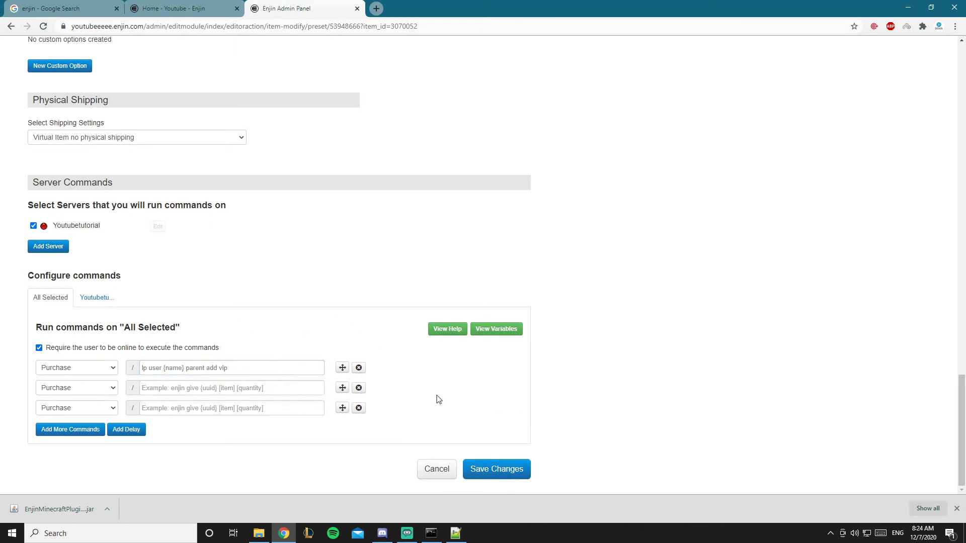
# Save the changes to the Vip item and open the Forum module for editing.
pyautogui.click(489, 468)
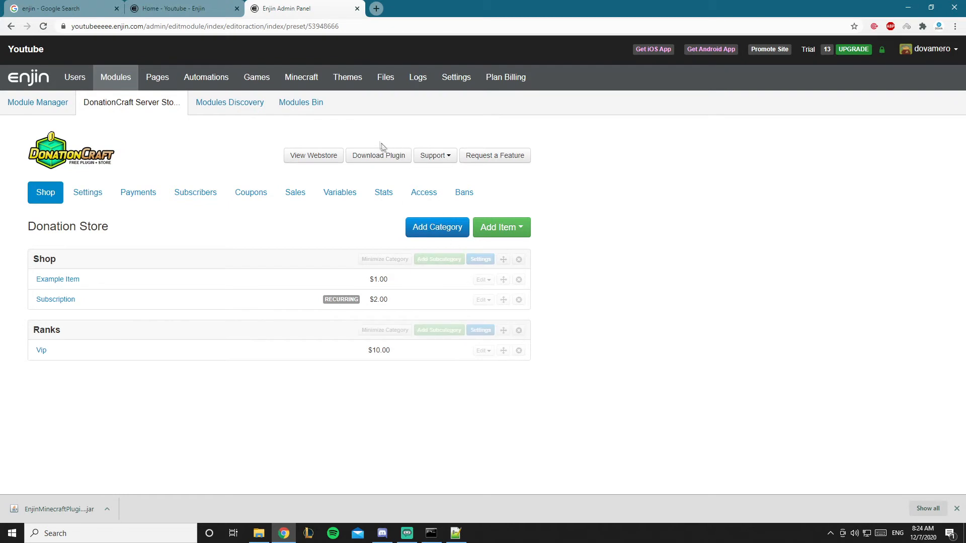
pyautogui.click(163, 81)
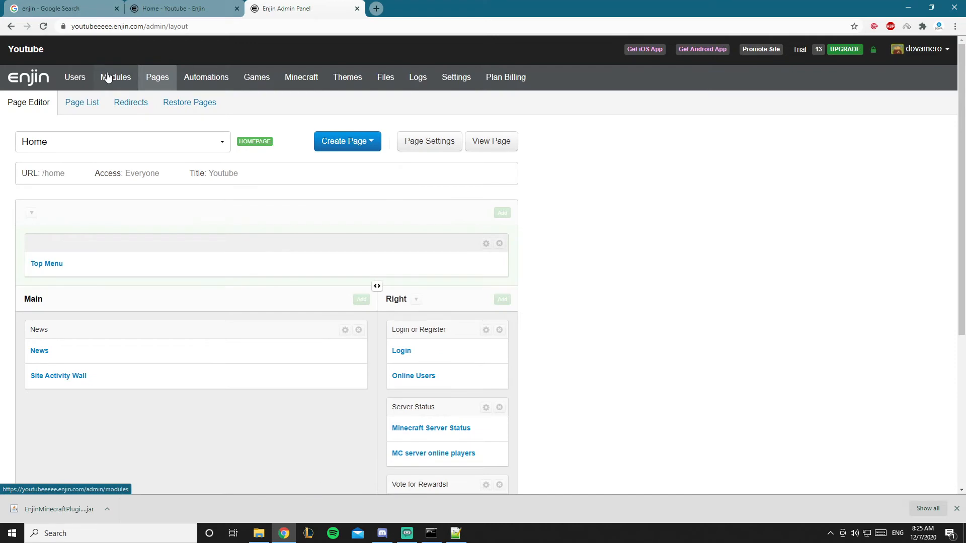
pyautogui.click(108, 77)
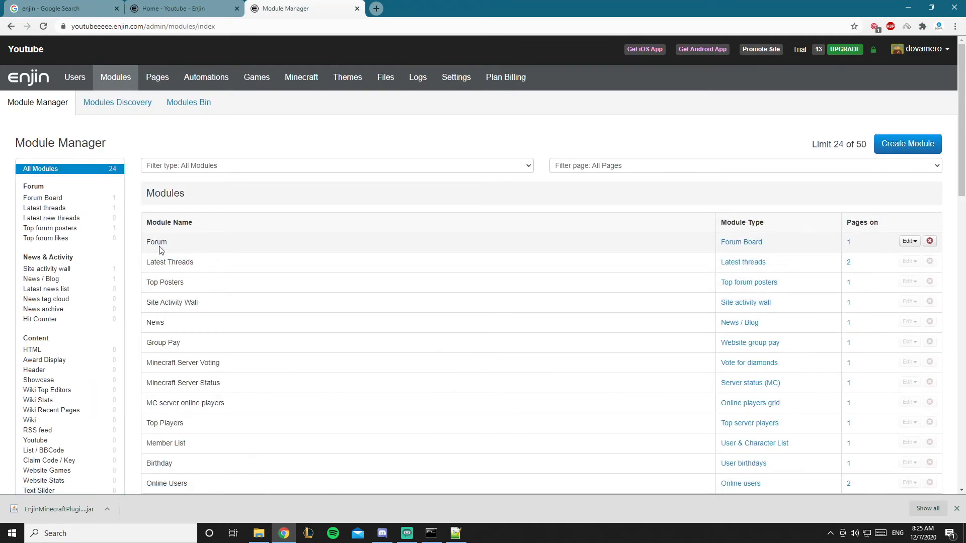
pyautogui.click(159, 245)
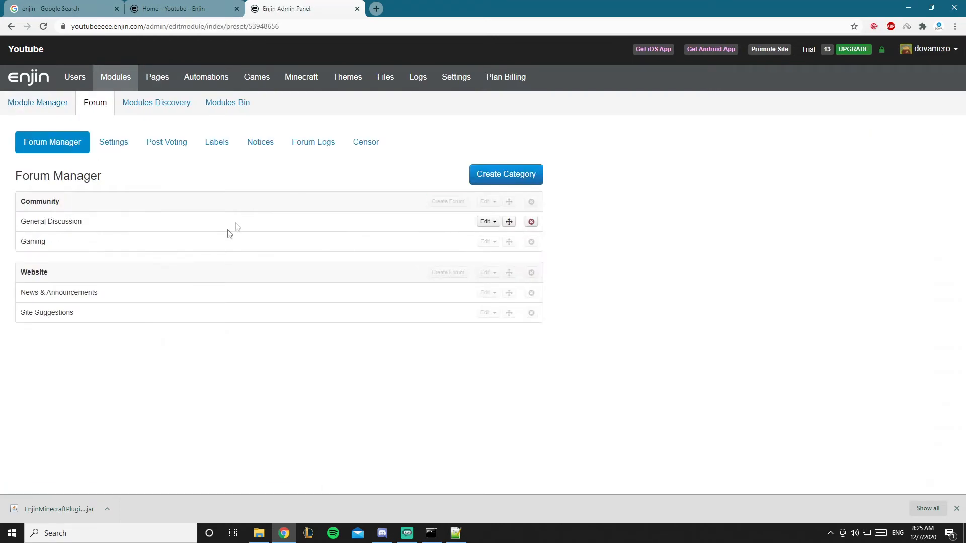
# Switch to the live website and open its Forums page.
pyautogui.click(182, 8)
pyautogui.click(267, 8)
pyautogui.click(185, 5)
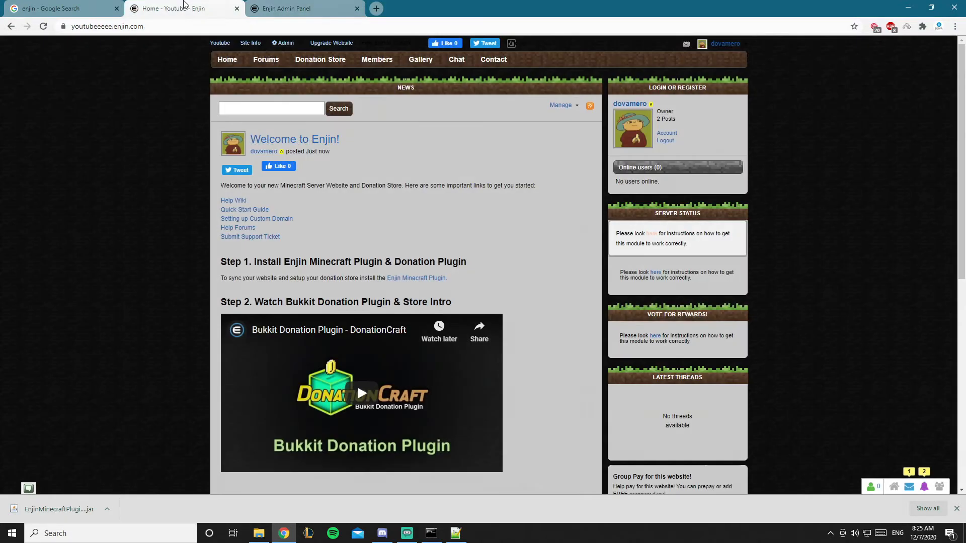
pyautogui.click(259, 6)
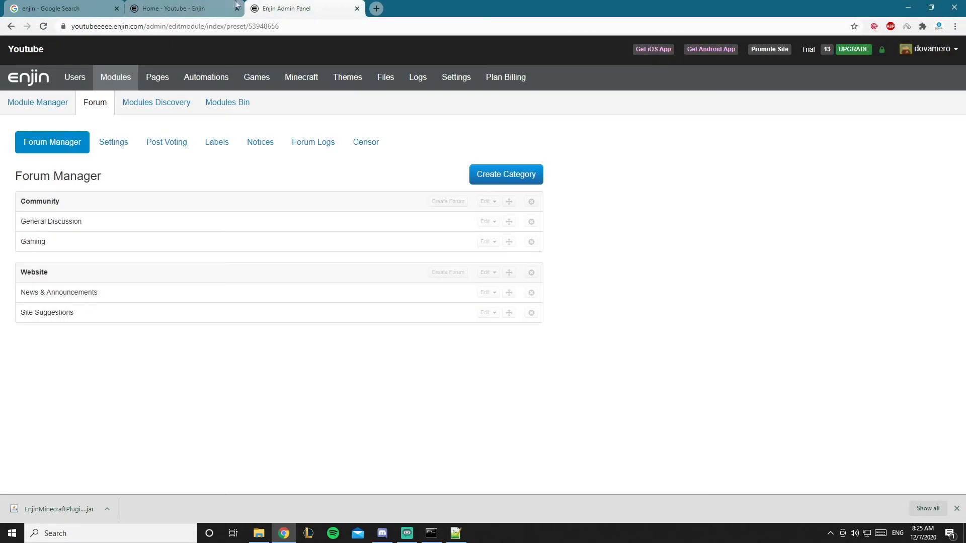
pyautogui.click(177, 7)
pyautogui.click(260, 61)
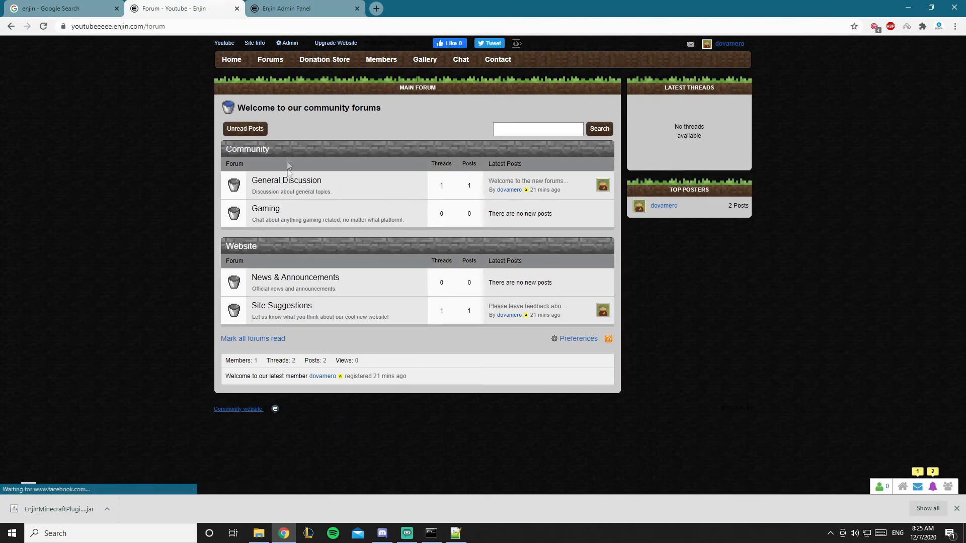
# Examine the forums listed under the Community and Website categories on the live Forums page.
pyautogui.moveTo(343, 182); pyautogui.dragTo(241, 184)
pyautogui.moveTo(356, 207); pyautogui.dragTo(244, 207)
pyautogui.click(338, 293)
pyautogui.moveTo(355, 280); pyautogui.dragTo(249, 281)
pyautogui.moveTo(314, 306); pyautogui.dragTo(233, 304)
pyautogui.click(351, 302)
pyautogui.click(337, 5)
pyautogui.hotkey('ctrl', 'shift', 'Tab')
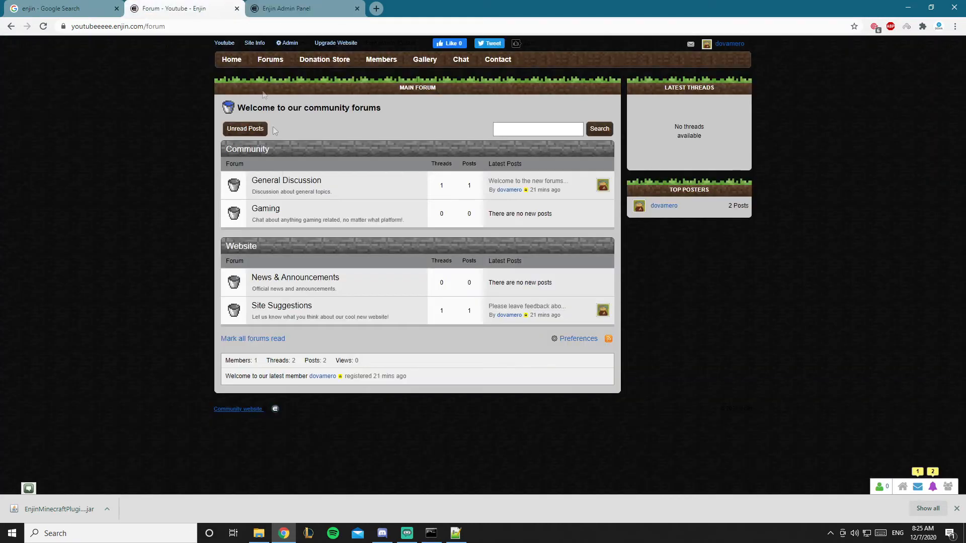
# Return to the forum manager and move the Community category below the Website category.
pyautogui.hotkey('ctrl', 'Tab')
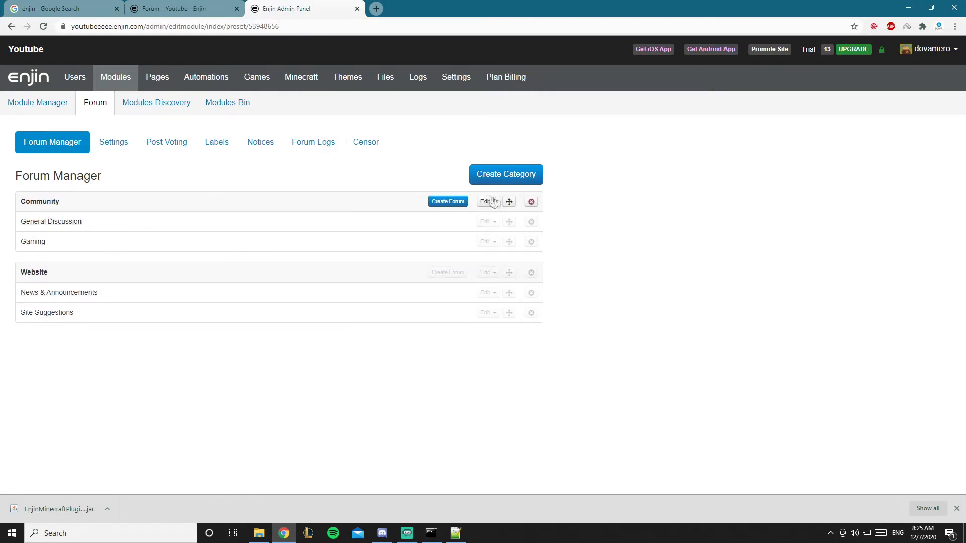
pyautogui.moveTo(509, 202); pyautogui.dragTo(504, 310)
pyautogui.click(489, 223)
pyautogui.click(628, 274)
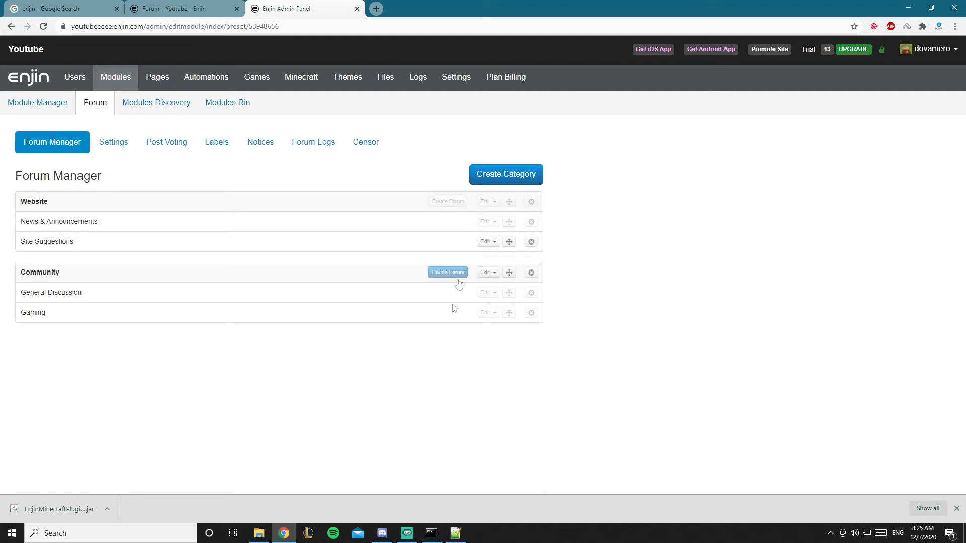
# Start a new forum in the Community category named Staff application with the description Apply for staff here.
pyautogui.click(463, 279)
pyautogui.click(487, 211)
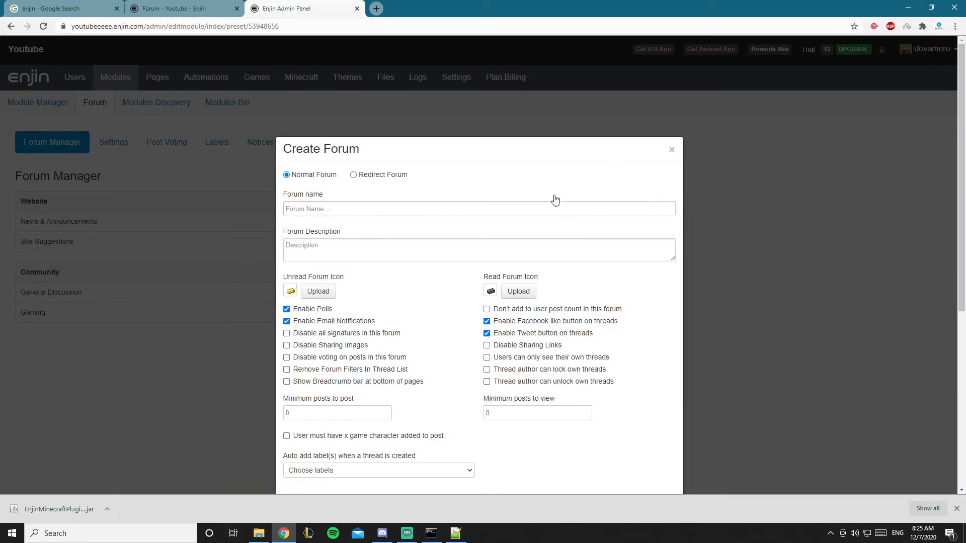
pyautogui.click(528, 207)
pyautogui.write('Staff application')
pyautogui.click(432, 255)
pyautogui.write('Apply for staff here')
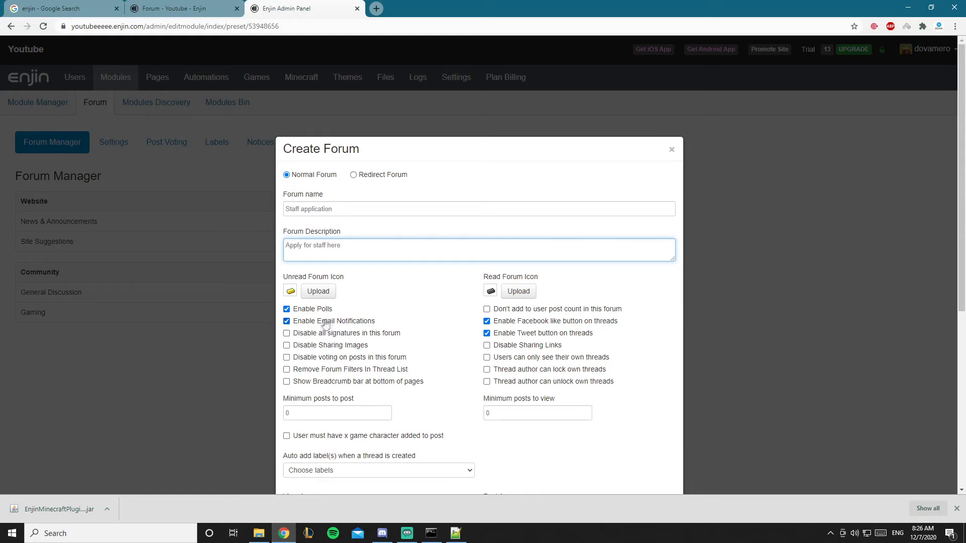
# Examine the new forum's view access choices and its post access setting.
pyautogui.scroll(-1, 352, 379)
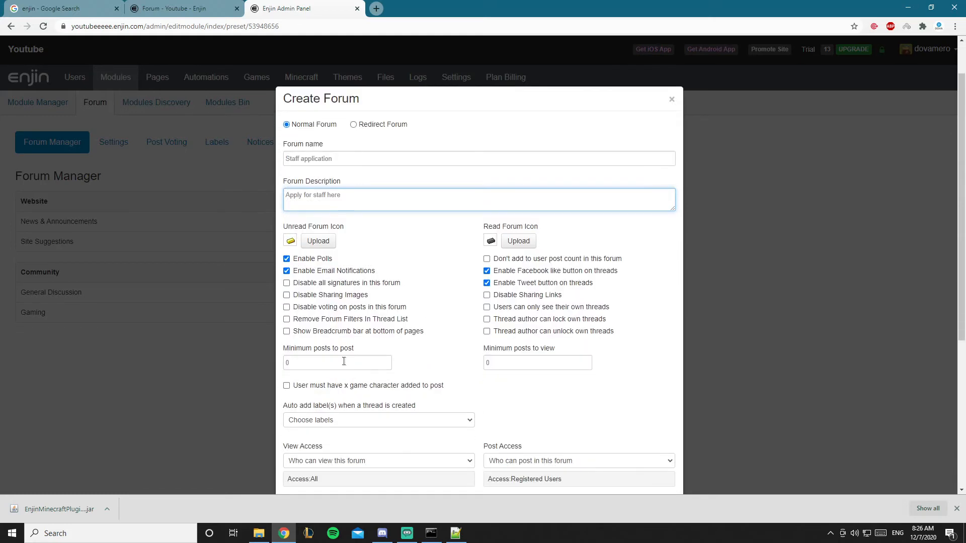
pyautogui.scroll(-2, 346, 363)
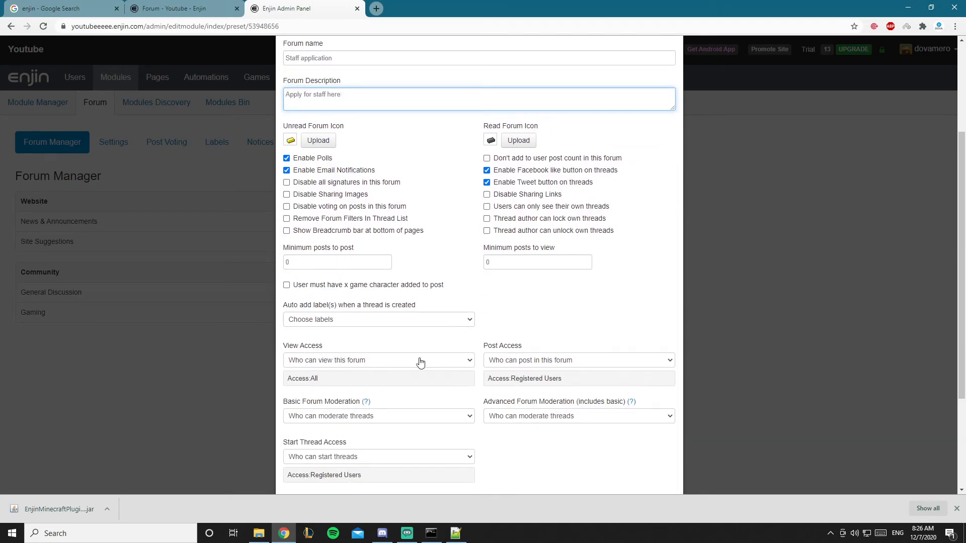
pyautogui.click(323, 360)
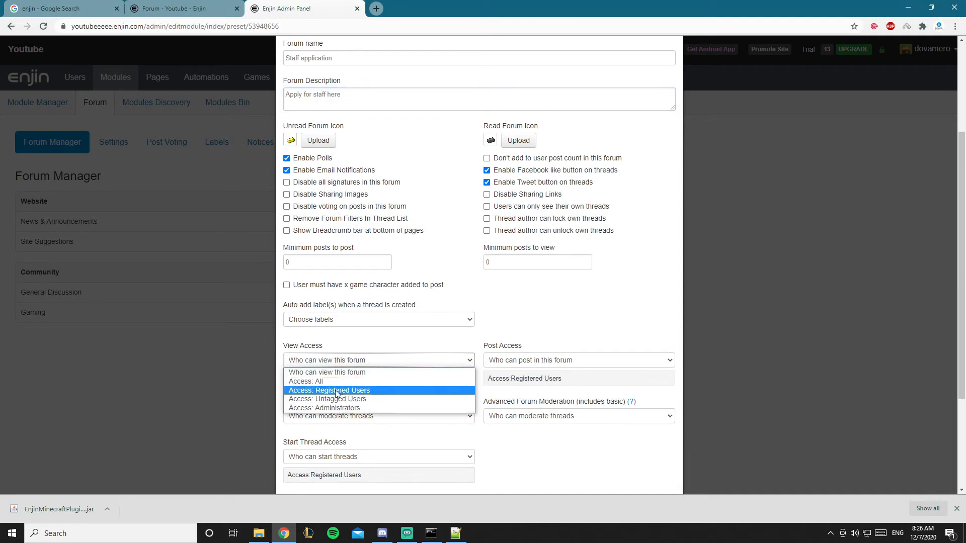
pyautogui.click(355, 359)
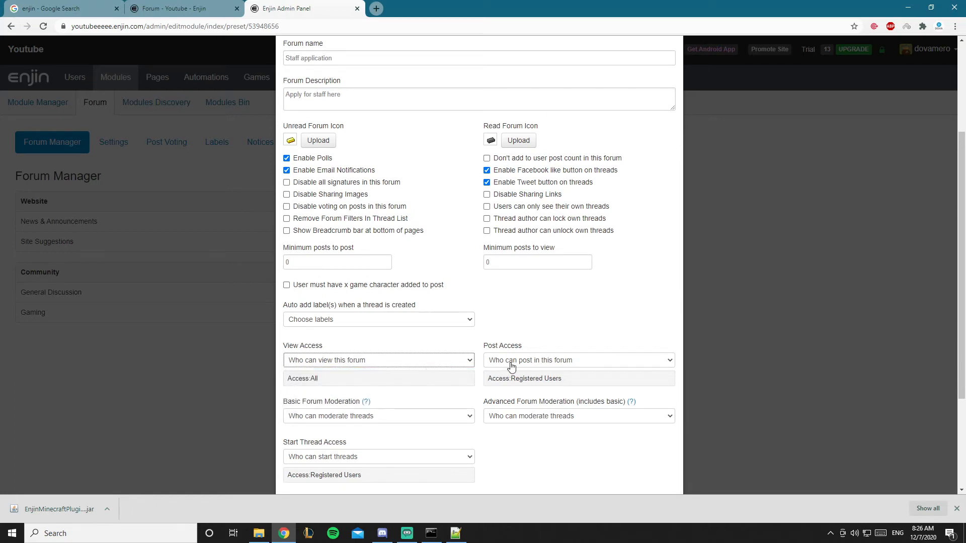
pyautogui.moveTo(531, 345); pyautogui.dragTo(483, 345)
pyautogui.click(525, 347)
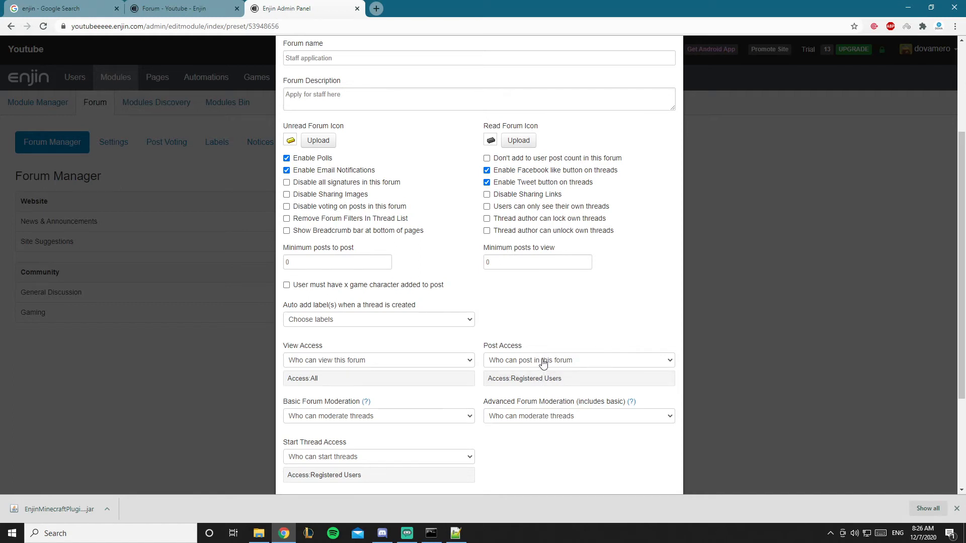
# Examine the post access choices and the remaining permission settings of the new Staff application forum.
pyautogui.click(543, 362)
pyautogui.press('Down')
pyautogui.press('Return')
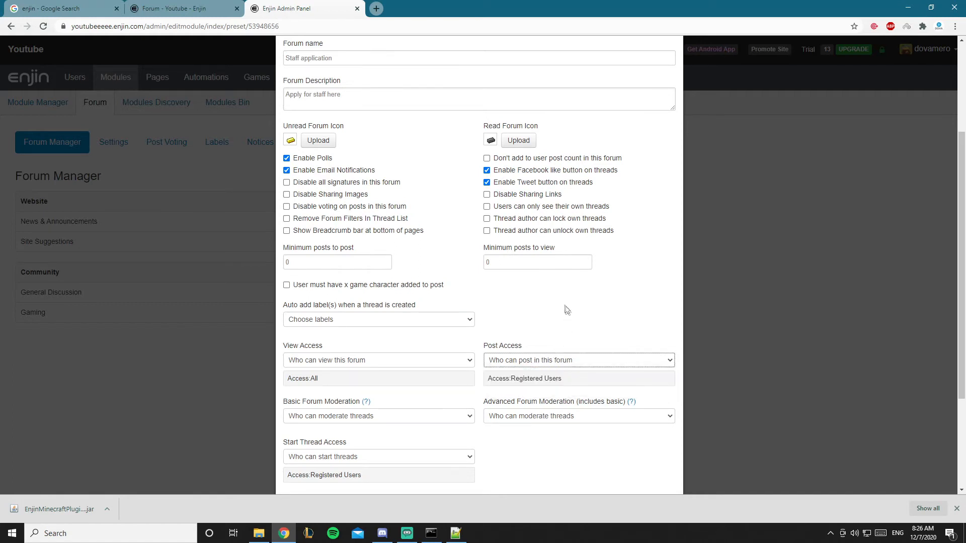
pyautogui.click(548, 362)
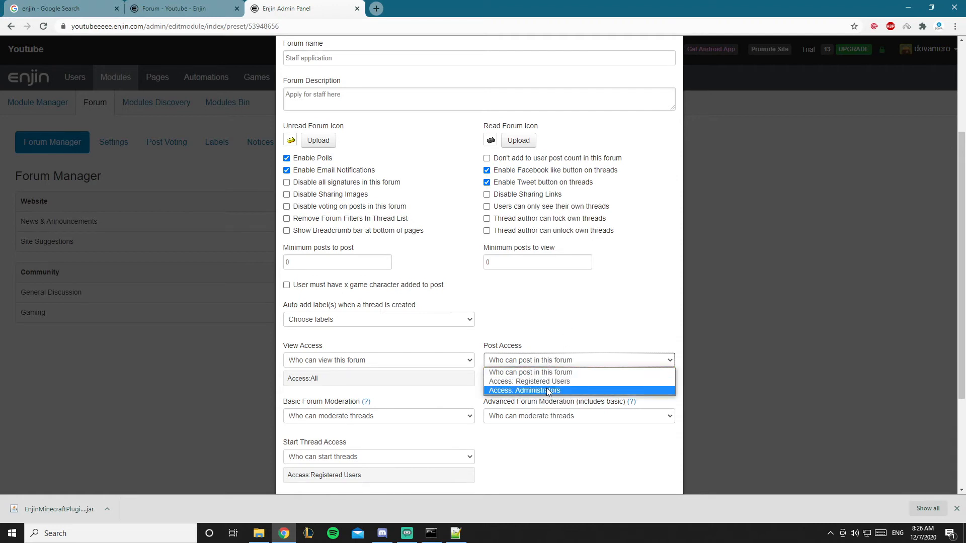
pyautogui.click(557, 362)
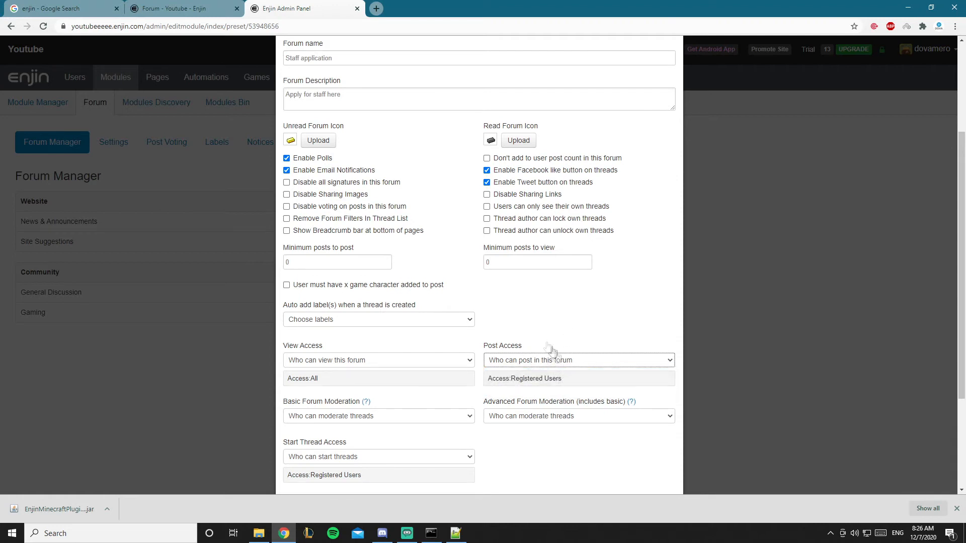
pyautogui.scroll(-2, 561, 366)
pyautogui.scroll(-1, 593, 287)
pyautogui.scroll(6, 523, 276)
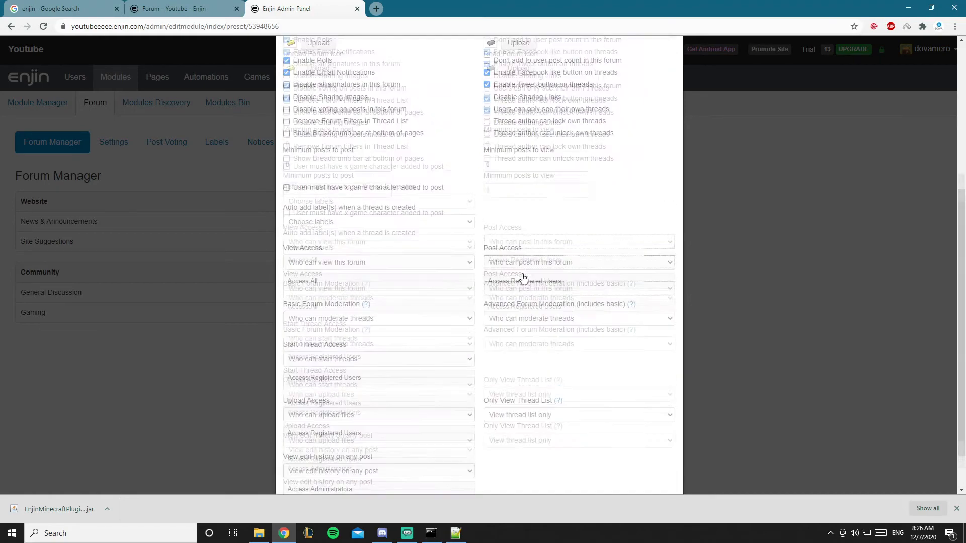
pyautogui.scroll(-6, 345, 212)
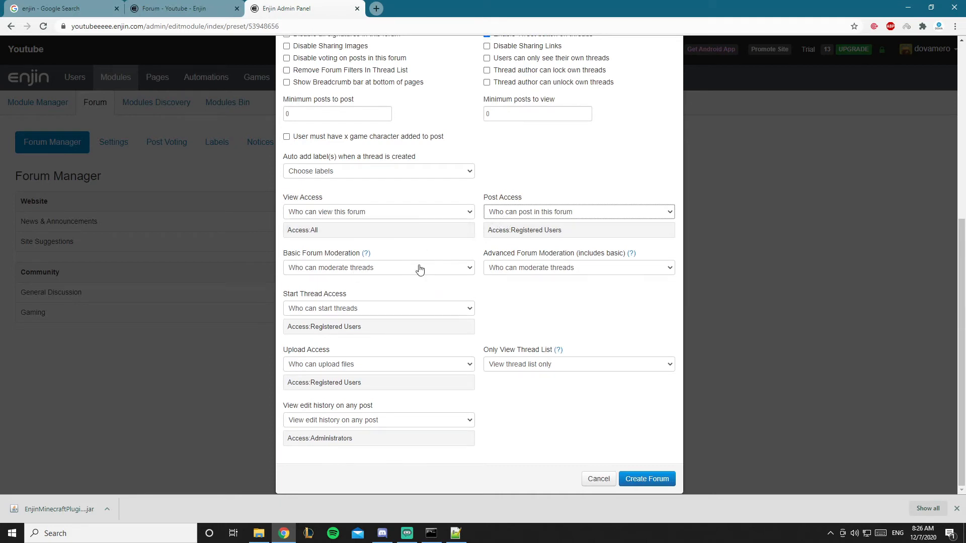
# Set both basic and advanced forum moderation of the Staff application forum to Administrators.
pyautogui.click(344, 273)
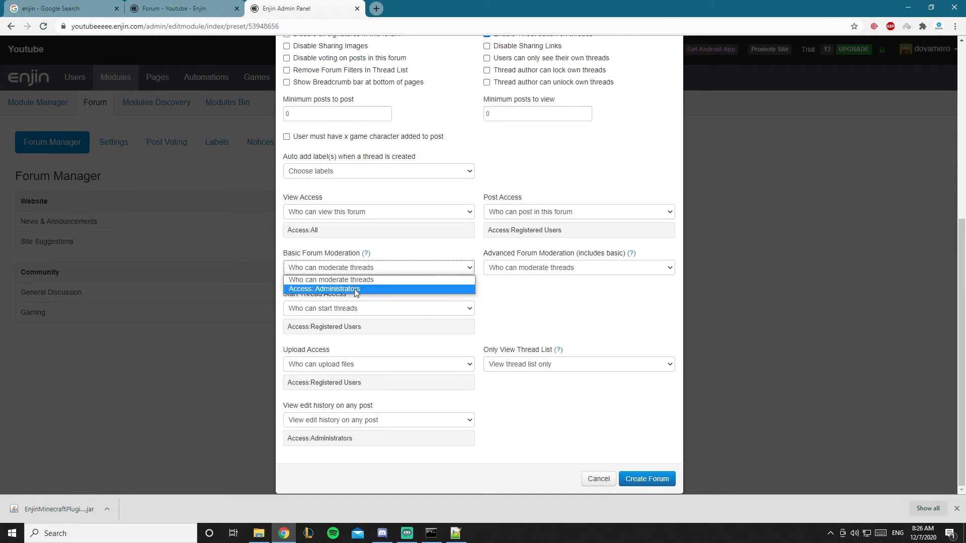
pyautogui.click(356, 289)
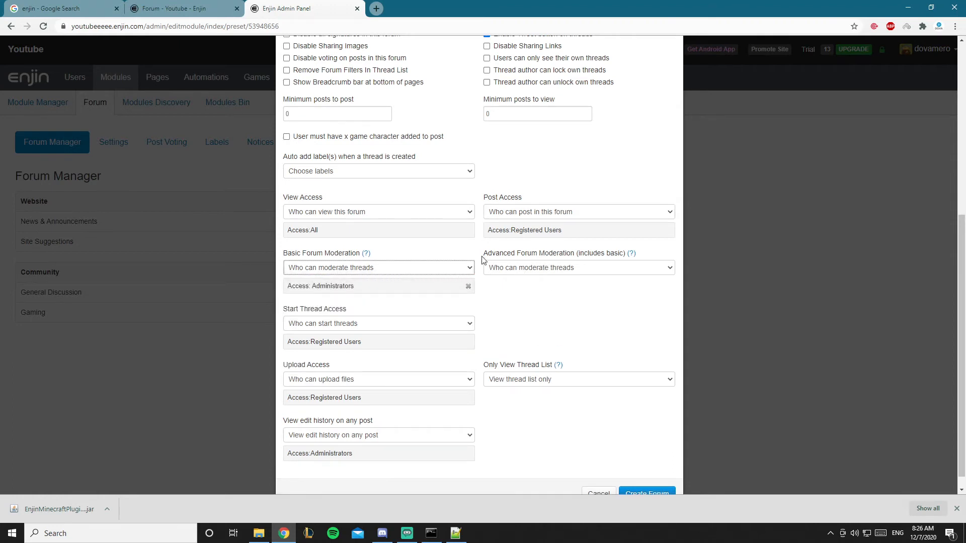
pyautogui.click(588, 271)
pyautogui.click(571, 284)
pyautogui.scroll(-1, 555, 295)
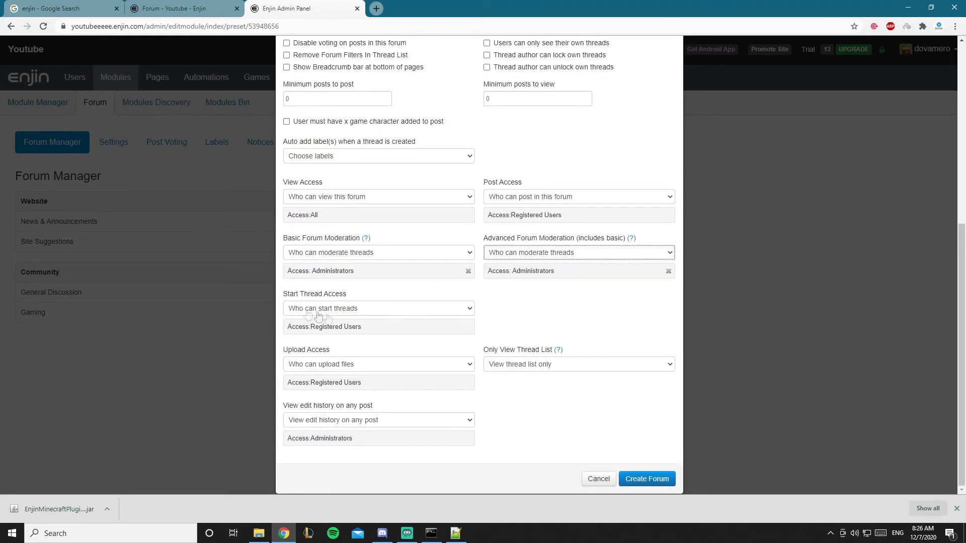
# Set the Staff application forum's start thread access to Registered Users and create the forum.
pyautogui.click(343, 295)
pyautogui.moveTo(347, 294); pyautogui.dragTo(296, 298)
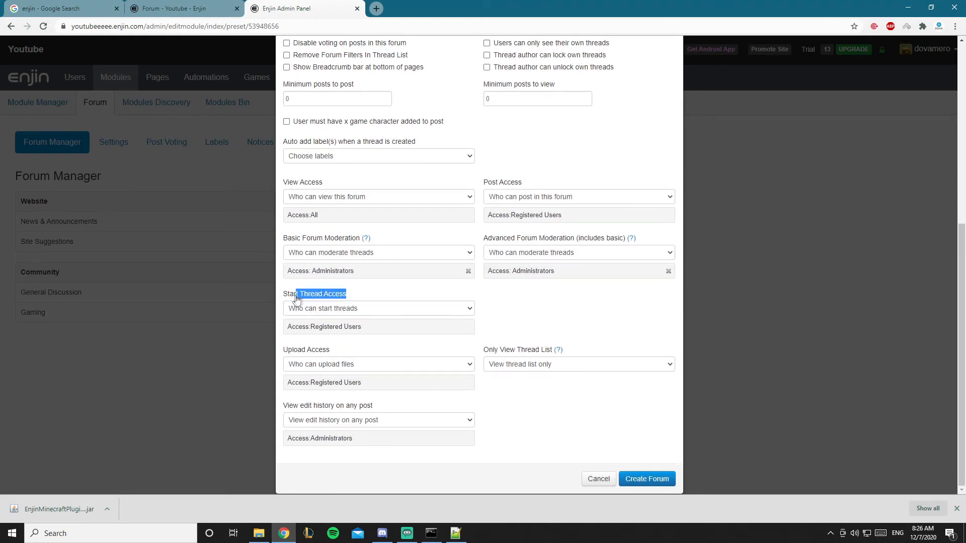
pyautogui.click(400, 319)
pyautogui.click(401, 313)
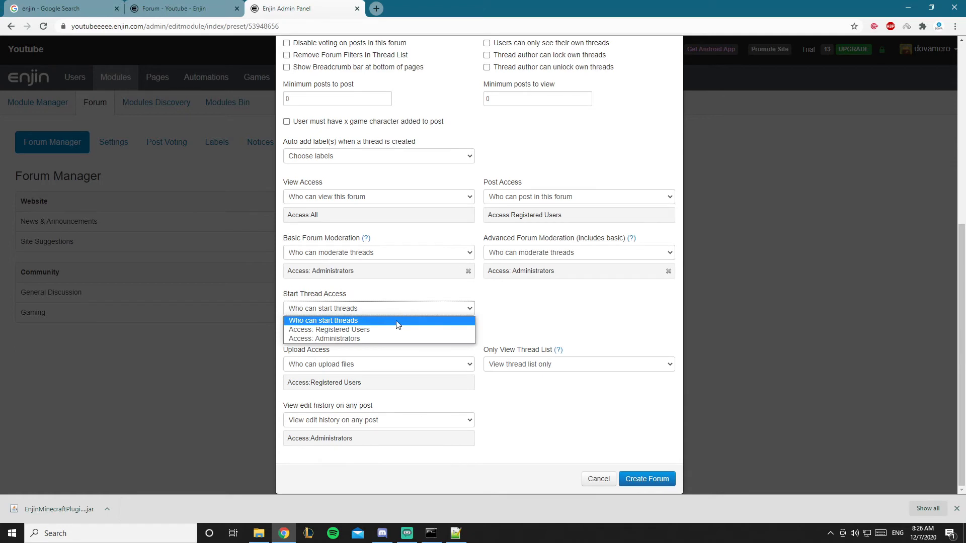
pyautogui.click(386, 330)
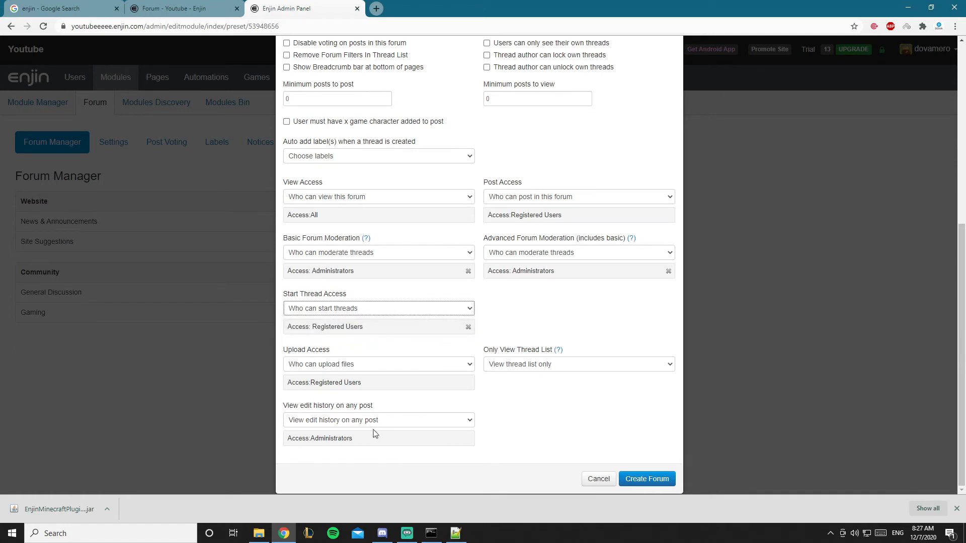
pyautogui.click(653, 480)
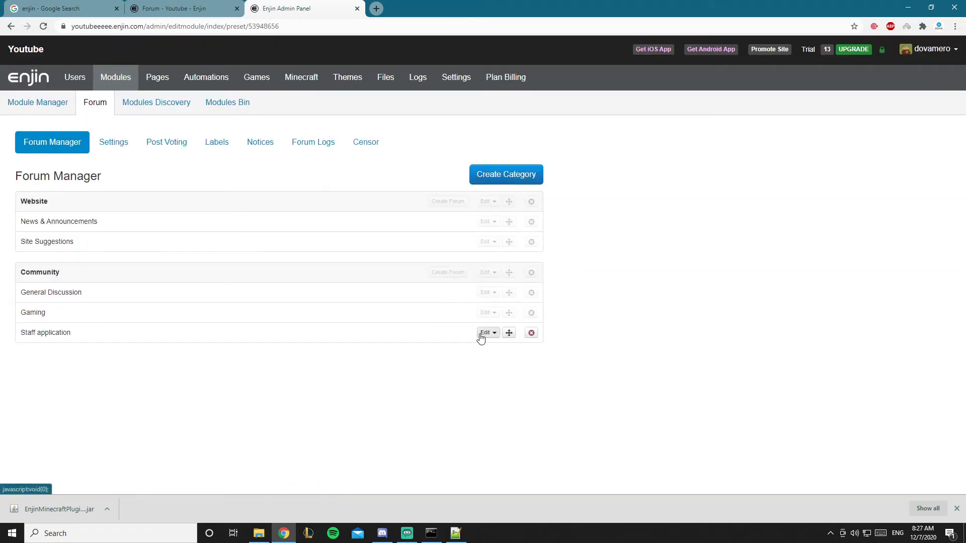
pyautogui.click(486, 334)
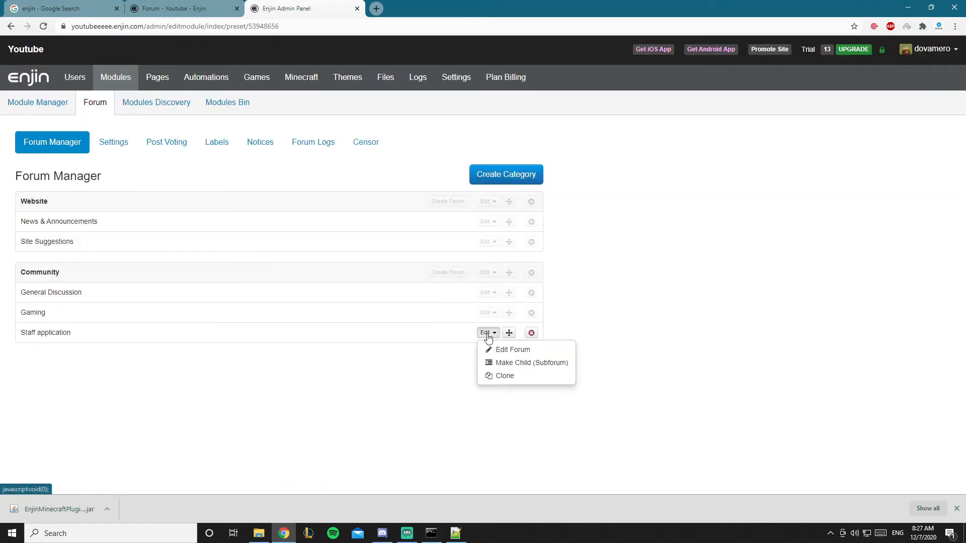
pyautogui.click(458, 352)
pyautogui.click(449, 278)
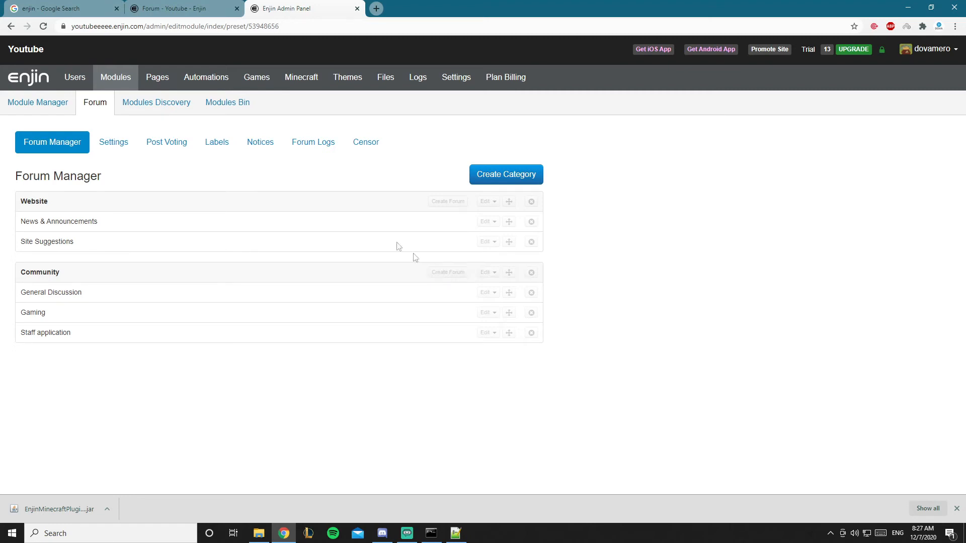
# Reload the live Forums page and open the Staff application forum under Community.
pyautogui.click(157, 6)
pyautogui.press('F5')
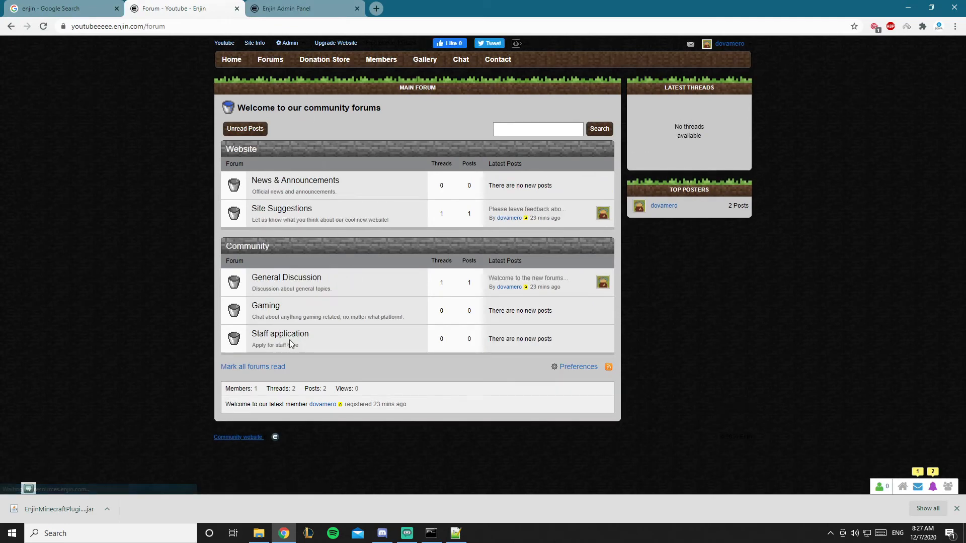
pyautogui.click(307, 335)
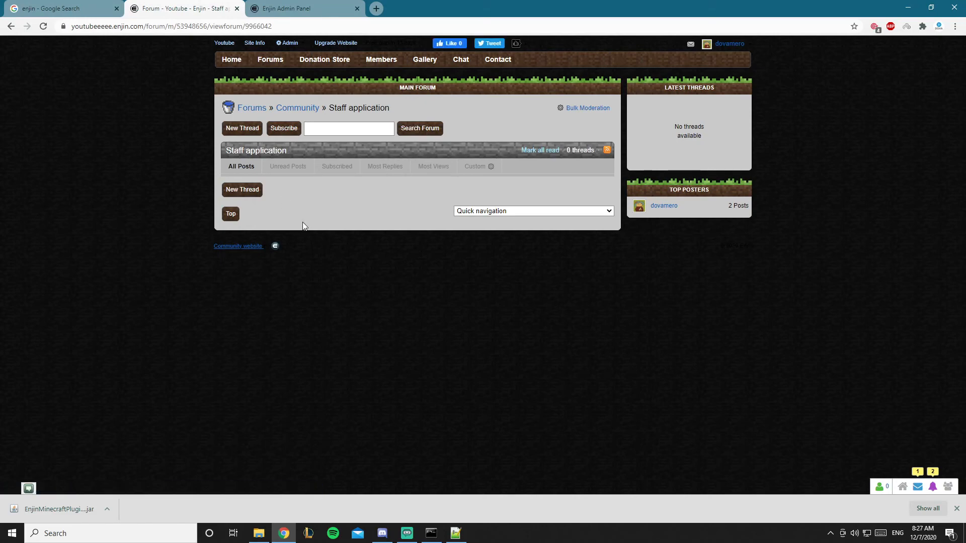
# Return to the forum manager and start a new Community forum named Accepted with the description Accepted staff.
pyautogui.click(290, 9)
pyautogui.click(447, 272)
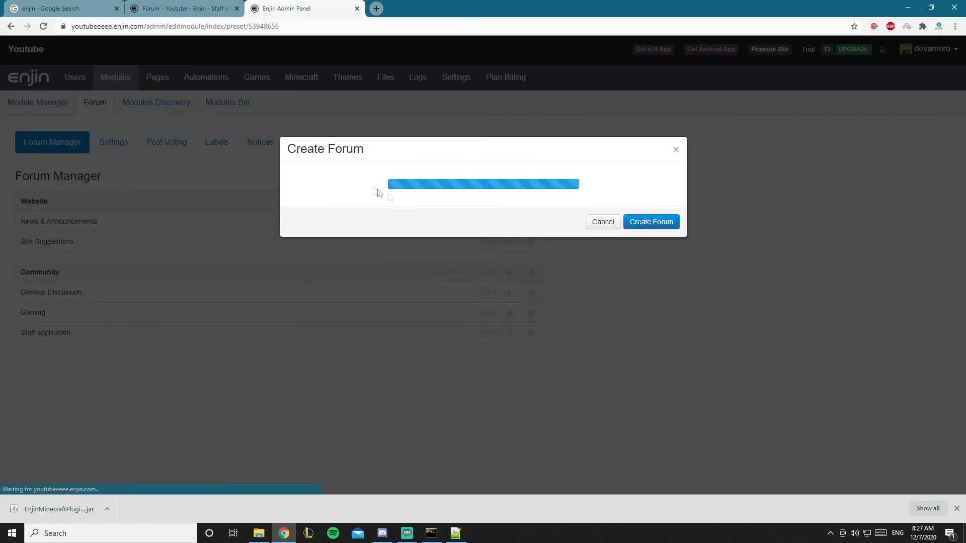
pyautogui.click(367, 207)
pyautogui.write('D')
pyautogui.write('Accepted')
pyautogui.click(399, 250)
pyautogui.write('A')
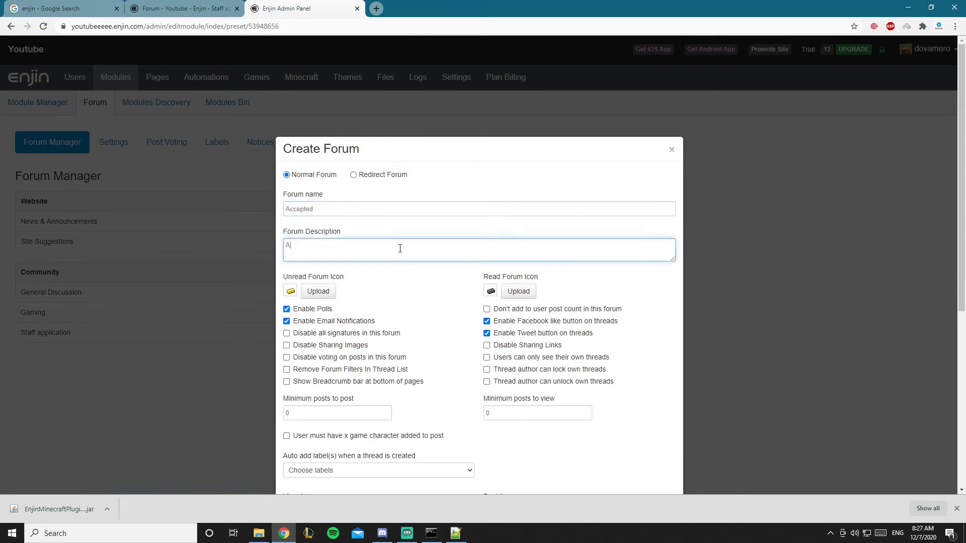
pyautogui.write('ccepted staff')
# Set the Accepted forum's post access to Administrators.
pyautogui.scroll(-4, 502, 261)
pyautogui.scroll(-2, 550, 237)
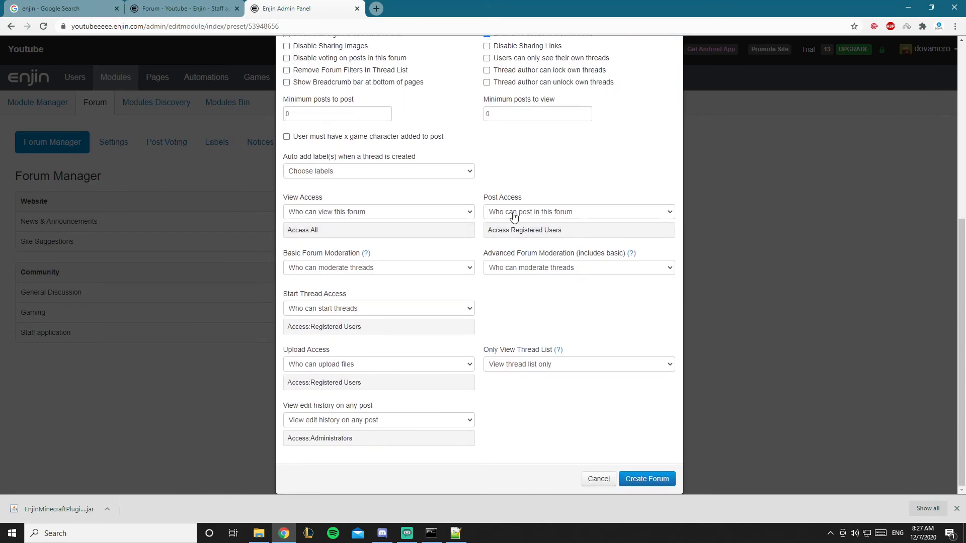
pyautogui.click(513, 215)
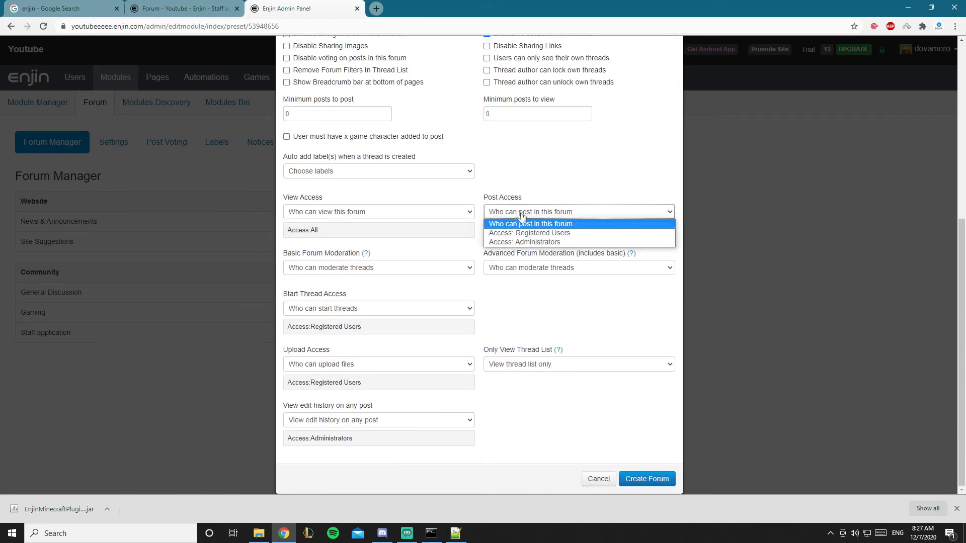
pyautogui.click(534, 242)
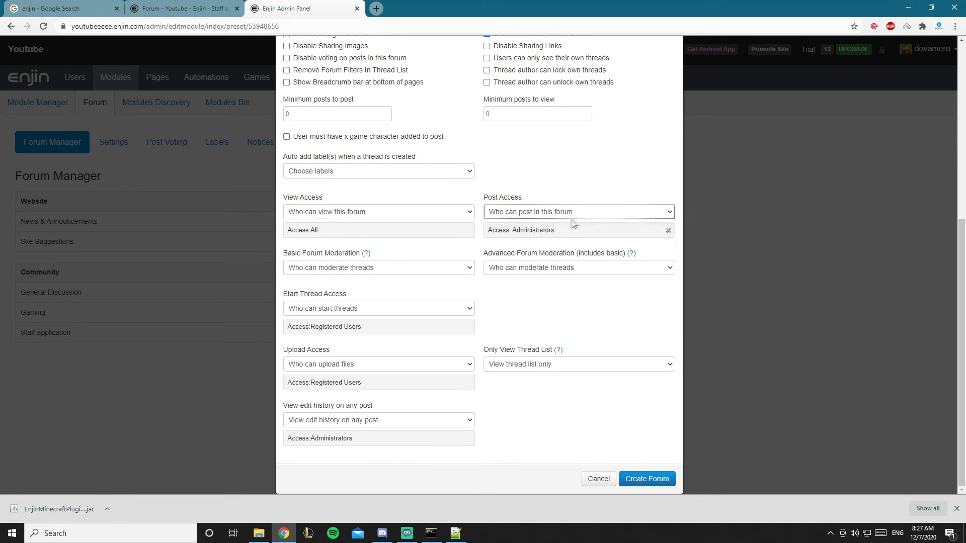
pyautogui.click(667, 231)
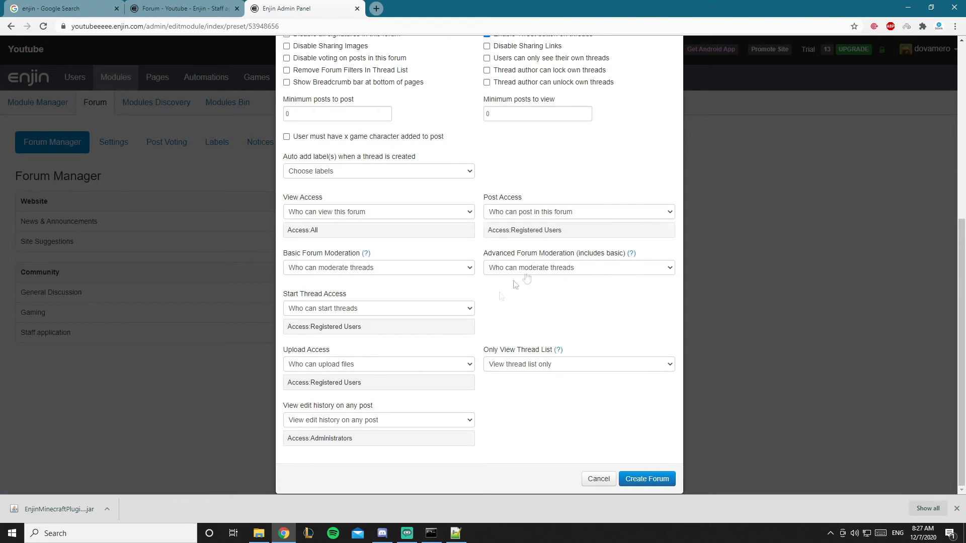
pyautogui.click(563, 210)
pyautogui.click(545, 241)
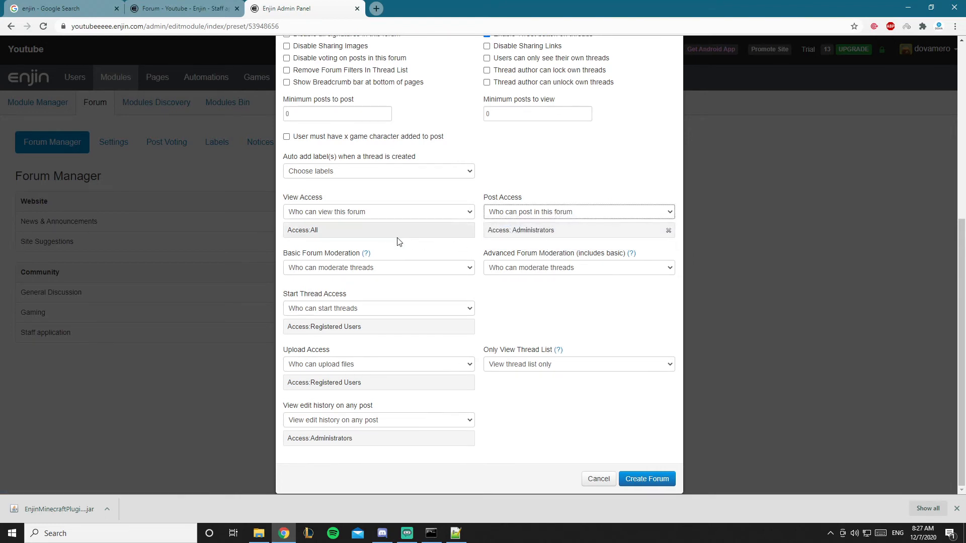
# Set both basic and advanced moderation of the Accepted forum to Administrators.
pyautogui.click(417, 271)
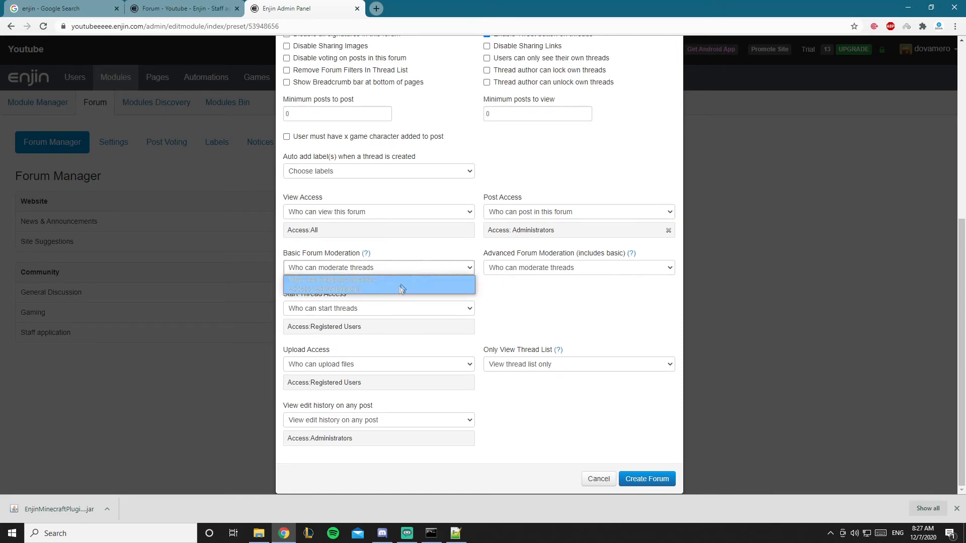
pyautogui.click(397, 288)
pyautogui.click(543, 269)
pyautogui.click(544, 289)
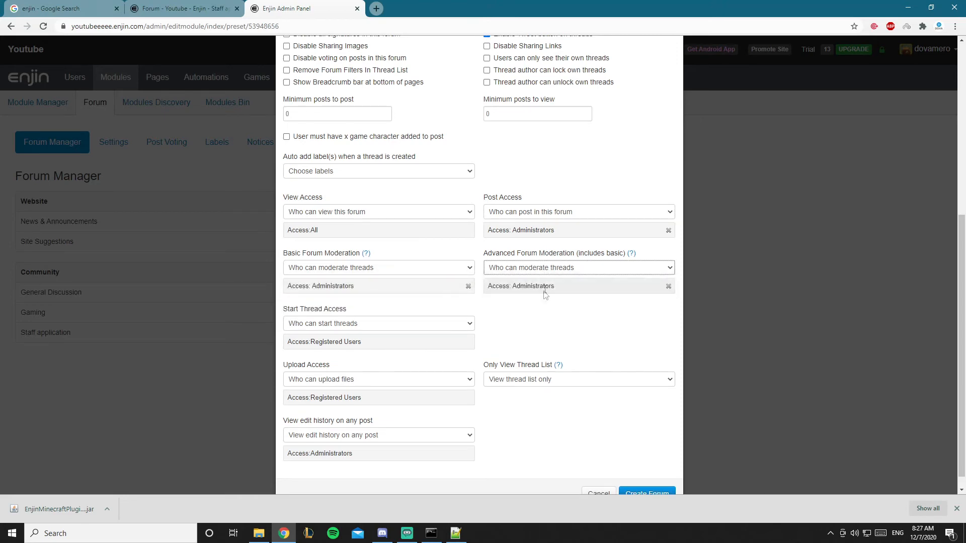
# Restrict the Accepted forum's start thread access and upload access to Administrators, and create the forum.
pyautogui.scroll(-1, 531, 326)
pyautogui.click(343, 310)
pyautogui.click(354, 338)
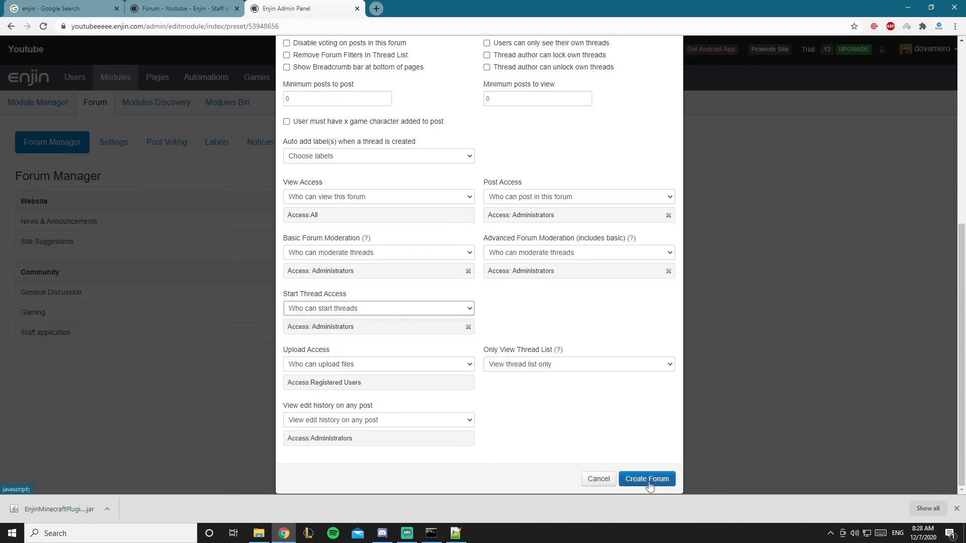
pyautogui.click(369, 364)
pyautogui.click(361, 393)
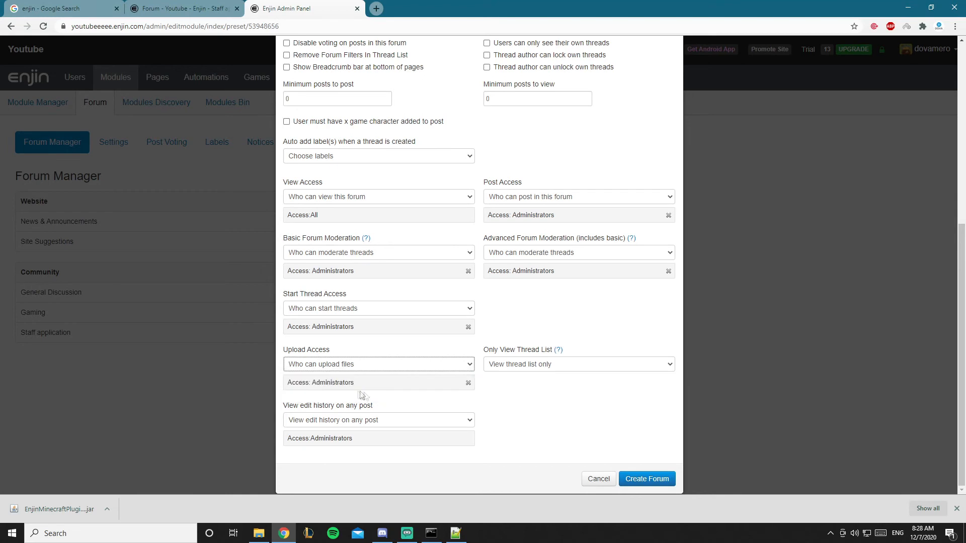
pyautogui.click(652, 480)
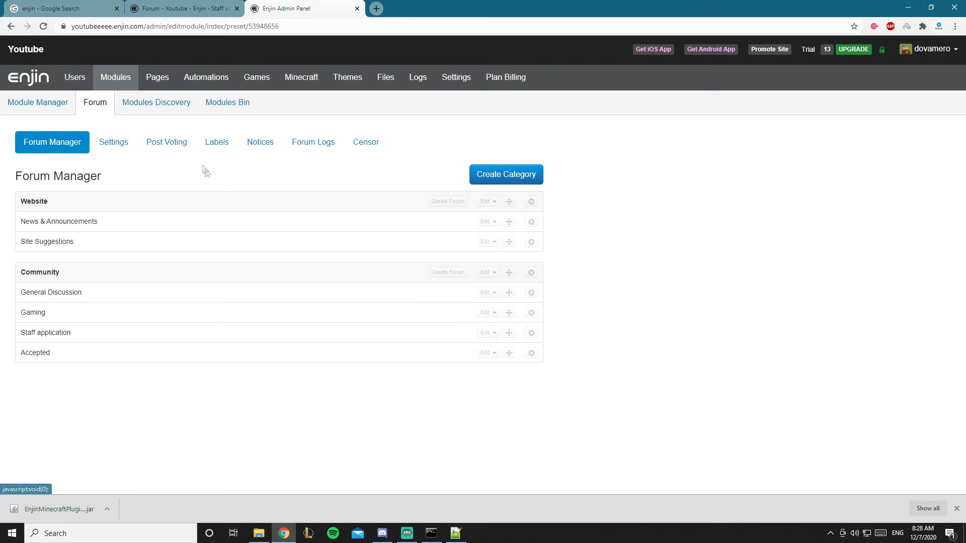
# Refresh the live site, check the Accepted forum in the Community list, and open the Staff application forum.
pyautogui.click(168, 9)
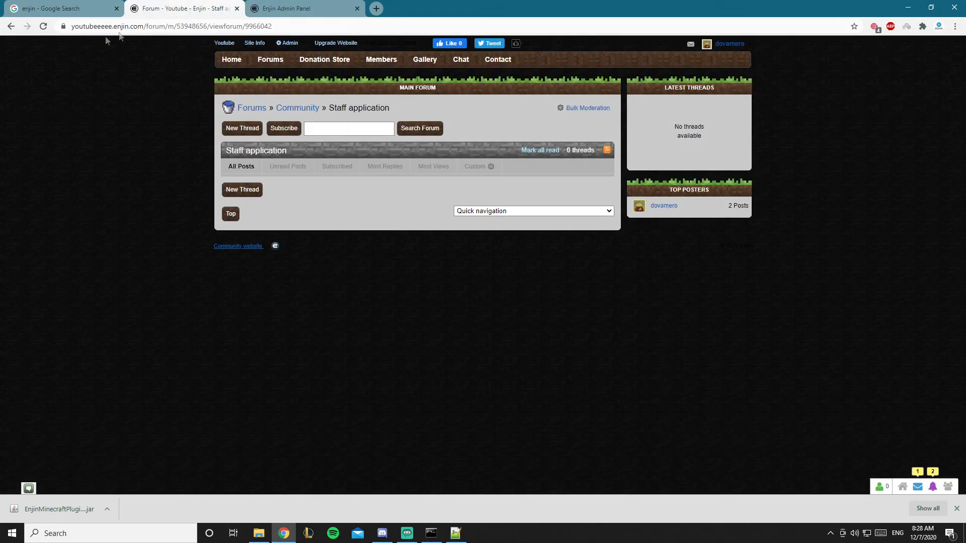
pyautogui.click(44, 26)
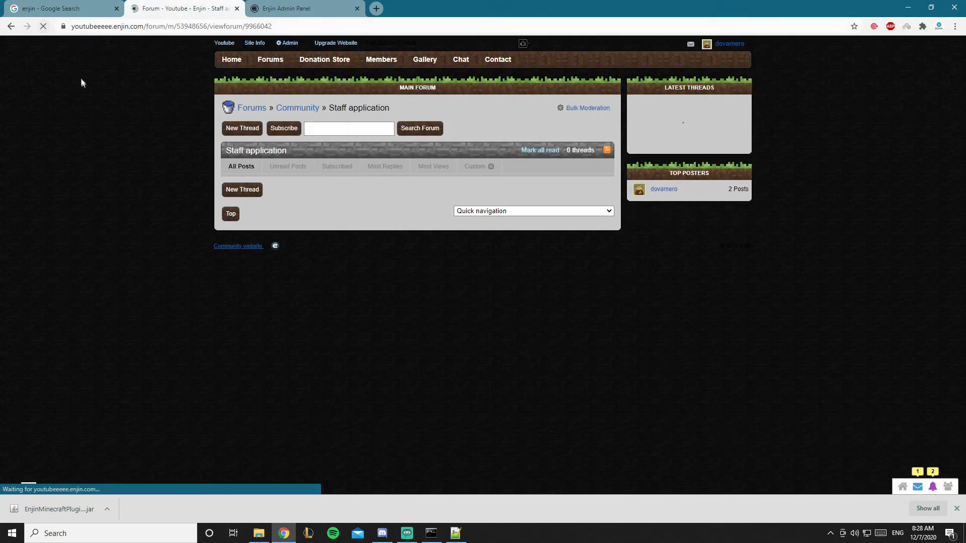
pyautogui.click(289, 109)
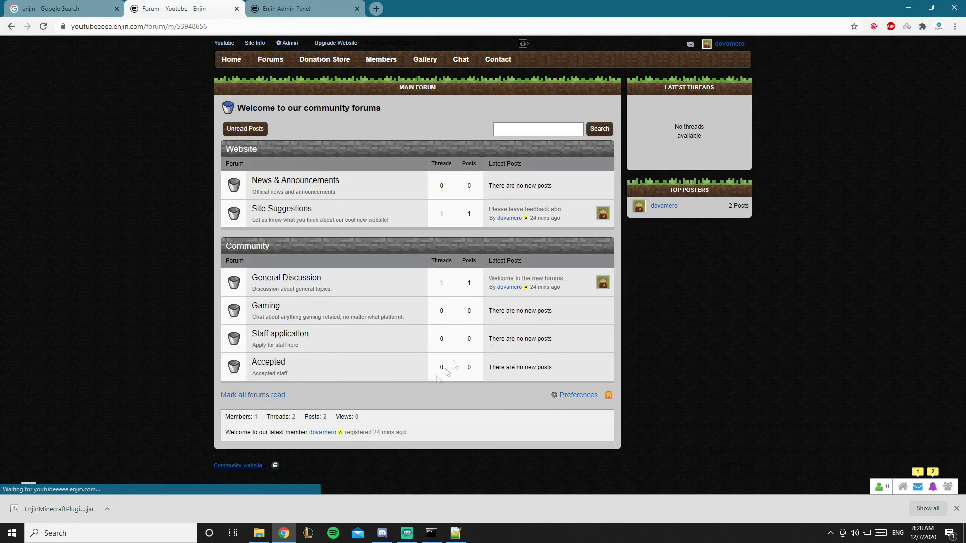
pyautogui.doubleClick(284, 362)
pyautogui.click(367, 370)
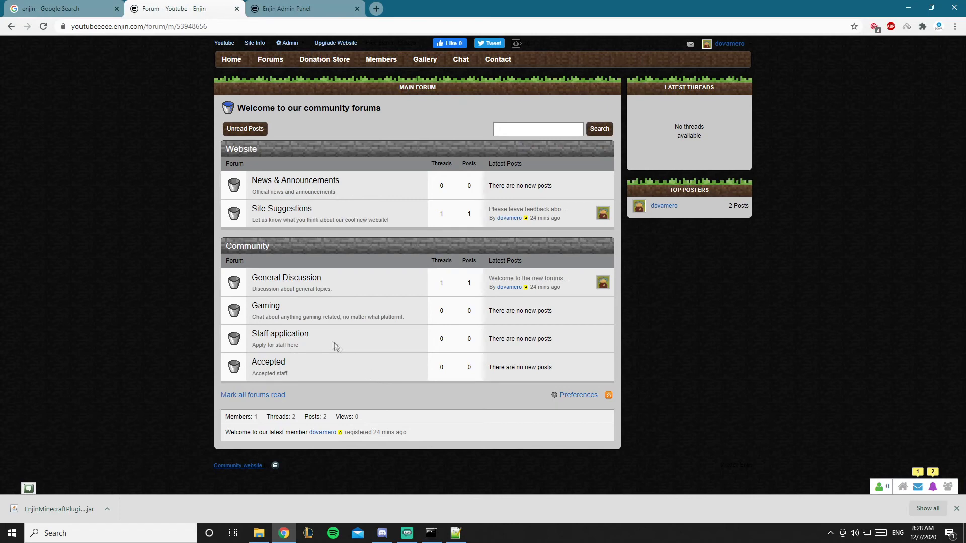
pyautogui.click(297, 336)
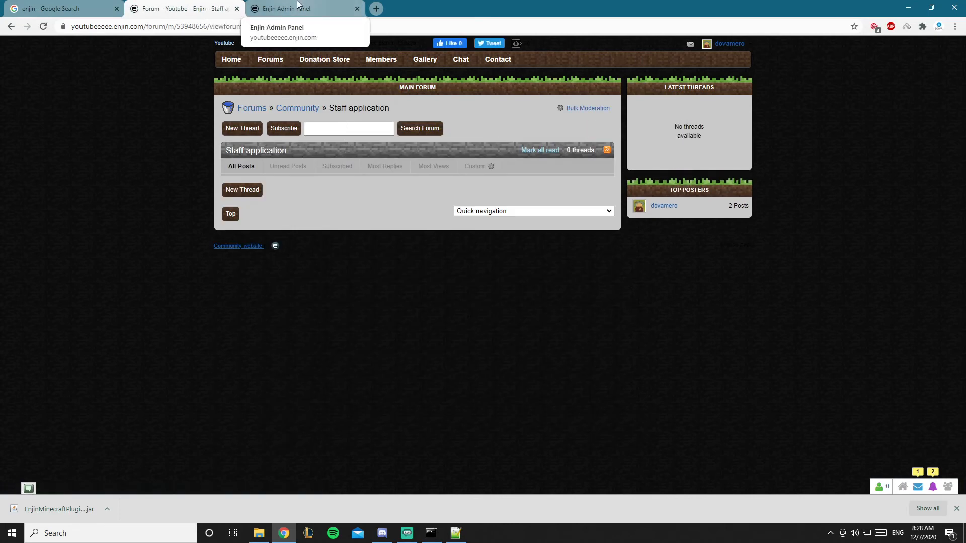
# Make the Accepted forum a subforum of Staff application in the admin panel's Forum Manager.
pyautogui.click(298, 8)
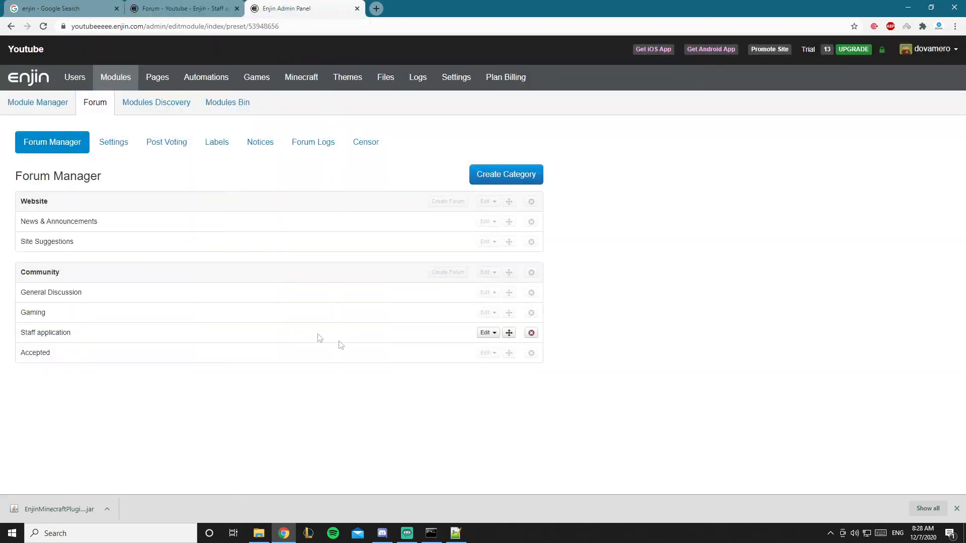
pyautogui.click(486, 353)
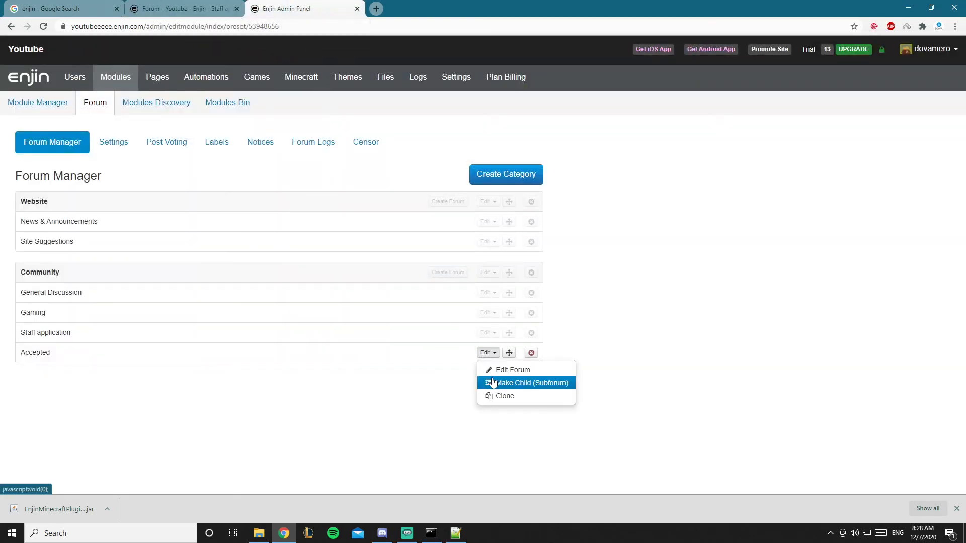
pyautogui.click(493, 382)
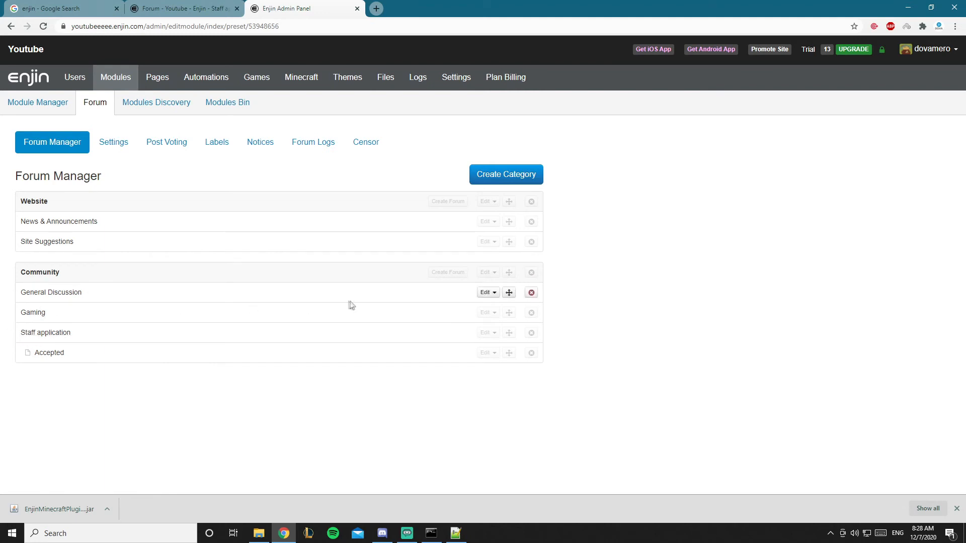
# Make the Gaming forum a subforum of General Discussion, and turn it back into a parent forum.
pyautogui.click(485, 314)
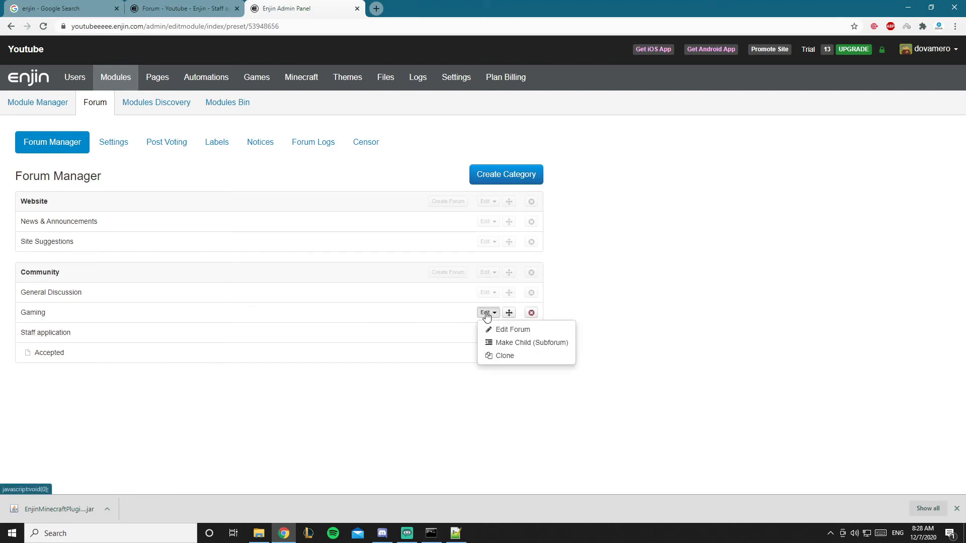
pyautogui.click(502, 343)
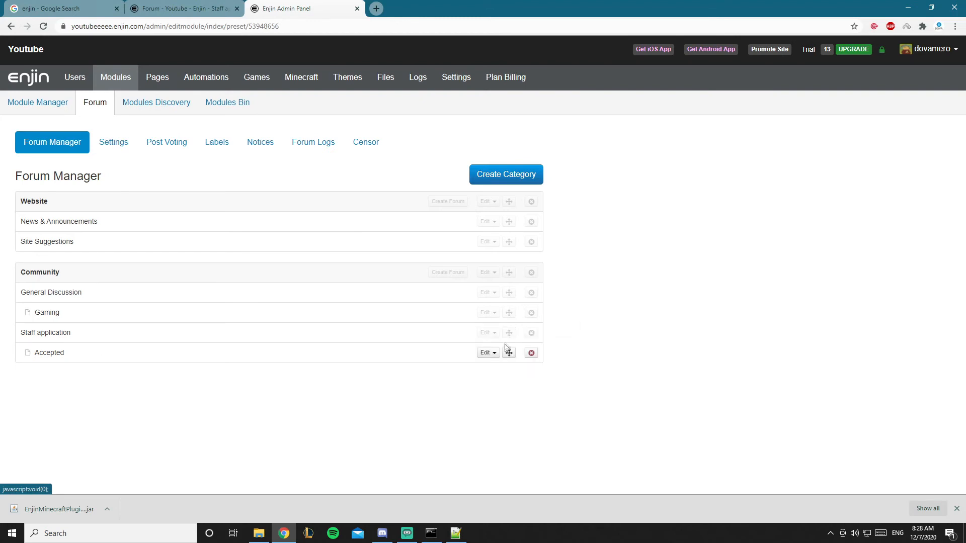
pyautogui.click(485, 312)
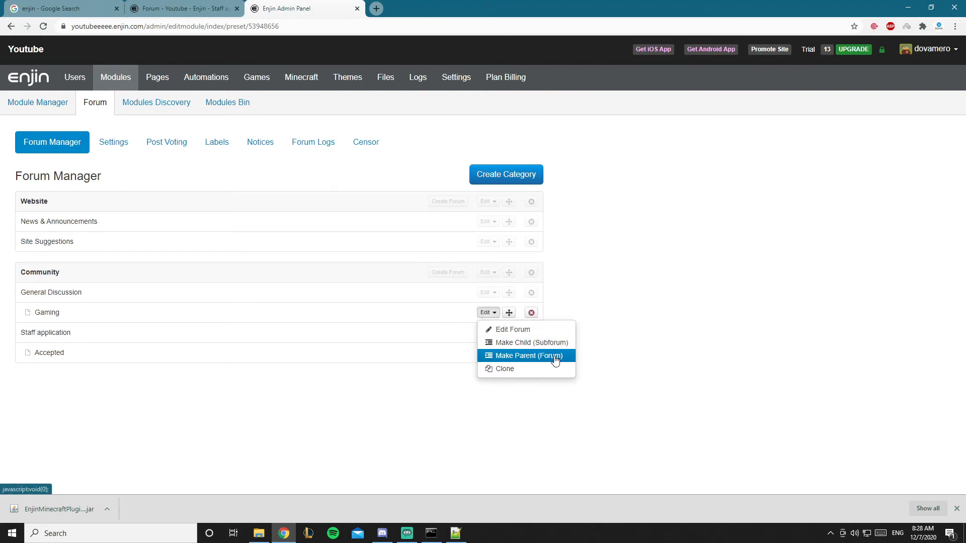
pyautogui.click(555, 356)
# Make Staff application a subforum of Gaming, and check the nested forums on the refreshed live site.
pyautogui.click(490, 334)
pyautogui.click(530, 368)
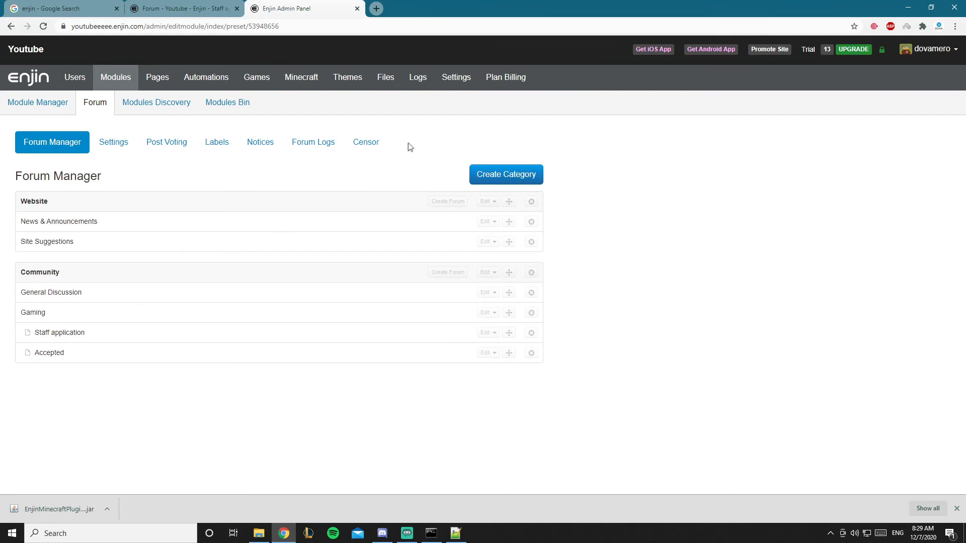
pyautogui.click(200, 11)
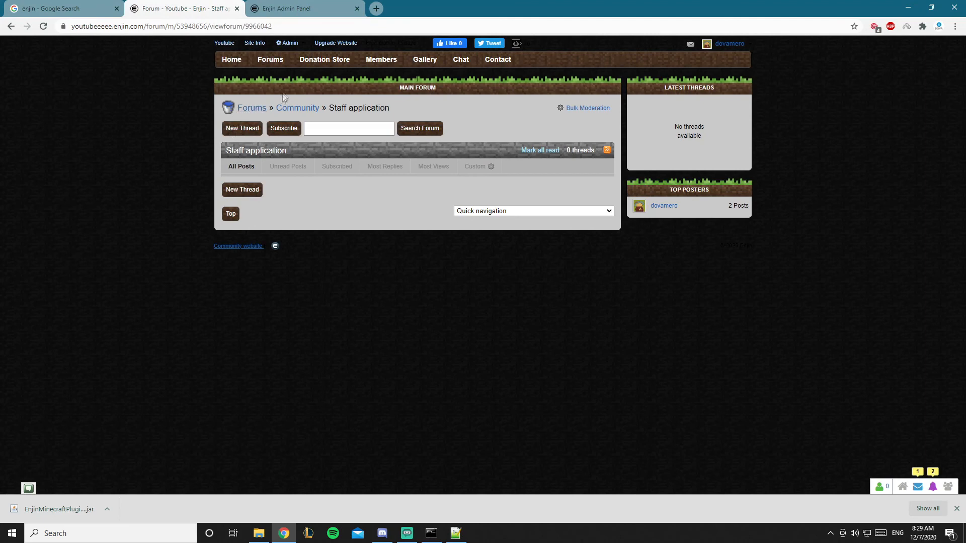
pyautogui.click(44, 28)
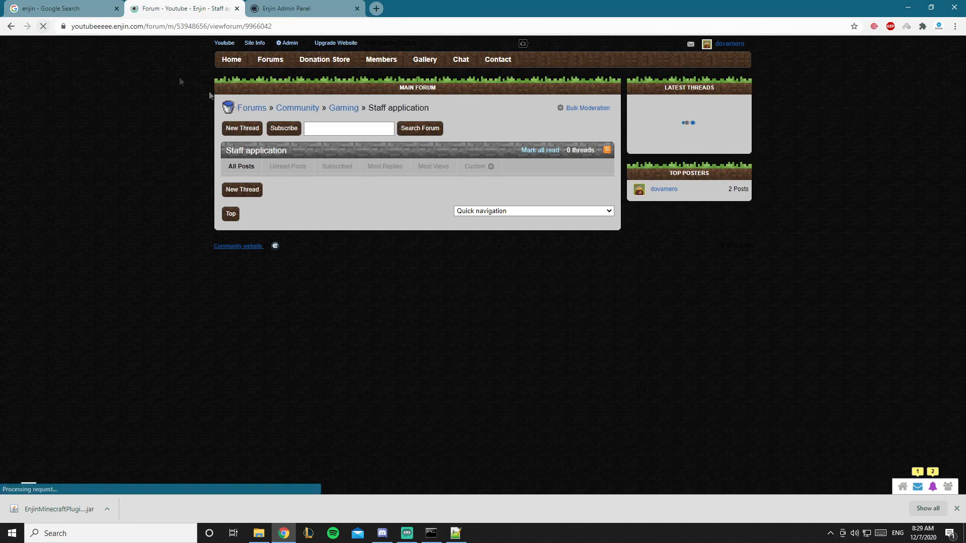
pyautogui.click(295, 108)
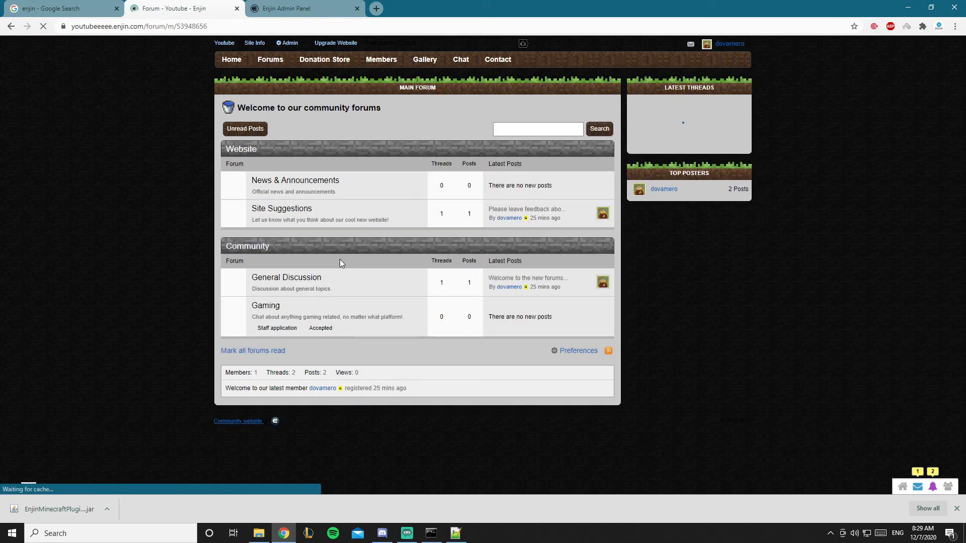
pyautogui.click(276, 307)
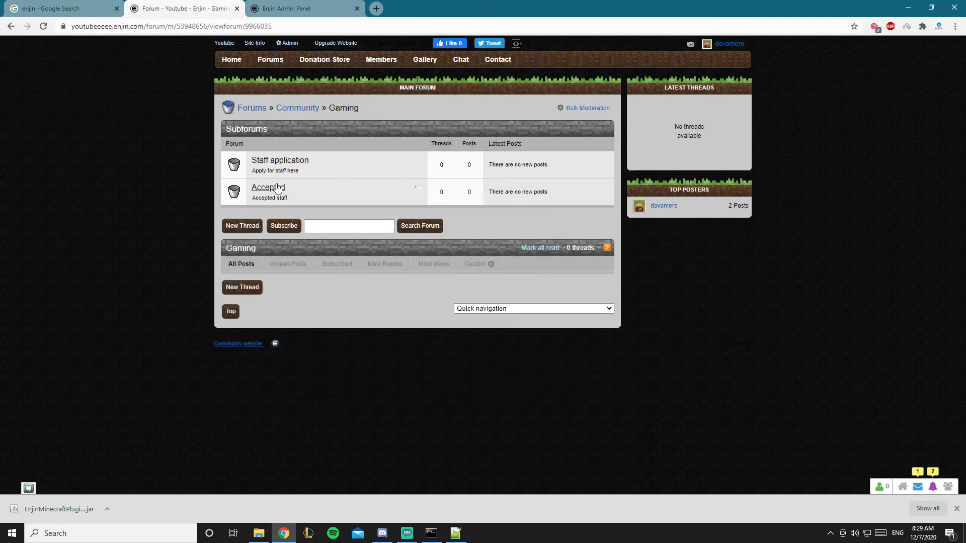
# Turn Staff application back into a parent forum in the Forum Manager.
pyautogui.click(300, 9)
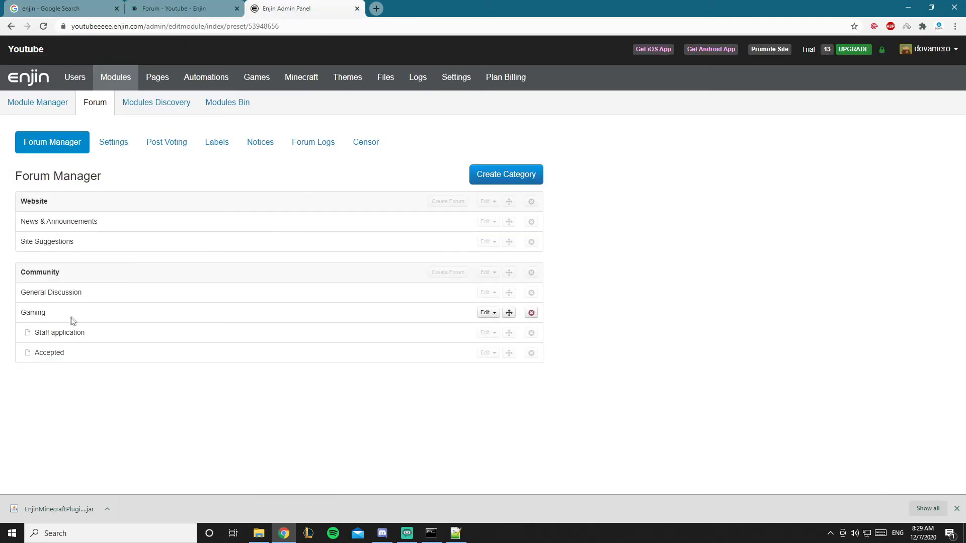
pyautogui.click(487, 333)
pyautogui.click(536, 363)
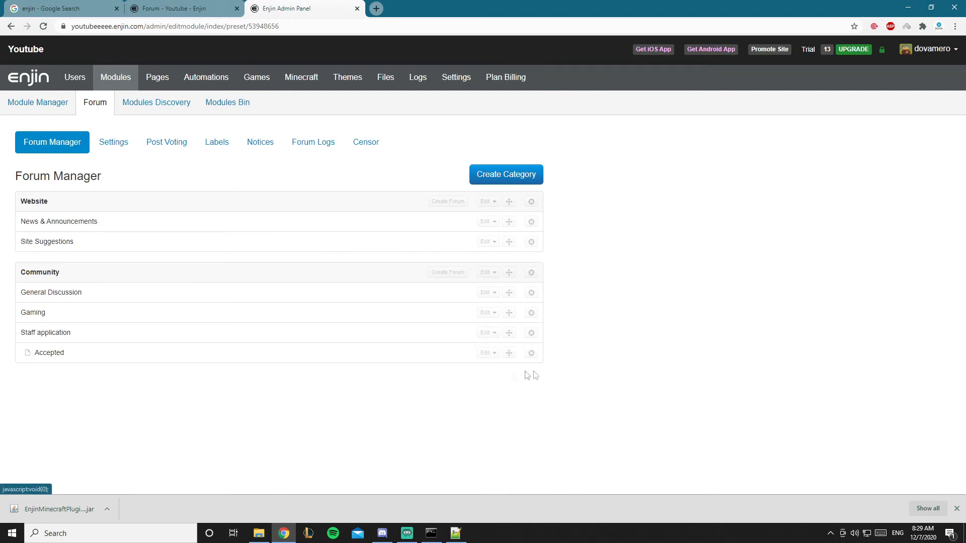
# Turn Accepted into a parent forum, and make it a subforum of Staff application again.
pyautogui.click(487, 353)
pyautogui.click(513, 396)
pyautogui.click(490, 333)
pyautogui.click(487, 352)
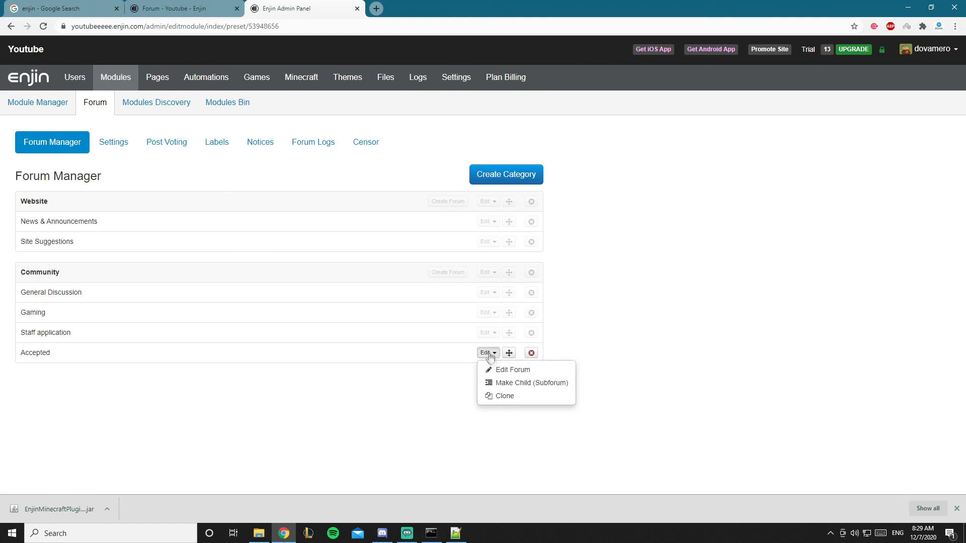
pyautogui.click(520, 380)
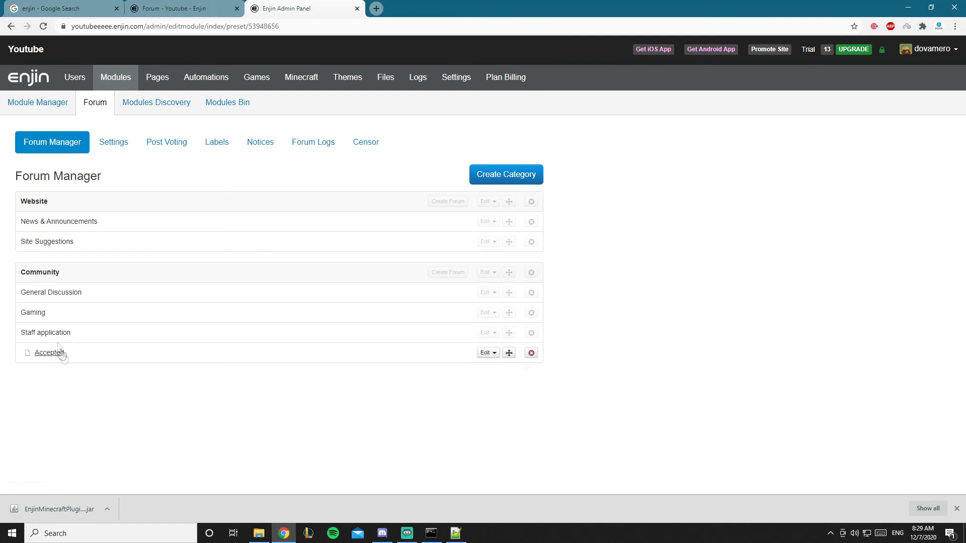
# Check the arrangement of Staff application and Accepted on the live site's forum index.
pyautogui.click(506, 181)
pyautogui.click(595, 149)
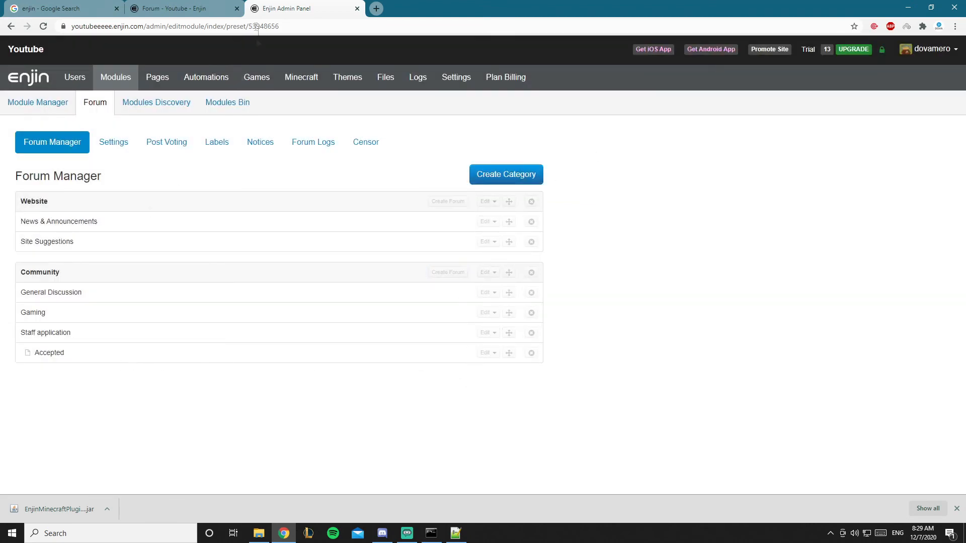
pyautogui.click(206, 7)
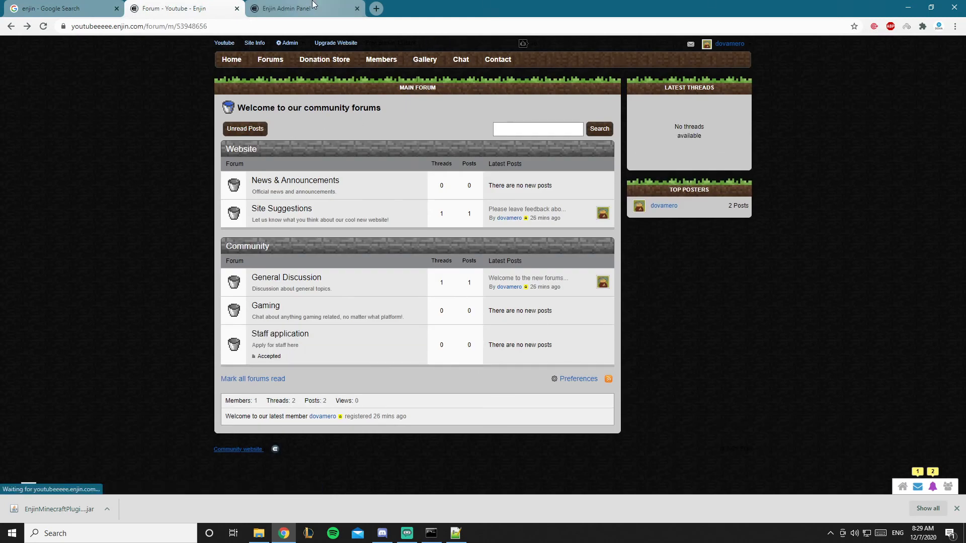
# Browse the official theme layouts in the admin panel, and view the Stormblood theme's details.
pyautogui.click(291, 9)
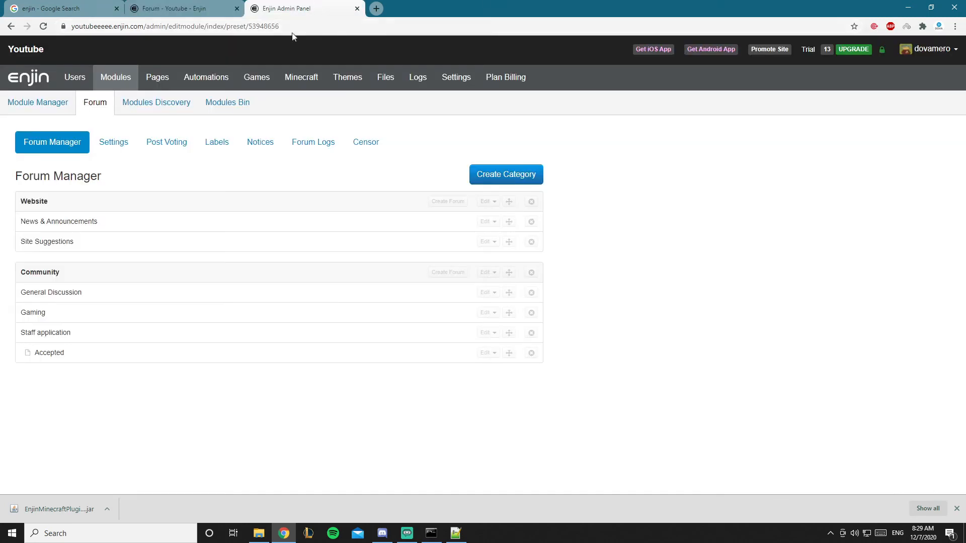
pyautogui.click(358, 82)
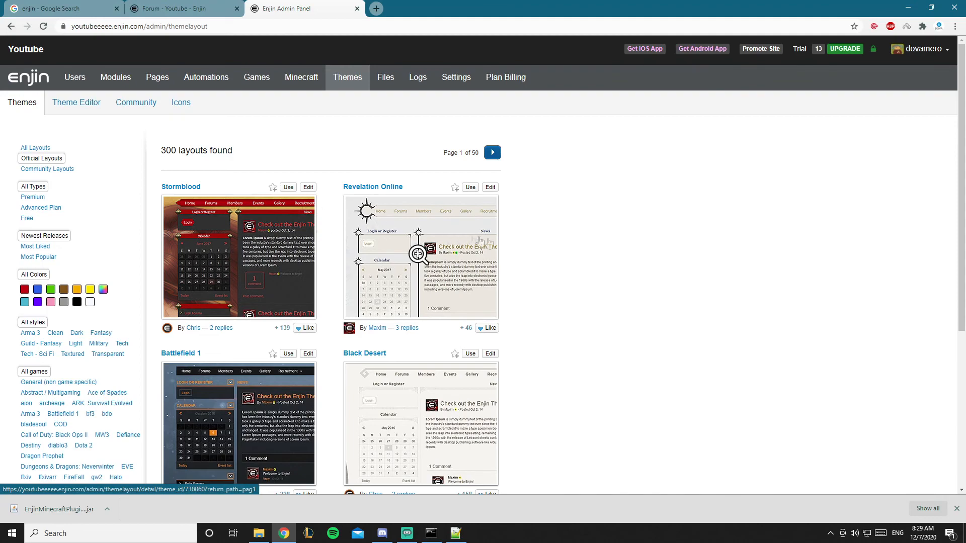
pyautogui.scroll(-5, 473, 337)
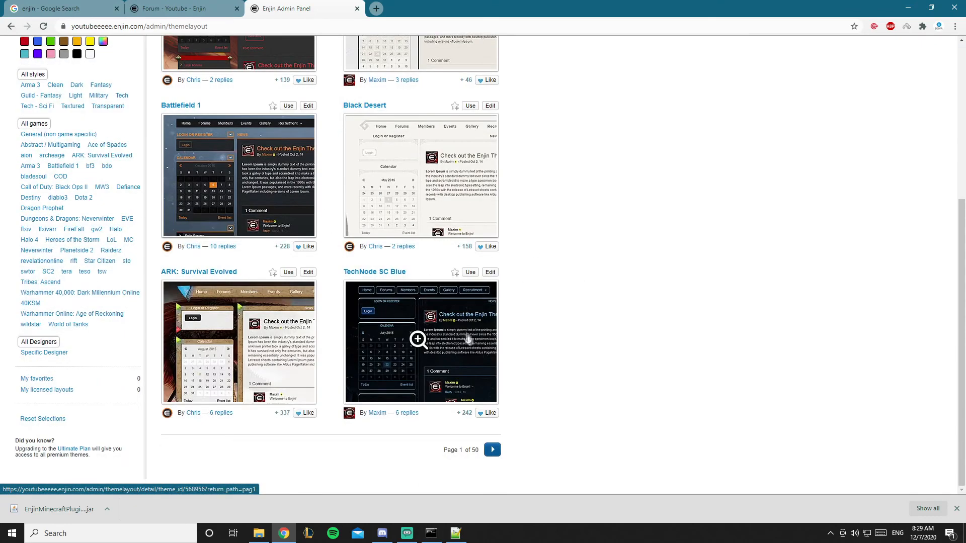
pyautogui.click(492, 451)
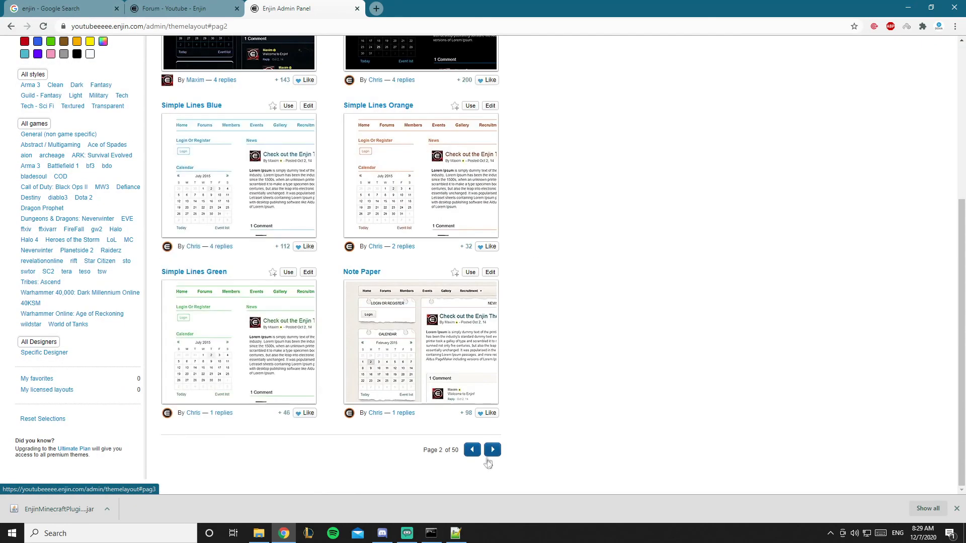
pyautogui.click(472, 451)
pyautogui.scroll(4, 470, 416)
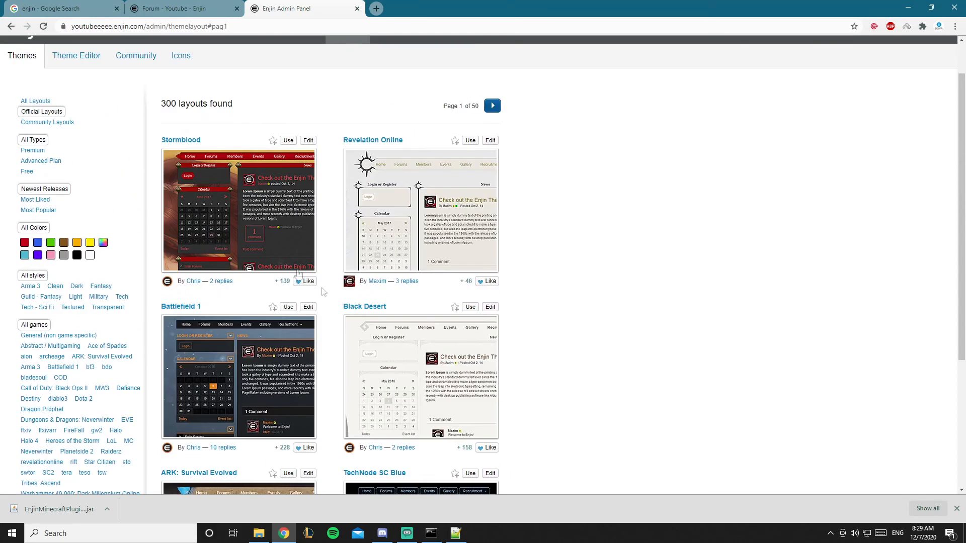
pyautogui.click(280, 240)
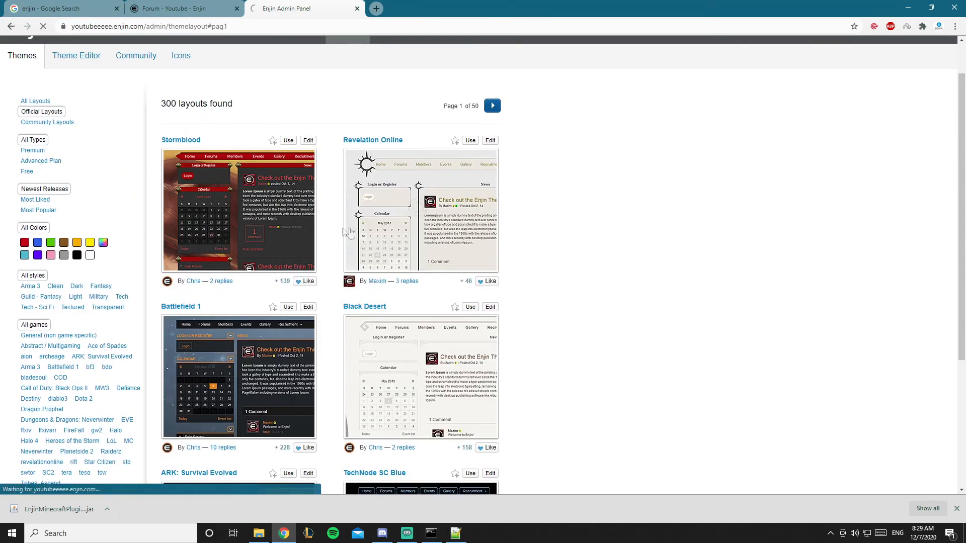
pyautogui.scroll(-5, 282, 201)
pyautogui.scroll(5, 282, 201)
pyautogui.hotkey('alt', 'Left')
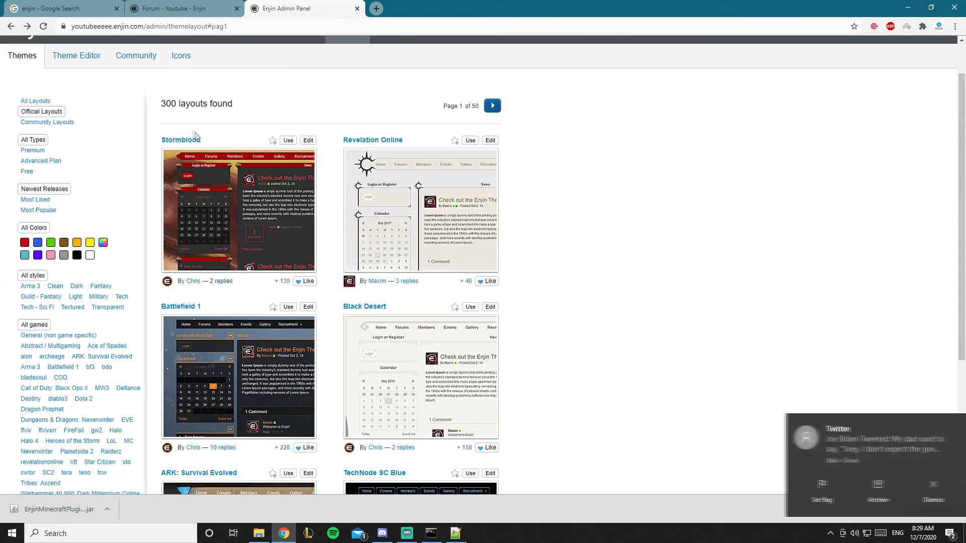
# Apply the Stormblood theme to the website, and refresh the live forum page.
pyautogui.click(288, 140)
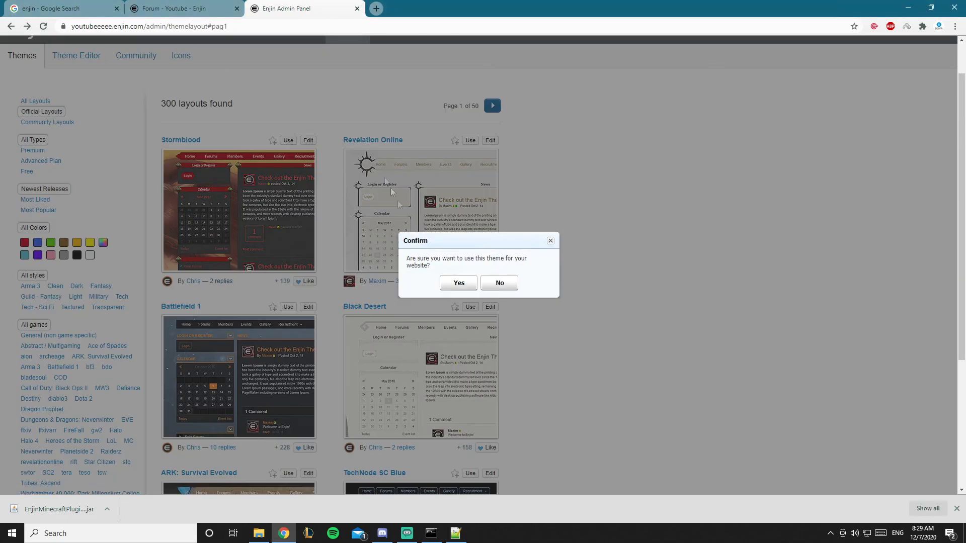
pyautogui.click(458, 283)
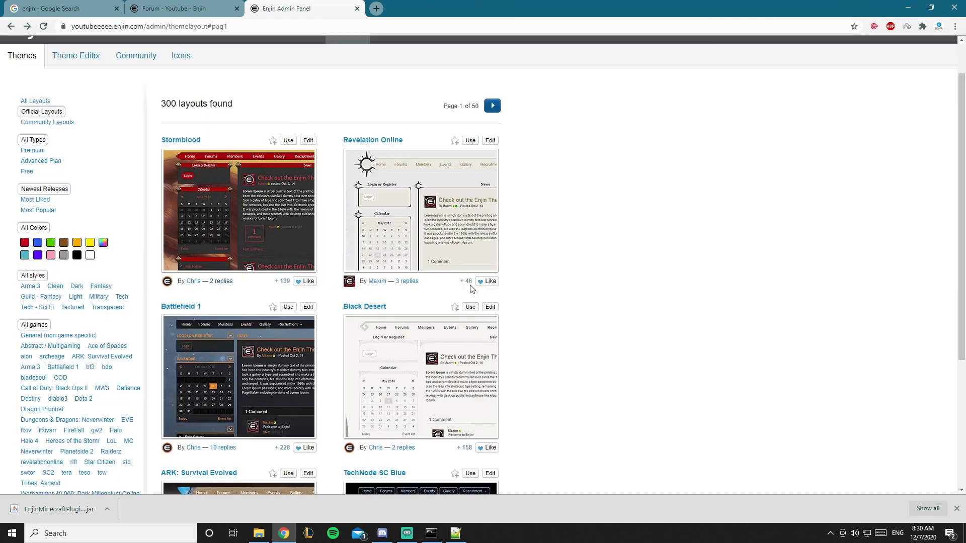
pyautogui.click(171, 9)
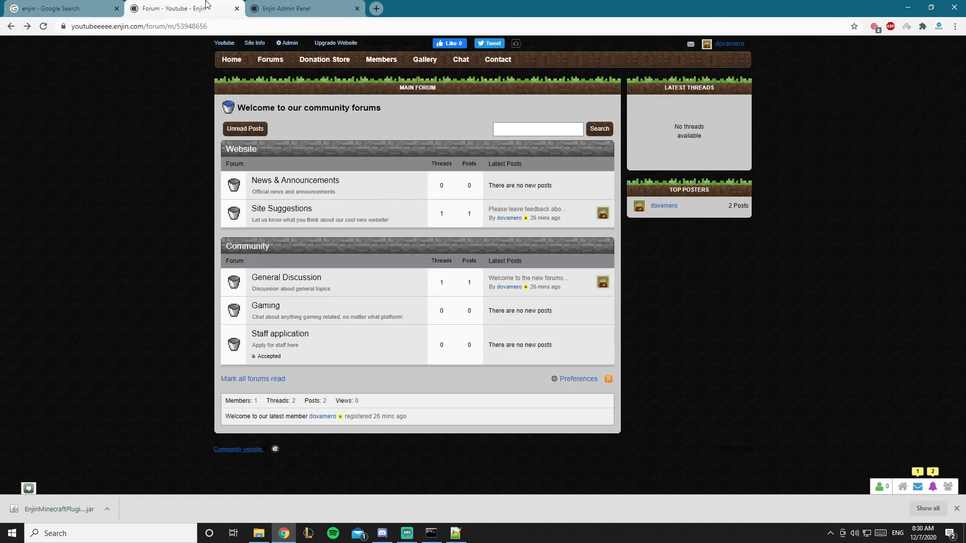
pyautogui.click(43, 29)
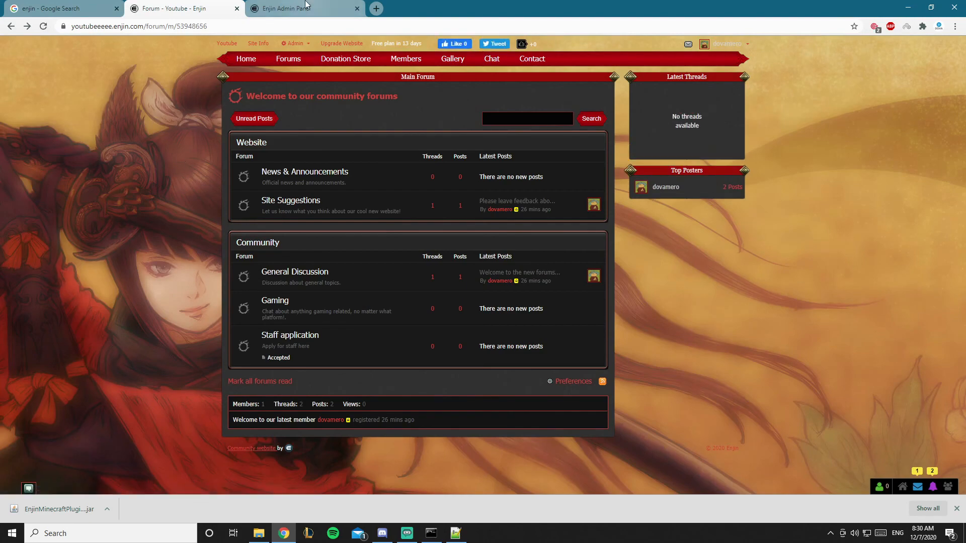
# Review the whole live home page in the Stormblood theme.
pyautogui.click(245, 59)
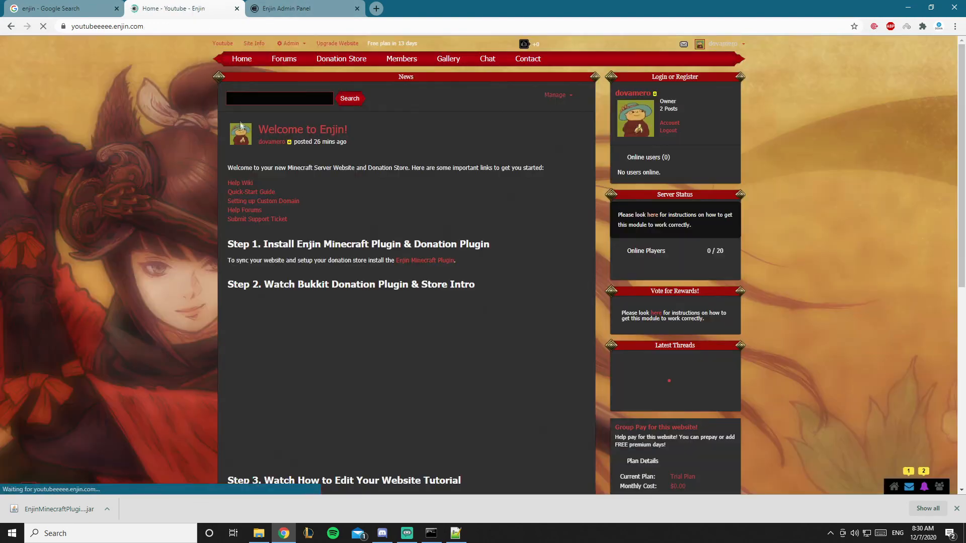
pyautogui.scroll(-7, 523, 193)
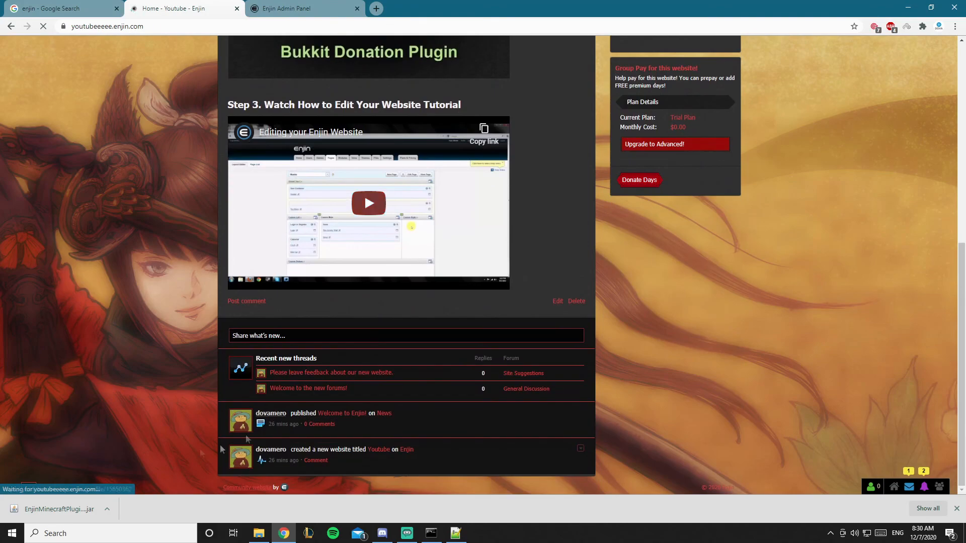
pyautogui.scroll(7, 528, 193)
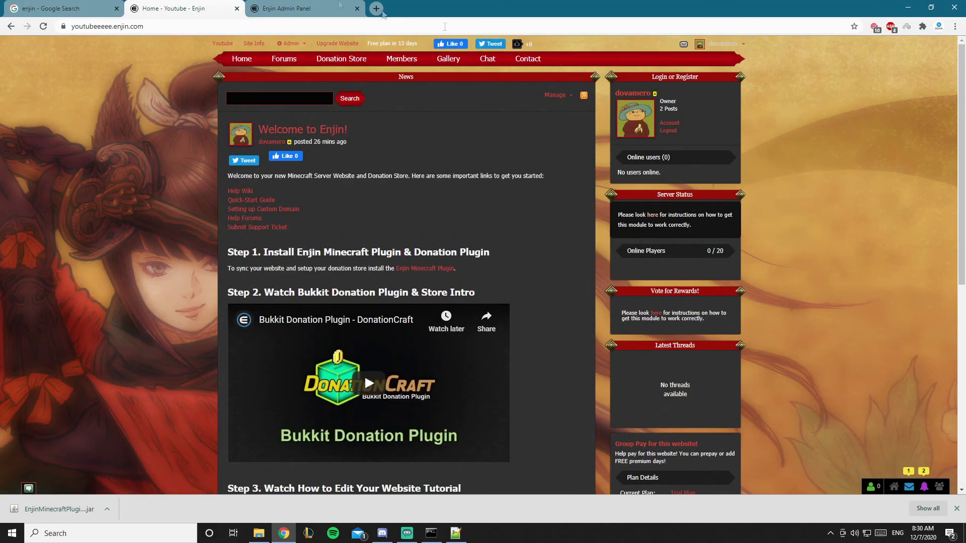
# View the Home page's layout in the page editor, and open the live site's Chat page.
pyautogui.click(291, 8)
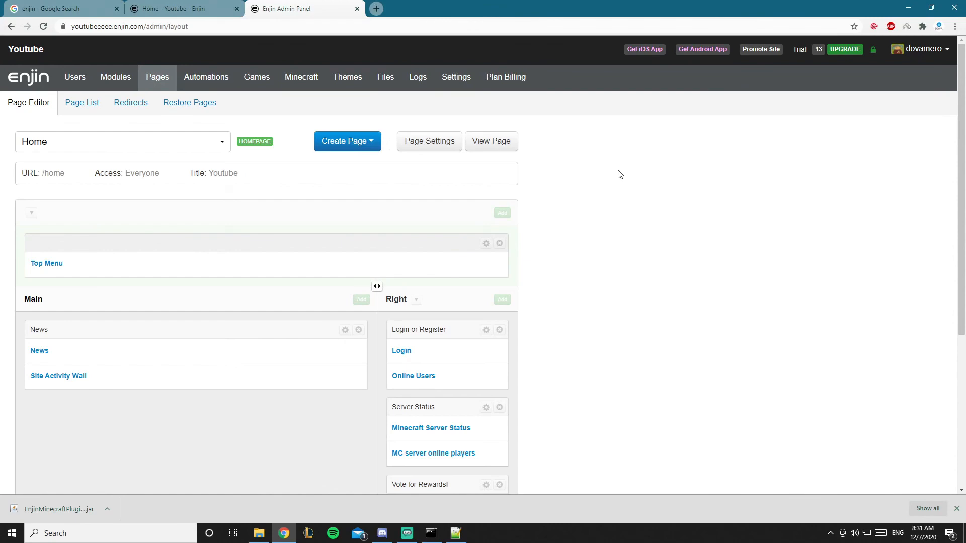
pyautogui.click(186, 8)
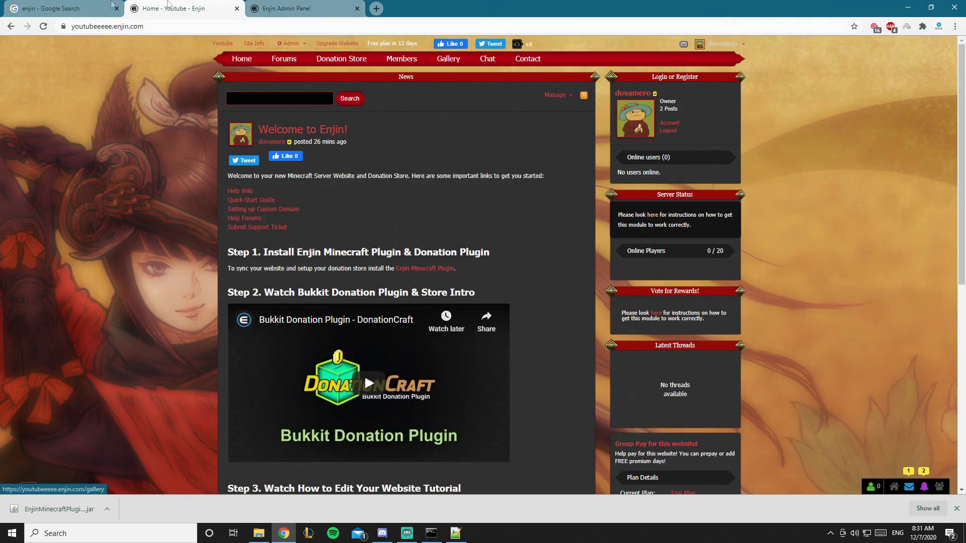
pyautogui.click(487, 59)
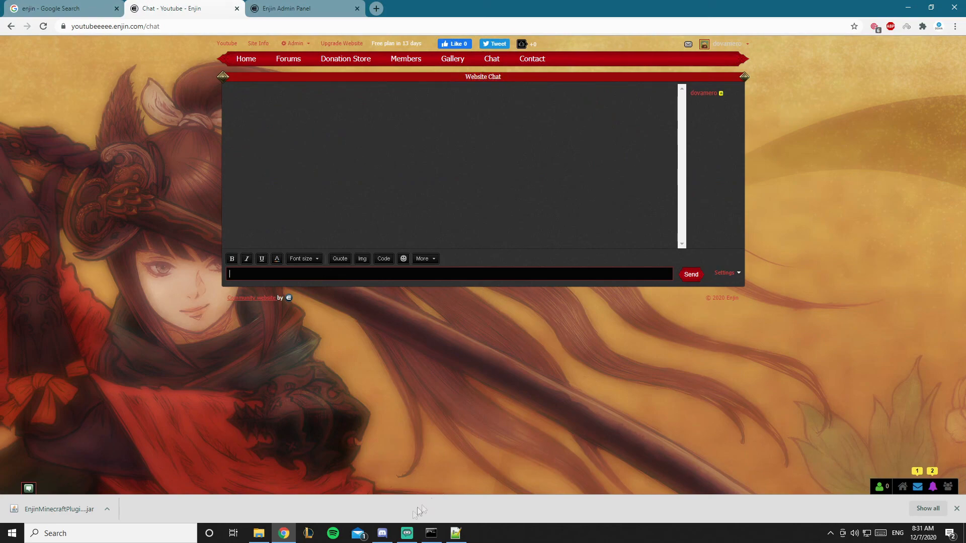
# Switch to Discord briefly, and return to the page editor in the Enjin admin panel.
pyautogui.click(383, 533)
pyautogui.click(108, 226)
pyautogui.click(334, 9)
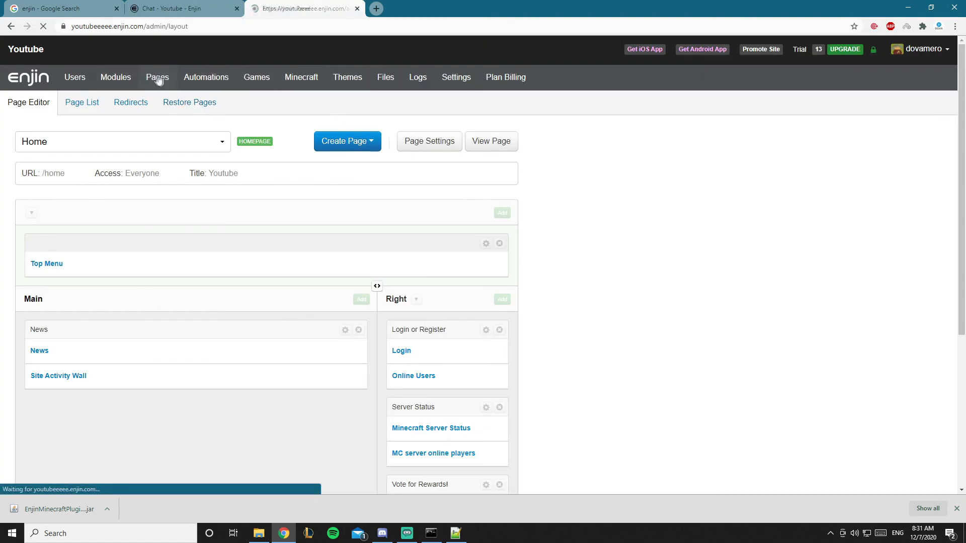
# Delete the Chat page from the website's page list.
pyautogui.click(91, 107)
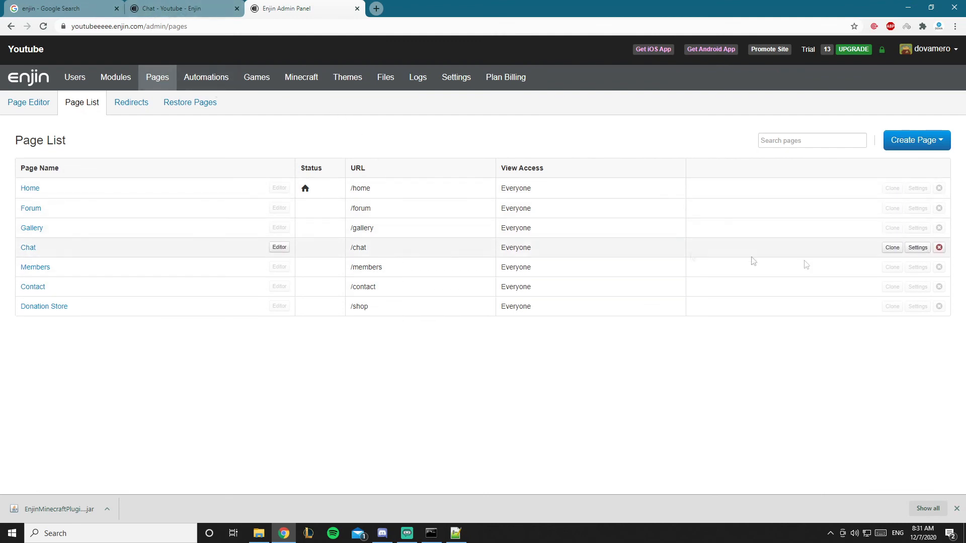
pyautogui.click(938, 248)
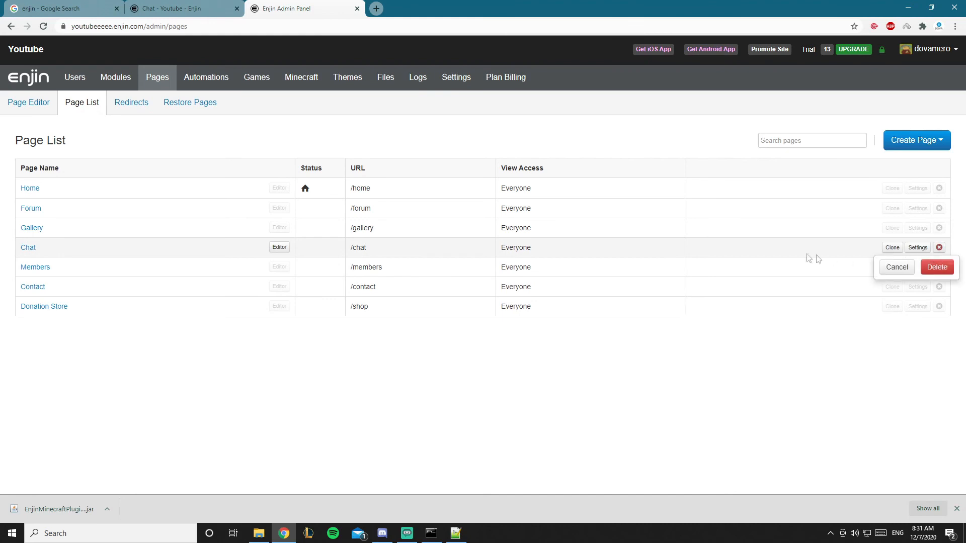
pyautogui.click(765, 392)
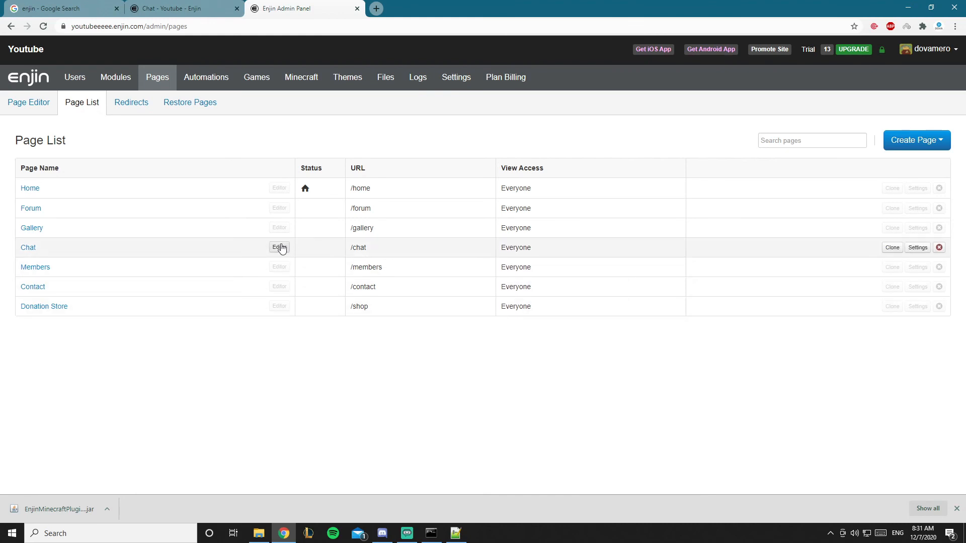
pyautogui.click(938, 248)
pyautogui.click(934, 268)
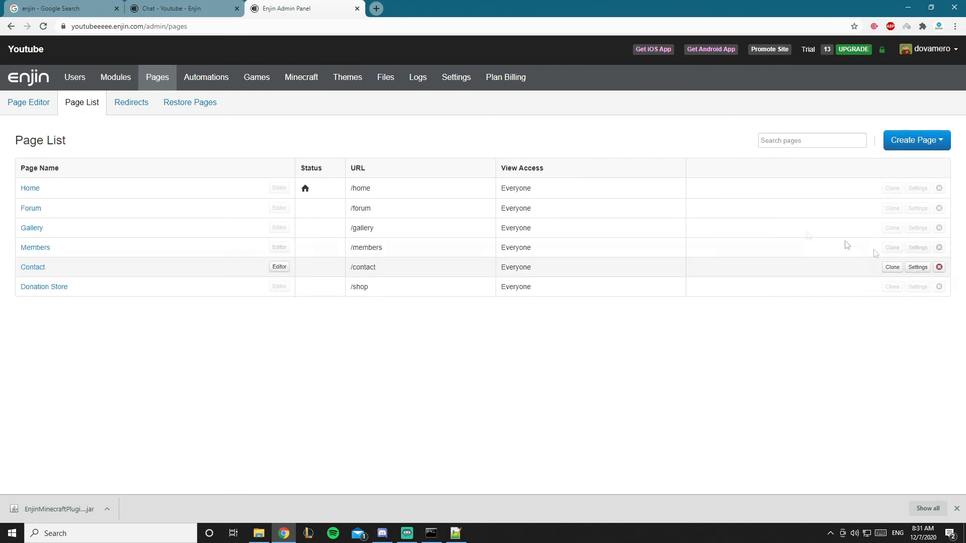
# View the options for creating a page, and highlight the Contact page's URL in the page list.
pyautogui.click(939, 140)
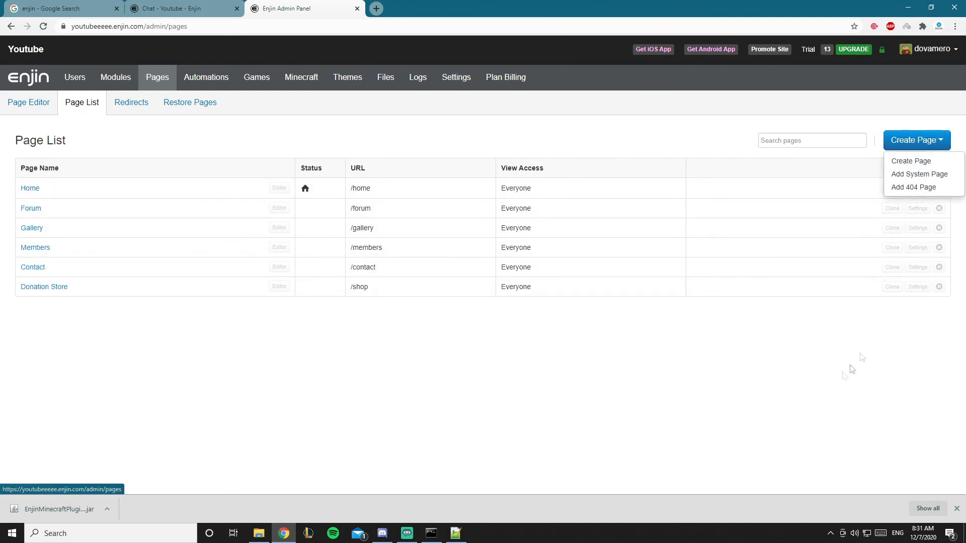
pyautogui.click(709, 332)
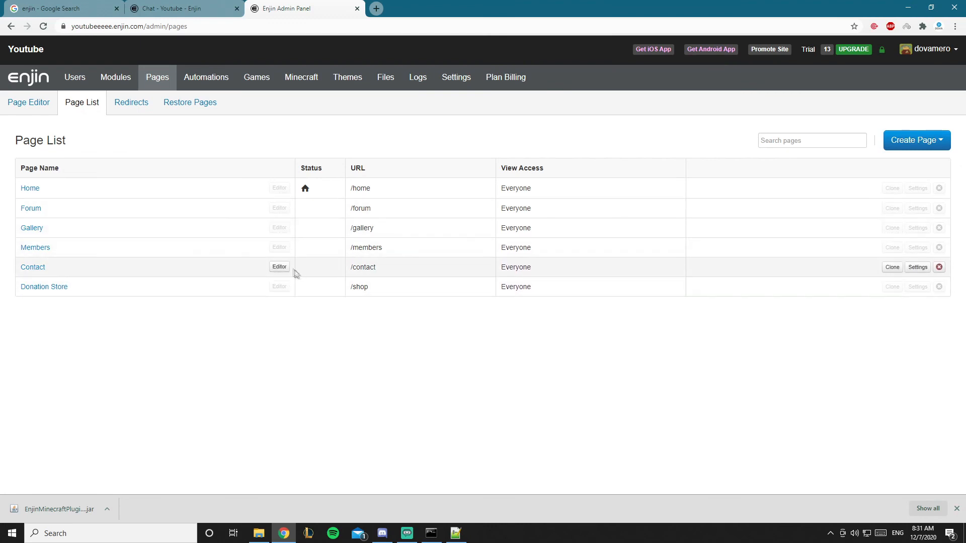
pyautogui.moveTo(382, 267); pyautogui.dragTo(351, 265)
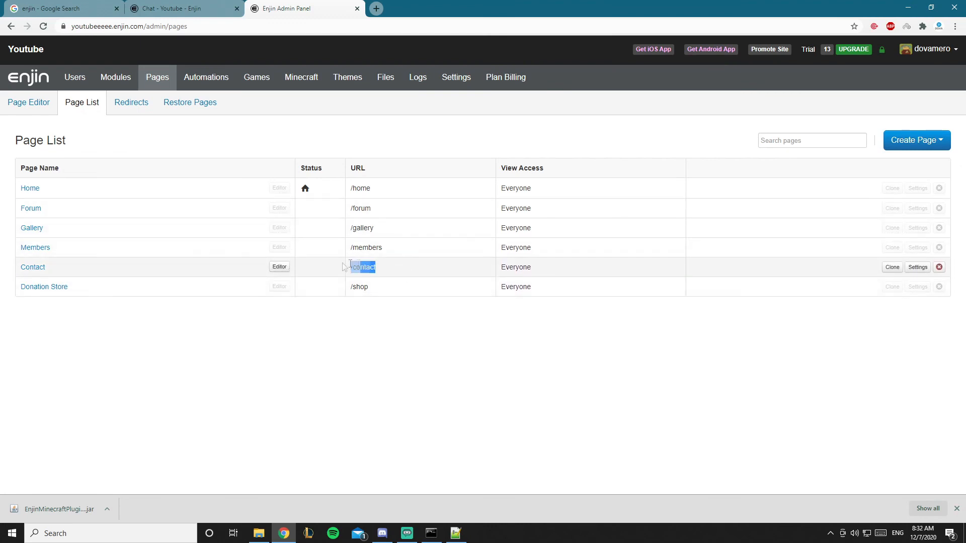
# View the Contact page's layout in the page editor, and inspect the module selection for its New General Form.
pyautogui.click(279, 267)
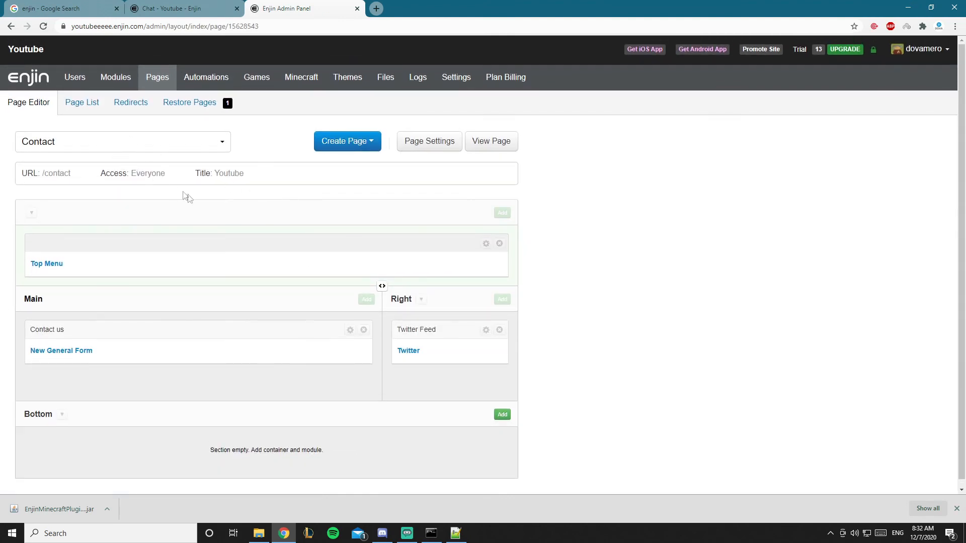
pyautogui.click(82, 354)
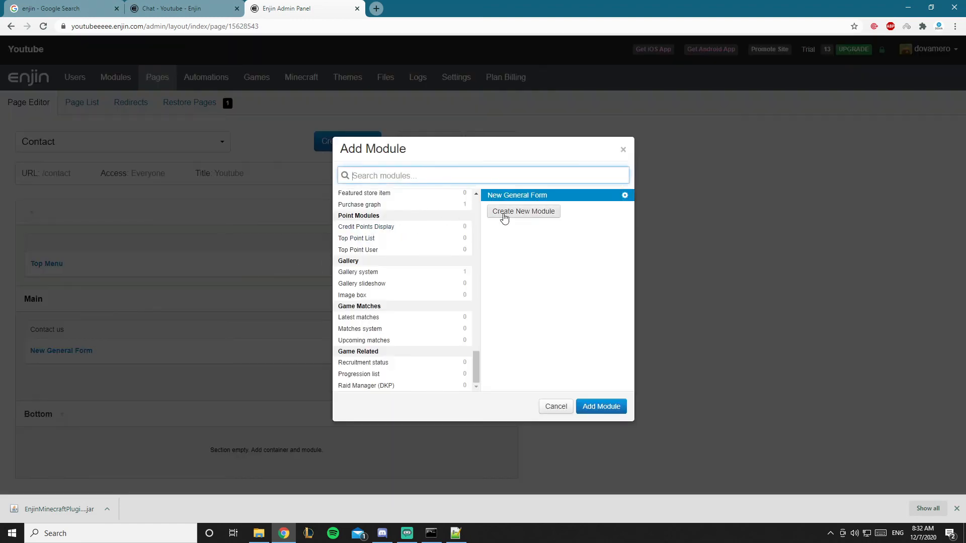
pyautogui.click(528, 211)
pyautogui.click(539, 216)
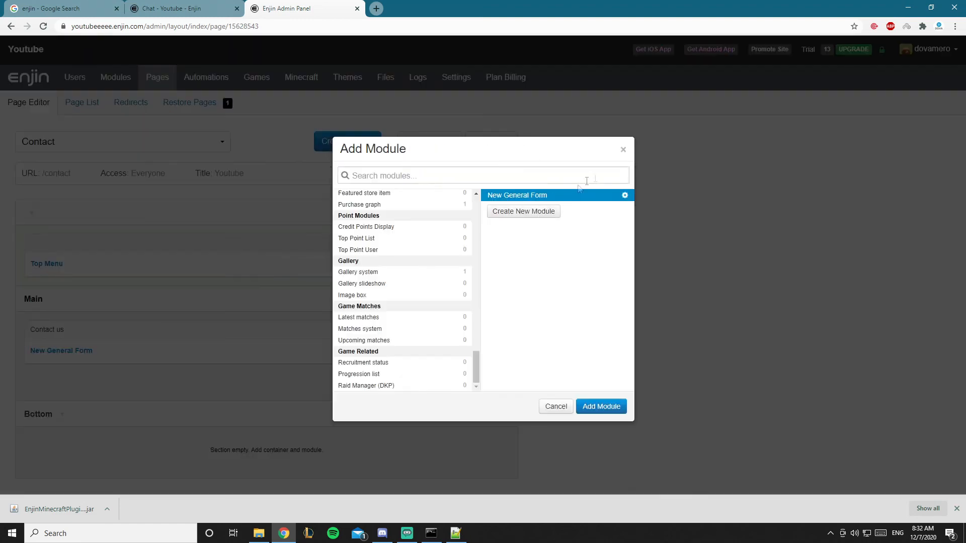
pyautogui.click(624, 151)
# Return to the page list, and open the live website's home page in a new tab.
pyautogui.scroll(-1, 421, 190)
pyautogui.scroll(1, 417, 186)
pyautogui.hotkey('alt', 'Left')
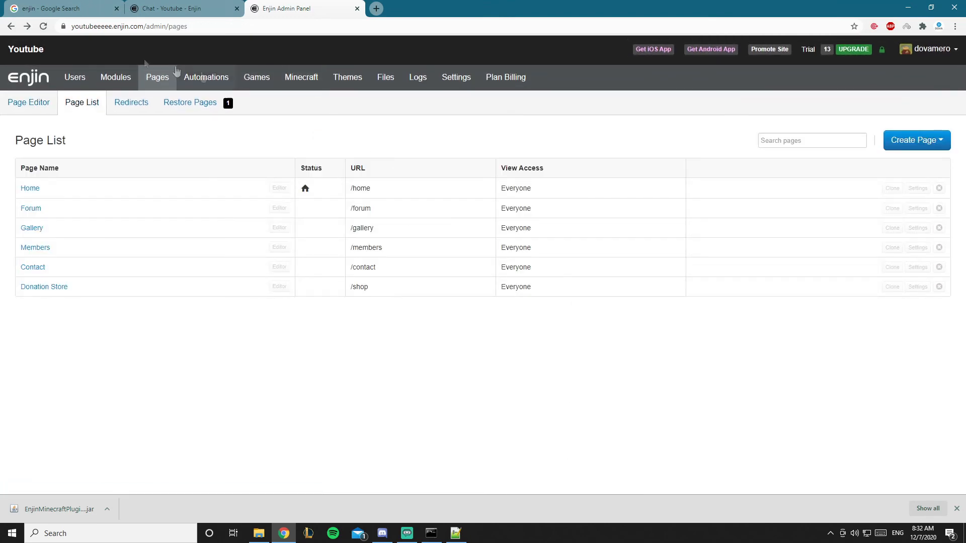
pyautogui.click(29, 51)
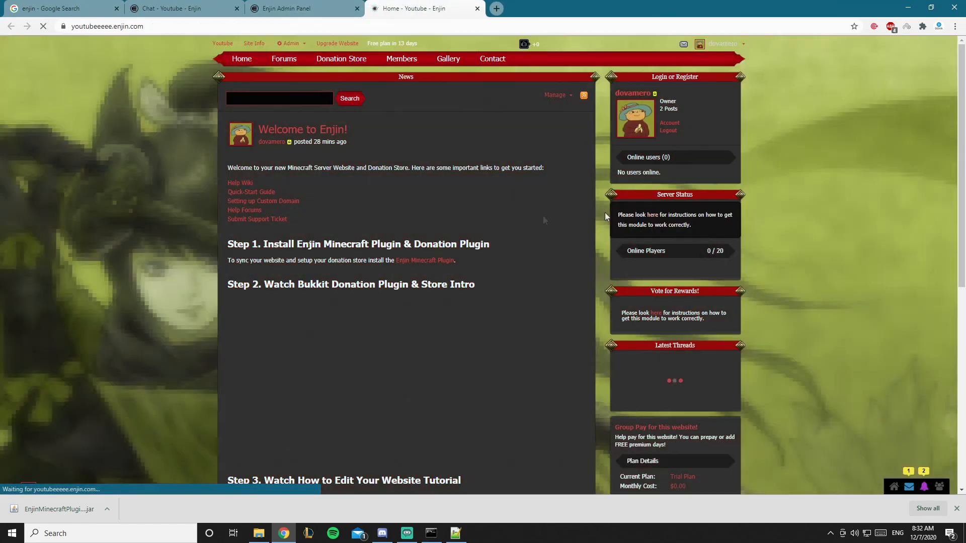